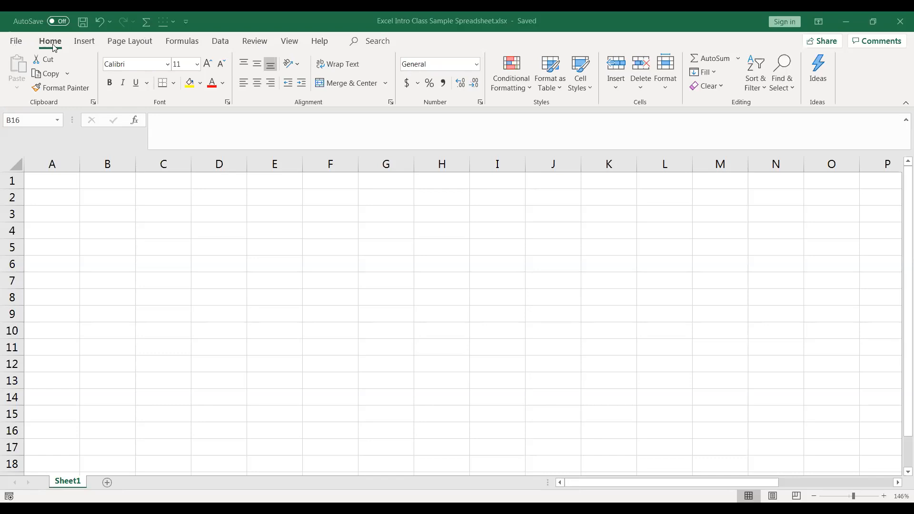
{"action": "left_click", "coordinate": [83, 44]}
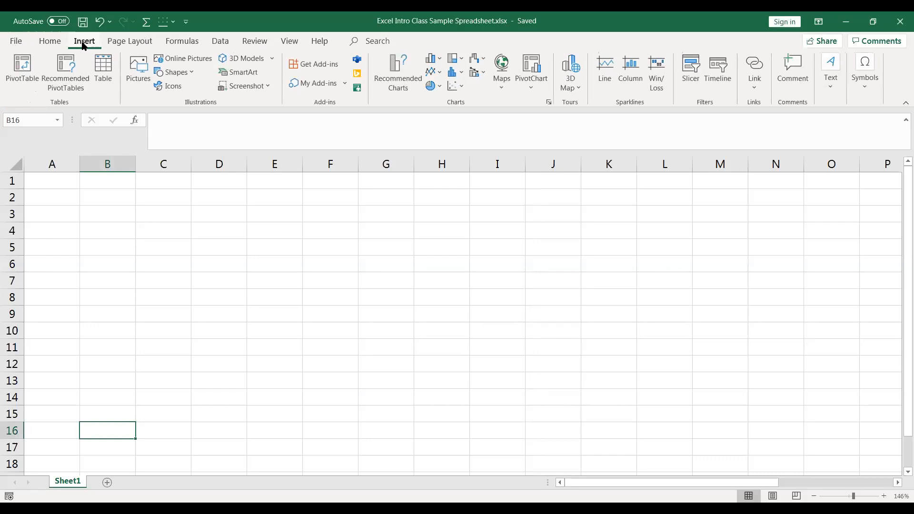
{"action": "left_click", "coordinate": [129, 42]}
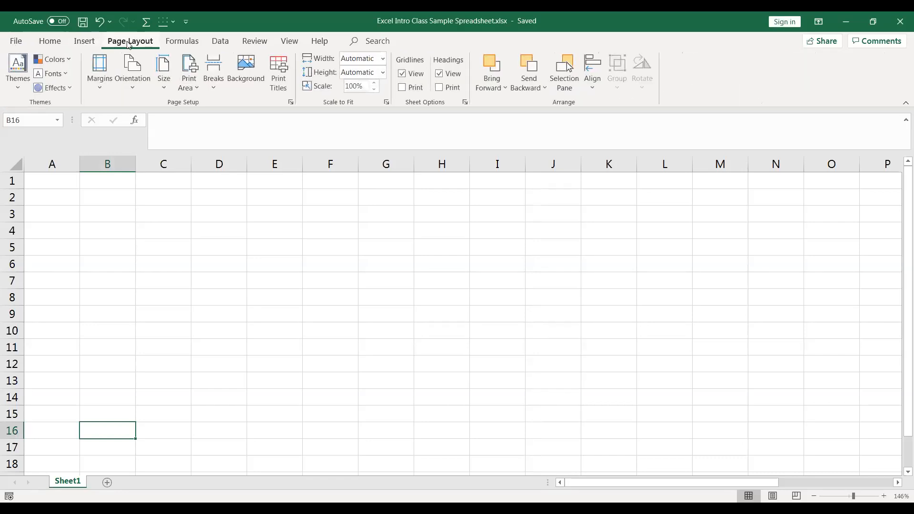
{"action": "left_click", "coordinate": [56, 47]}
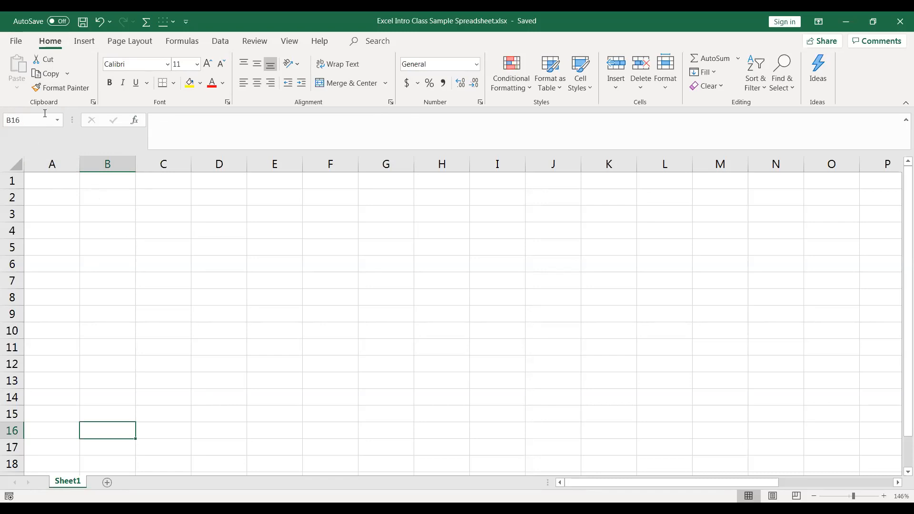
{"action": "left_click", "coordinate": [255, 308]}
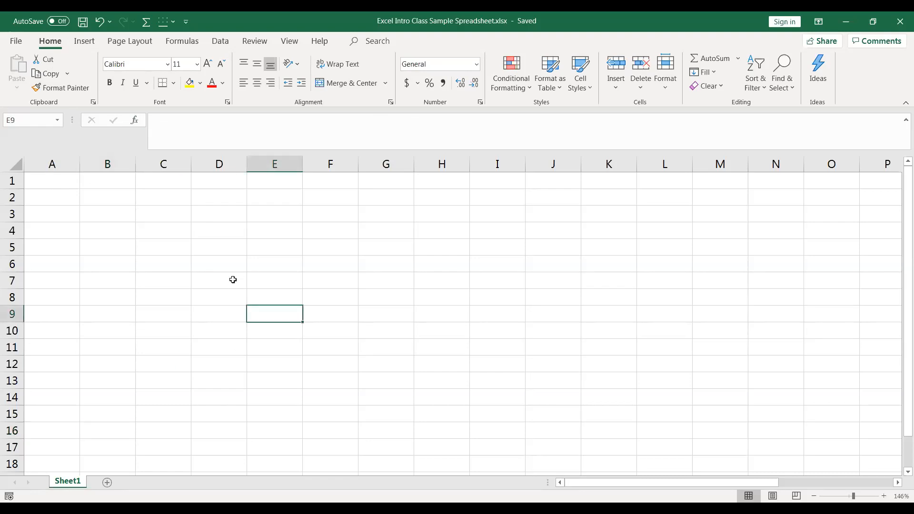
{"action": "left_click", "coordinate": [210, 260]}
{"action": "left_click", "coordinate": [163, 244]}
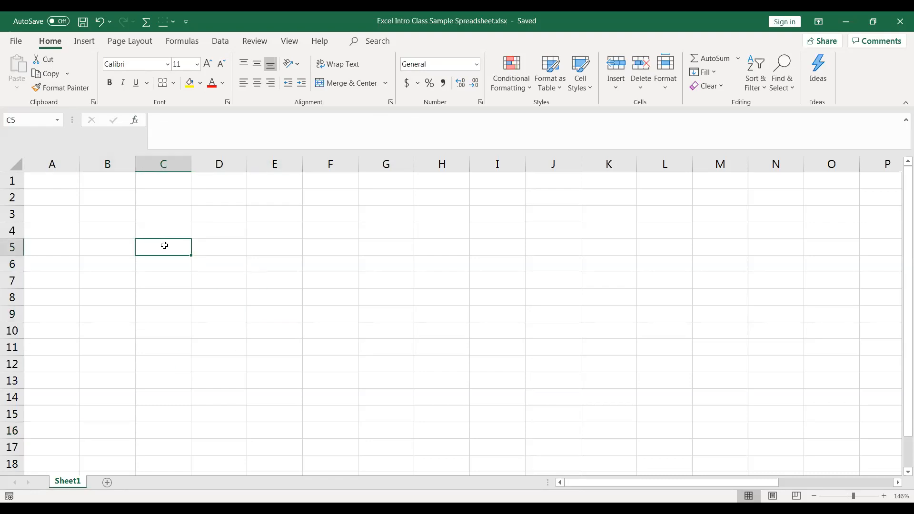
{"action": "left_click", "coordinate": [158, 232]}
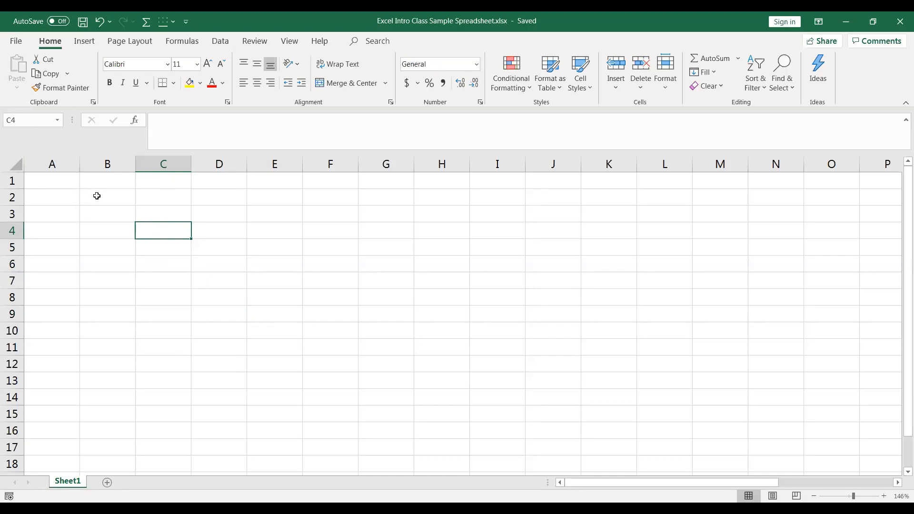
{"action": "key", "text": "Left"}
{"action": "key", "text": "Up"}
{"action": "key", "text": "Up"}
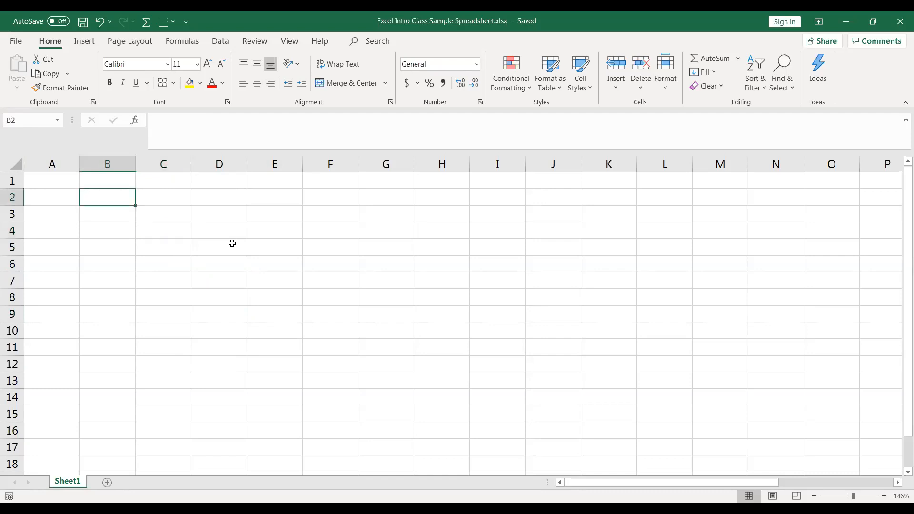
{"action": "left_click", "coordinate": [232, 243]}
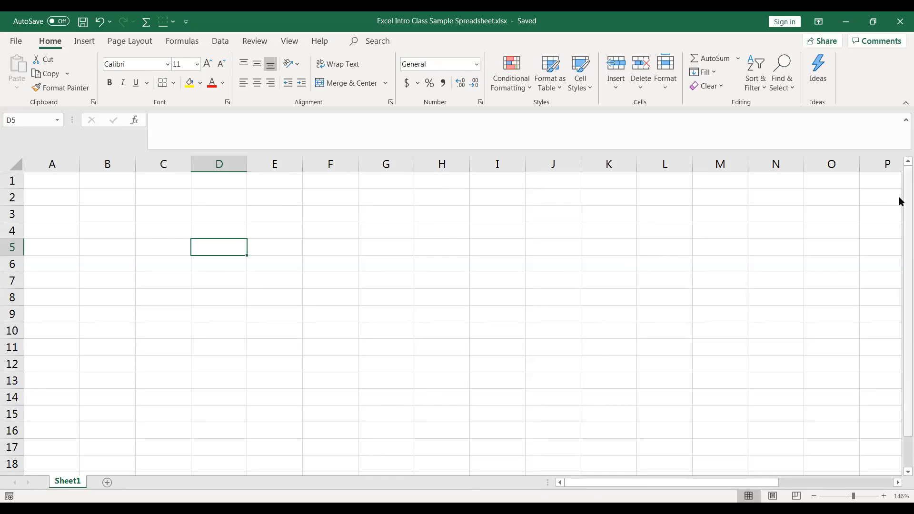
{"action": "left_click_drag", "start_coordinate": [900, 218], "coordinate": [900, 171]}
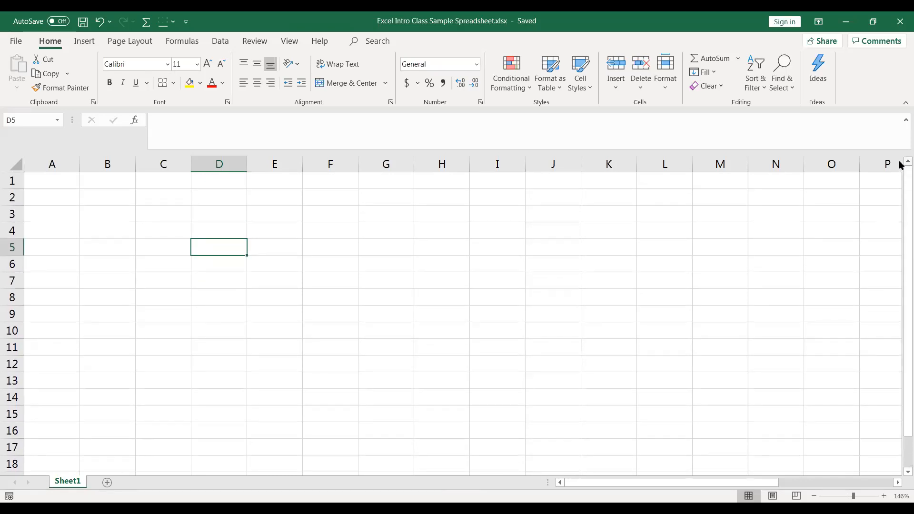
{"action": "left_click", "coordinate": [900, 472]}
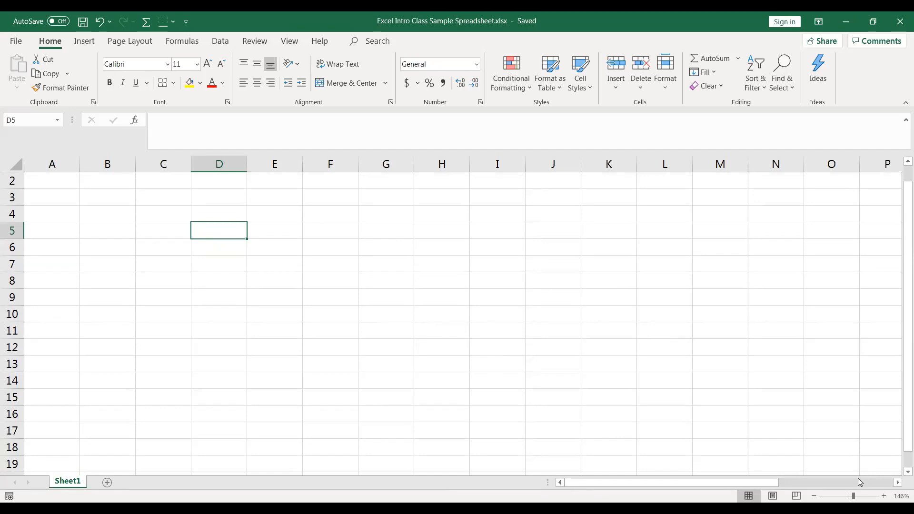
{"action": "left_click_drag", "start_coordinate": [722, 483], "coordinate": [204, 218]}
Step: Set the worksheet zoom to 100% and select the small table in V8:W11
{"action": "mouse_move", "coordinate": [852, 498]}
{"action": "left_mouse_down"}
{"action": "mouse_move", "coordinate": [837, 500]}
{"action": "mouse_move", "coordinate": [859, 498]}
{"action": "mouse_move", "coordinate": [840, 497]}
{"action": "left_mouse_up"}
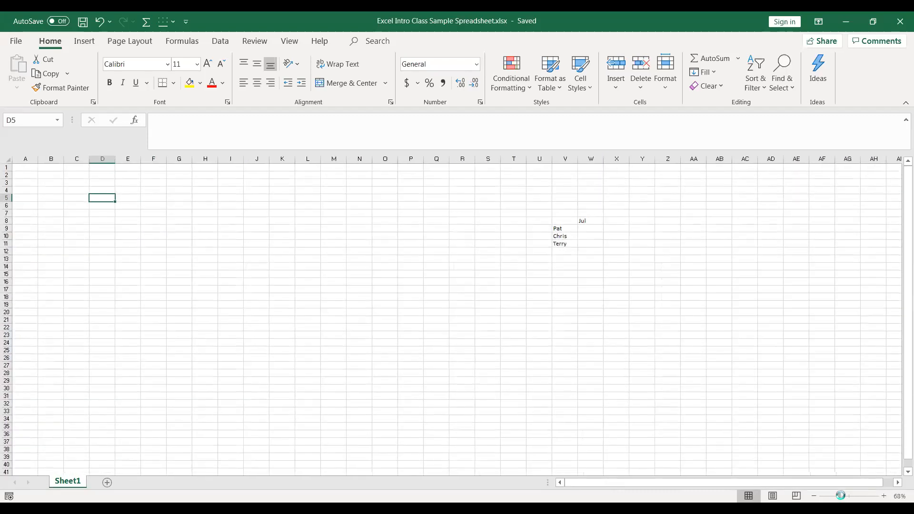
{"action": "left_click", "coordinate": [849, 496]}
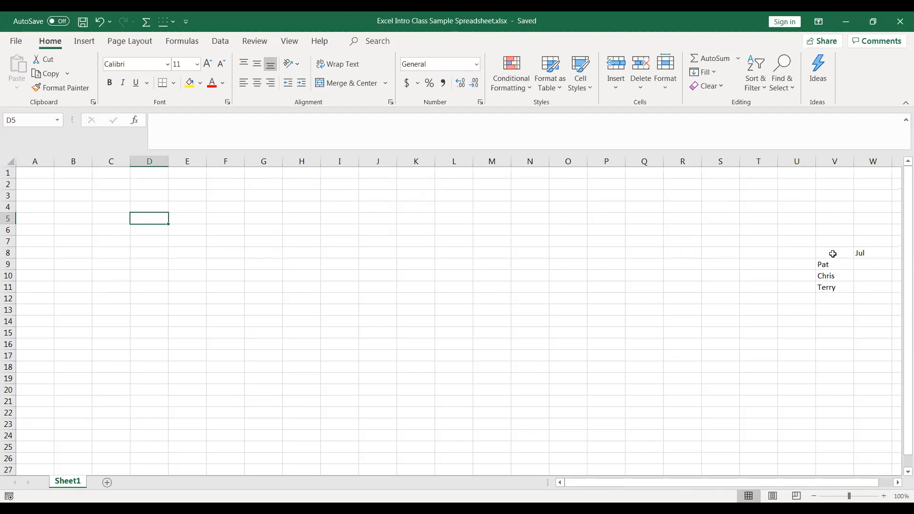
{"action": "left_click_drag", "start_coordinate": [832, 254], "coordinate": [862, 285]}
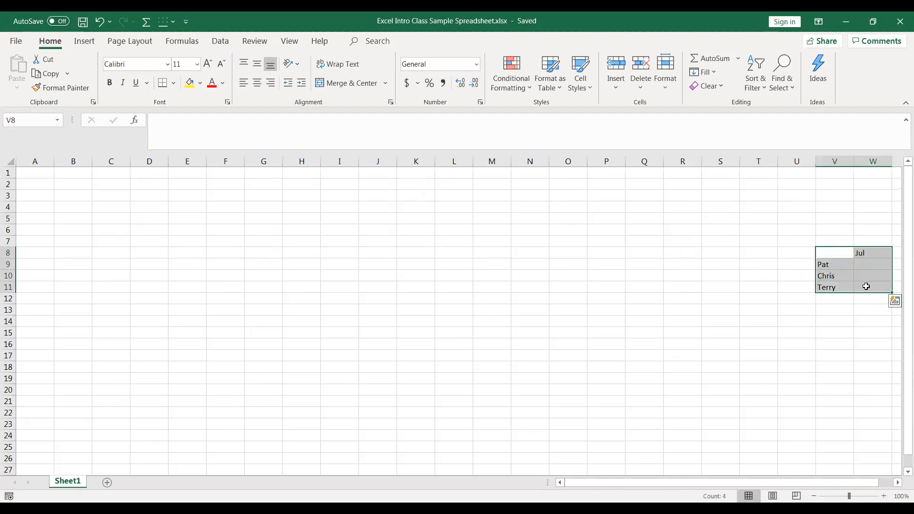
{"action": "left_click", "coordinate": [735, 235]}
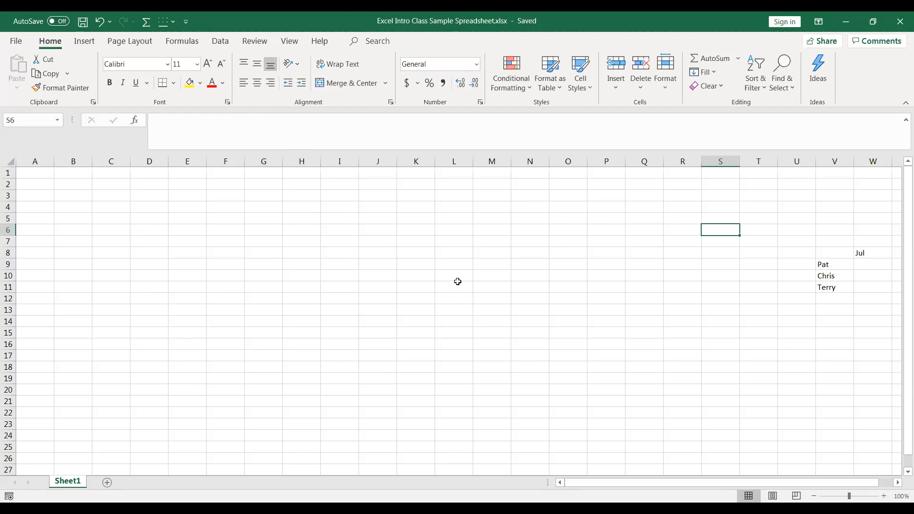
Step: Enter the values 15, 20, 85 and 75 down column E in cells E6 to E9
{"action": "left_click", "coordinate": [190, 231]}
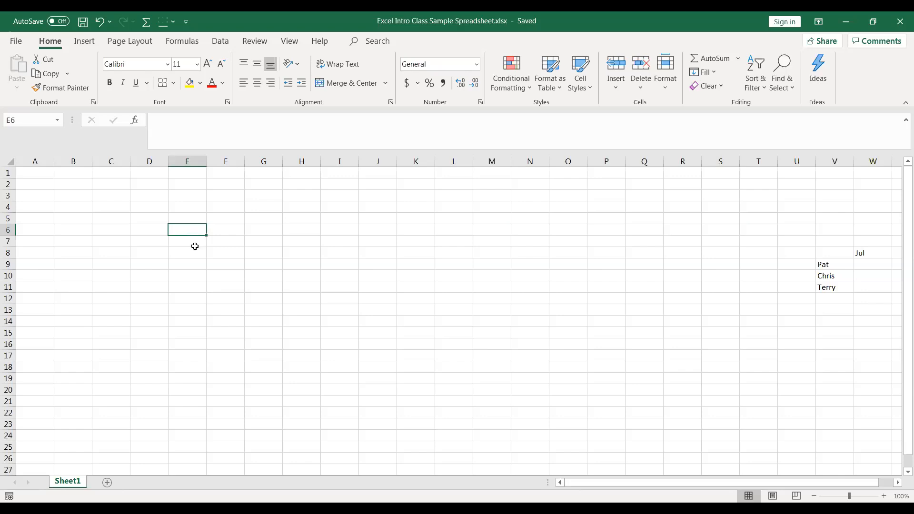
{"action": "type", "text": "15"}
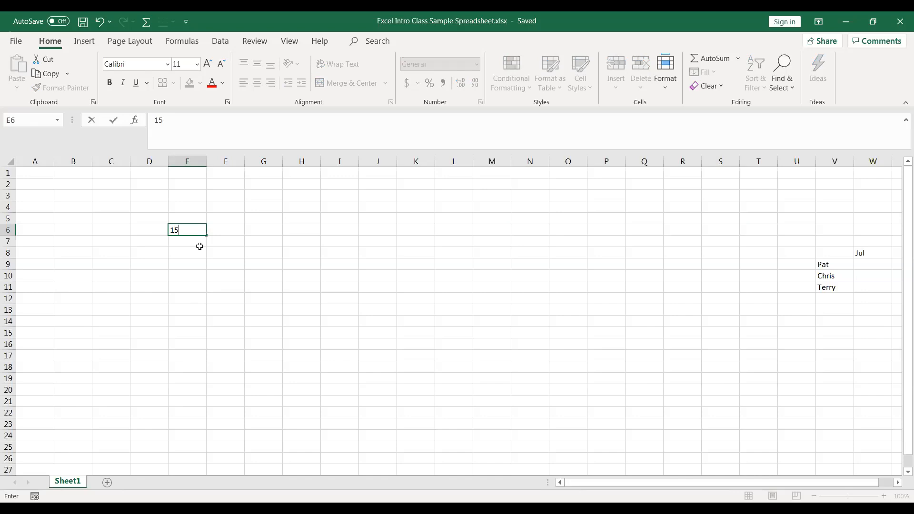
{"action": "key", "text": "Return"}
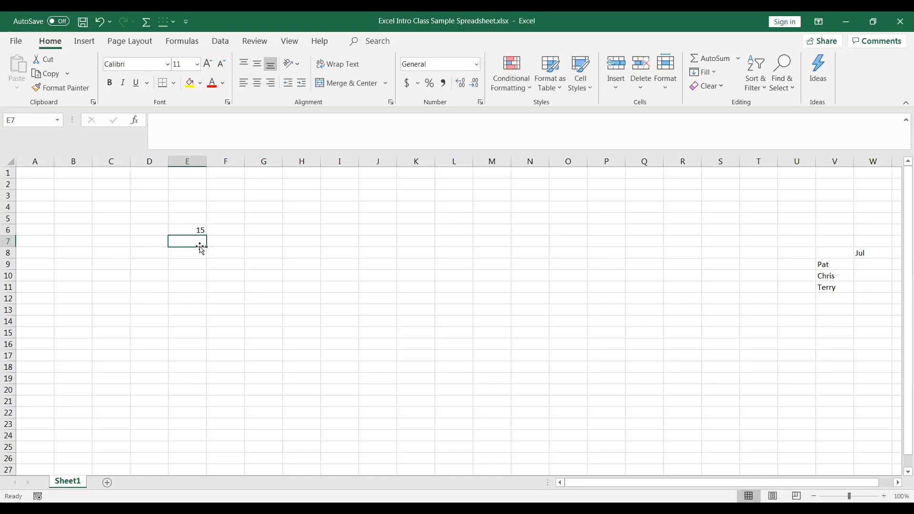
{"action": "type", "text": "20"}
{"action": "key", "text": "Return"}
{"action": "type", "text": "85"}
{"action": "key", "text": "Return"}
{"action": "type", "text": "75"}
{"action": "key", "text": "Return"}
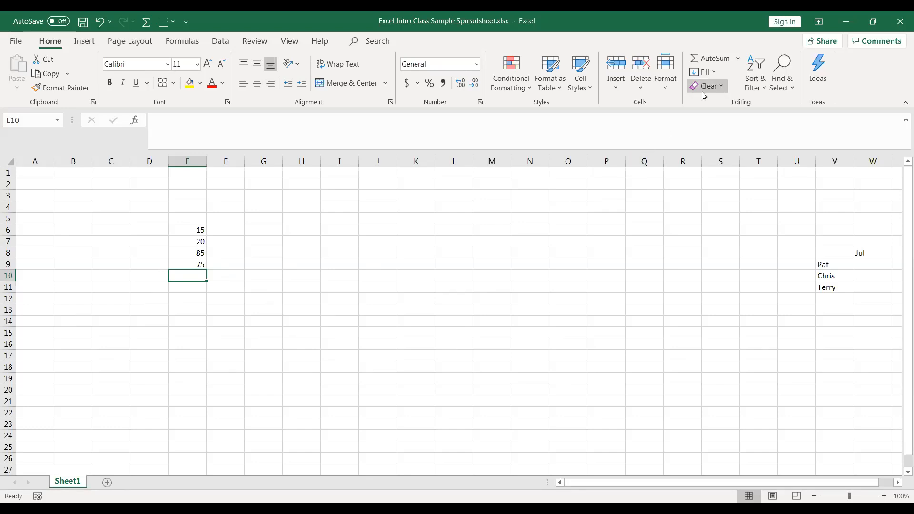
Step: Add up E6:E9 in cell E10 with the AutoSum function
{"action": "left_click", "coordinate": [706, 58]}
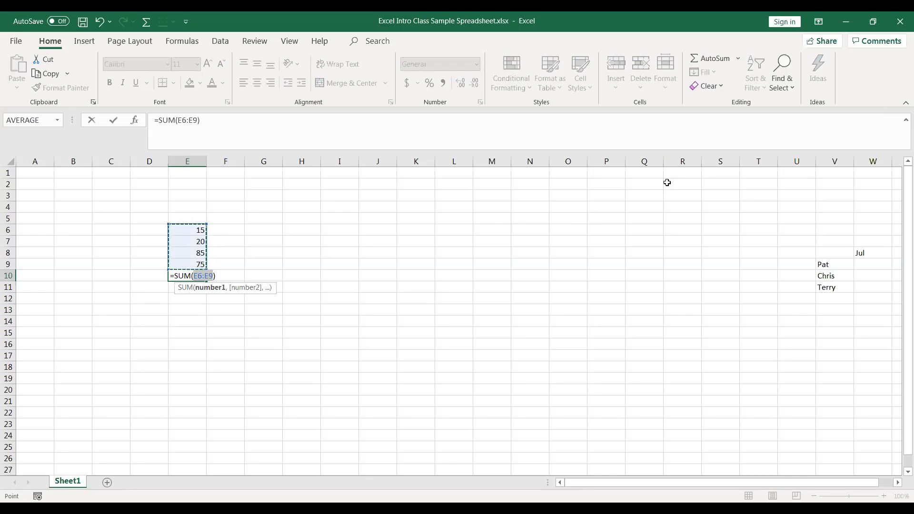
{"action": "key", "text": "Return"}
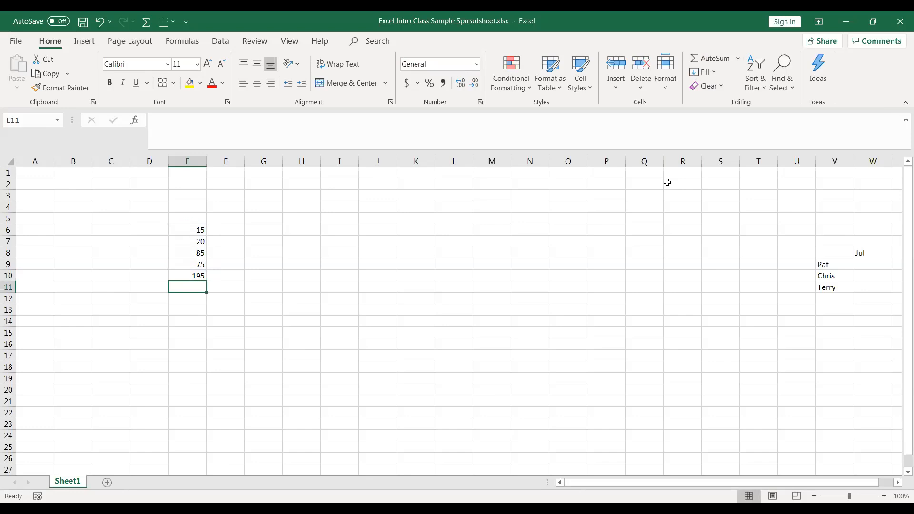
{"action": "key", "text": "Right"}
{"action": "key", "text": "Right"}
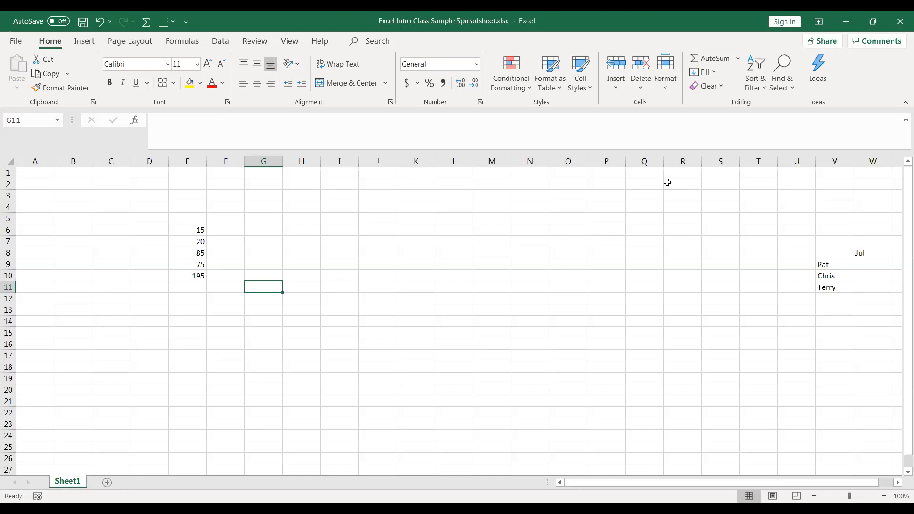
Step: Add a bottom border to the total in cell E10
{"action": "key", "text": "Up"}
{"action": "key", "text": "Left"}
{"action": "key", "text": "Left"}
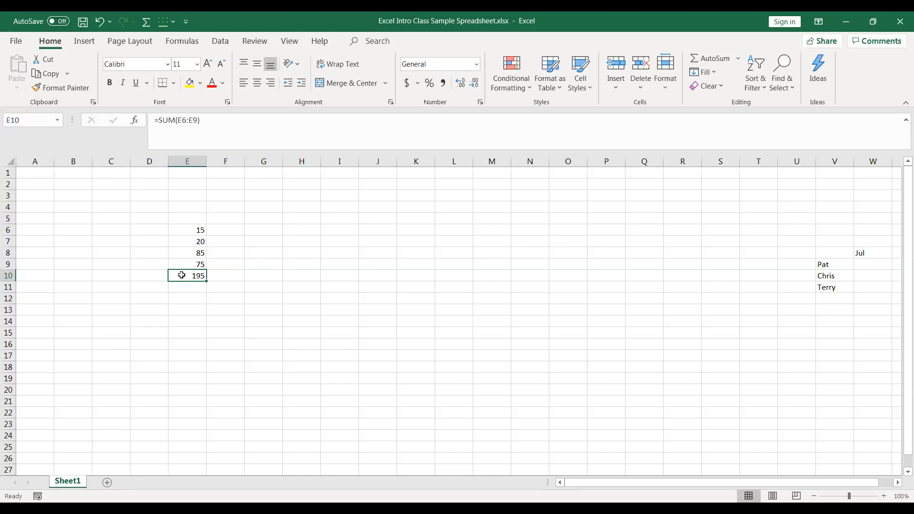
{"action": "left_click", "coordinate": [162, 84]}
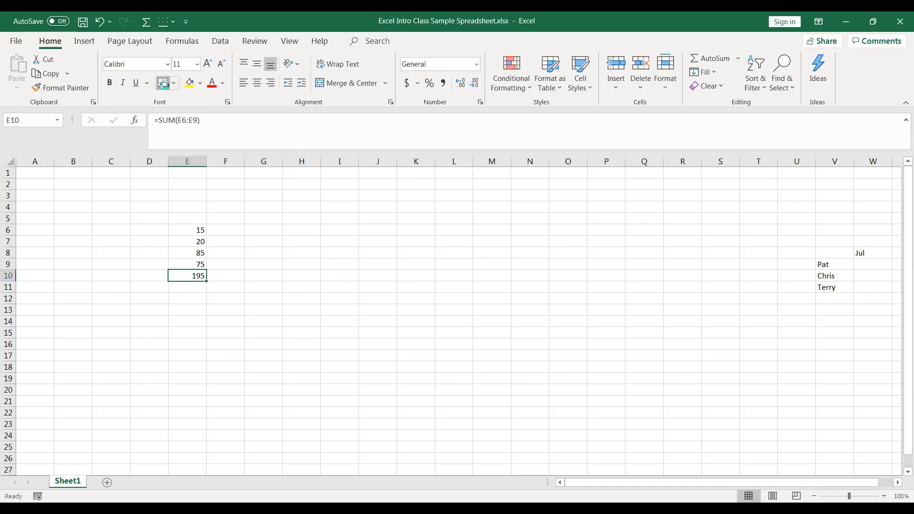
{"action": "left_click", "coordinate": [412, 277]}
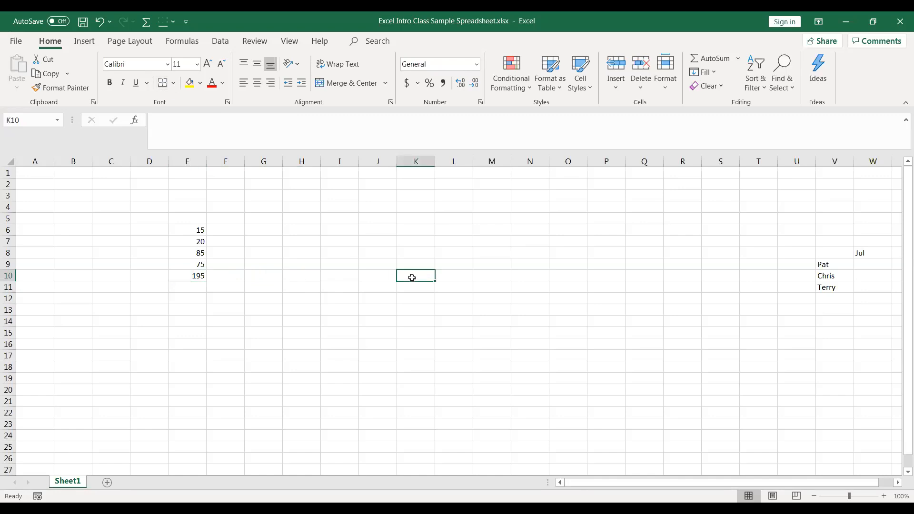
Step: Apply the Top and Double Bottom Border style to the total in cell E10
{"action": "left_click", "coordinate": [194, 277]}
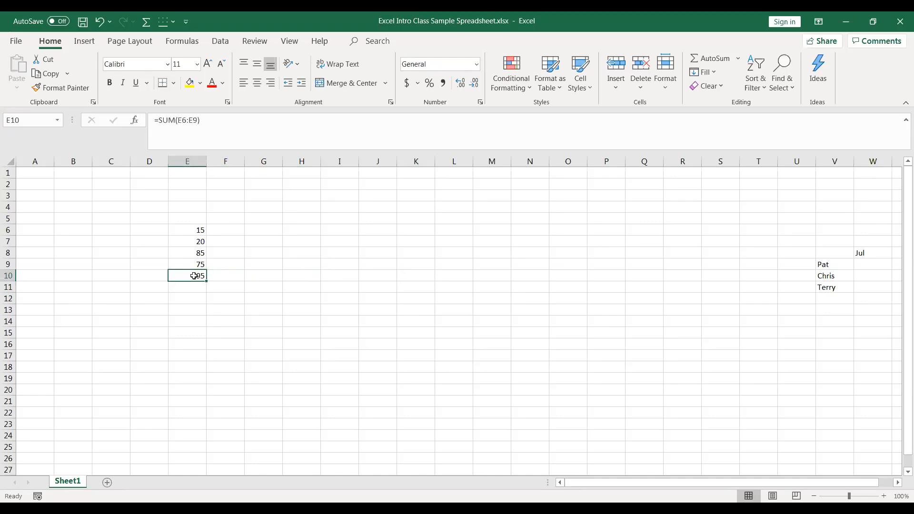
{"action": "left_click", "coordinate": [174, 83]}
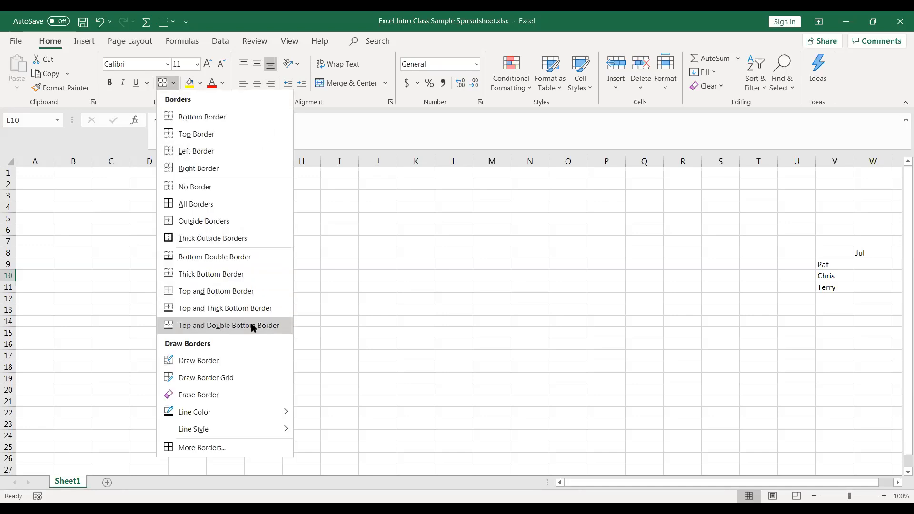
{"action": "left_click", "coordinate": [359, 258]}
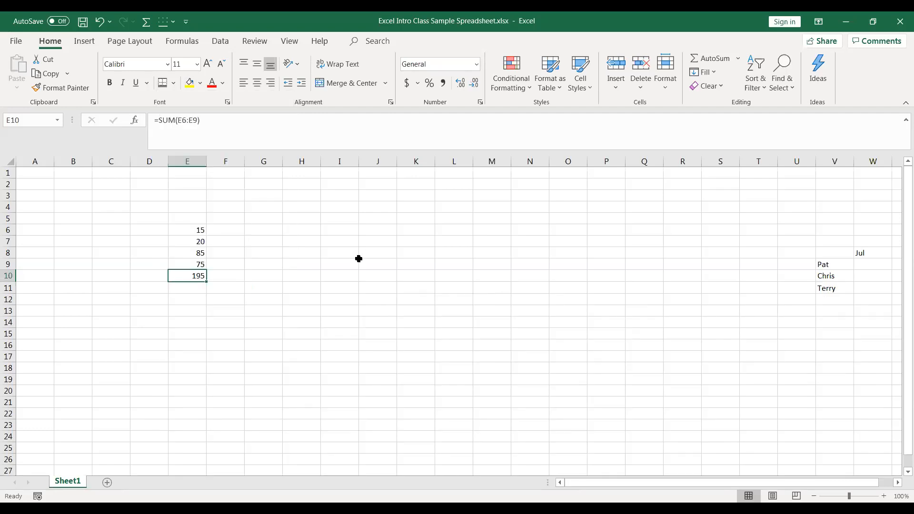
{"action": "left_click", "coordinate": [298, 278]}
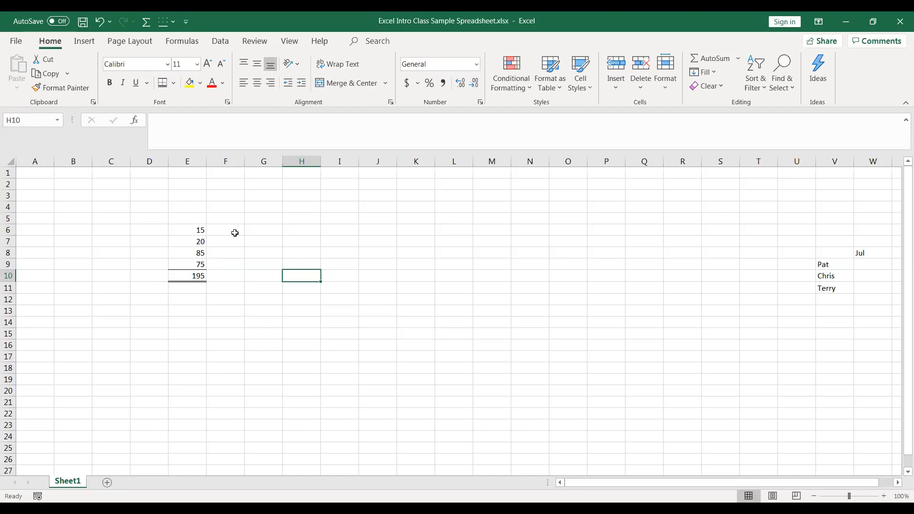
Step: Format the first value, in cell E6, as Currency
{"action": "left_click", "coordinate": [186, 230]}
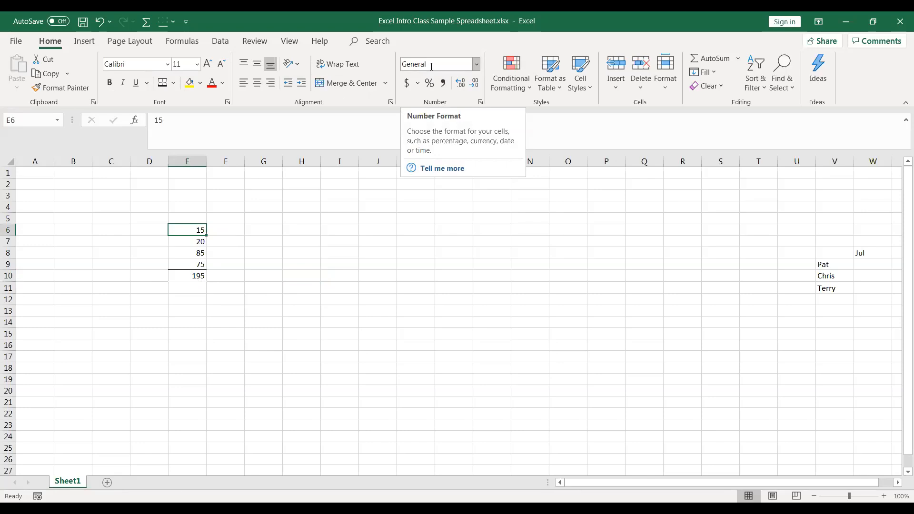
{"action": "left_click", "coordinate": [476, 68]}
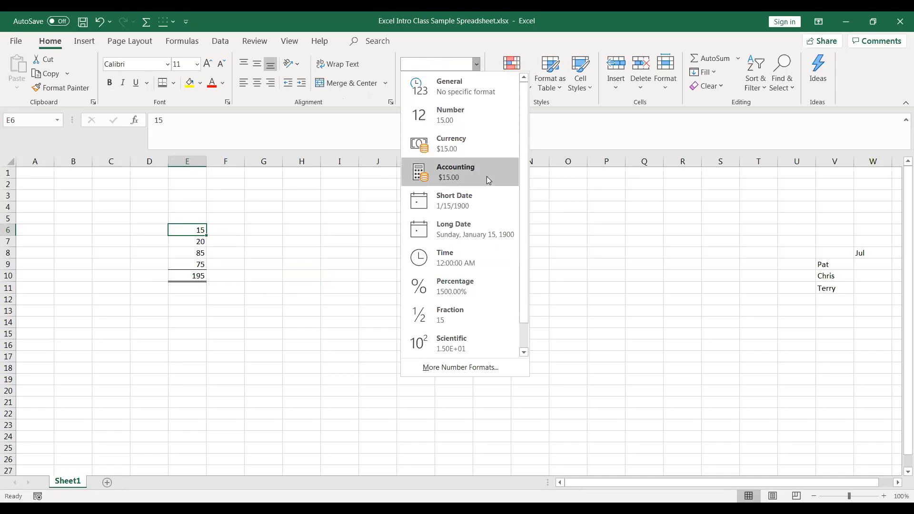
{"action": "left_click", "coordinate": [459, 147]}
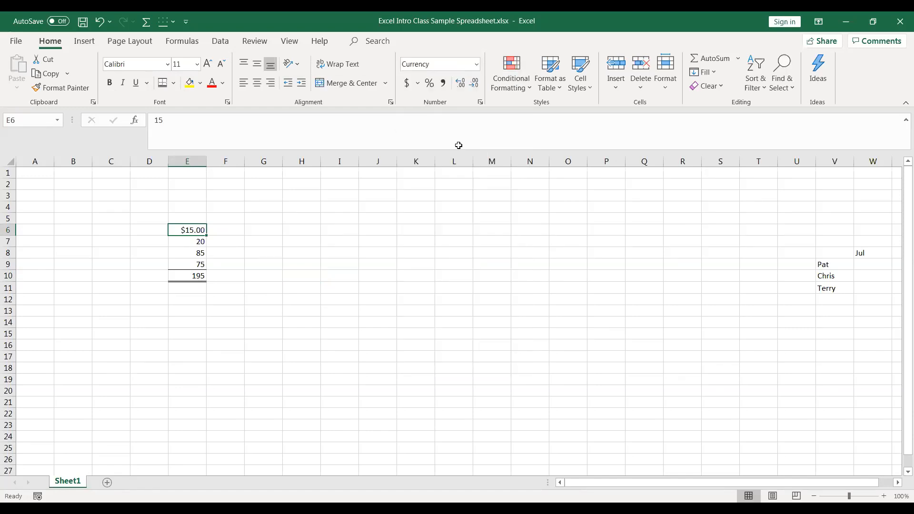
{"action": "left_click", "coordinate": [415, 264]}
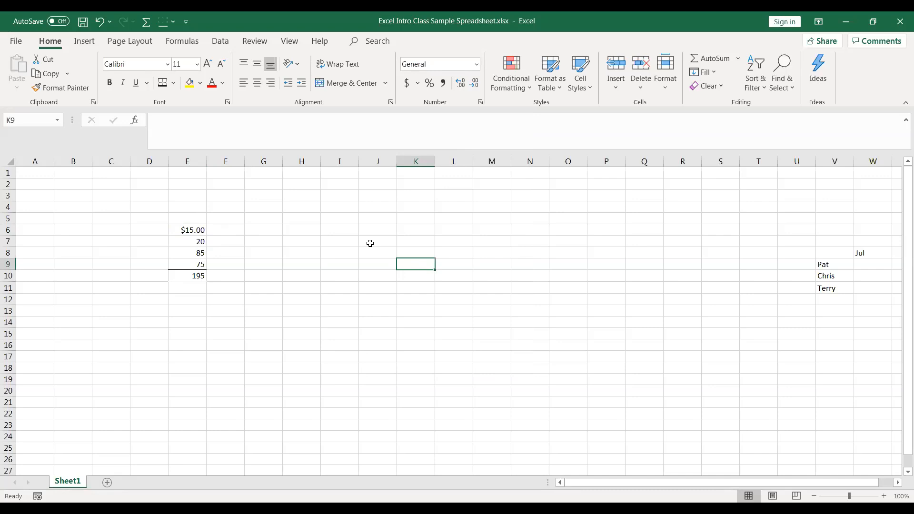
{"action": "left_click", "coordinate": [275, 236]}
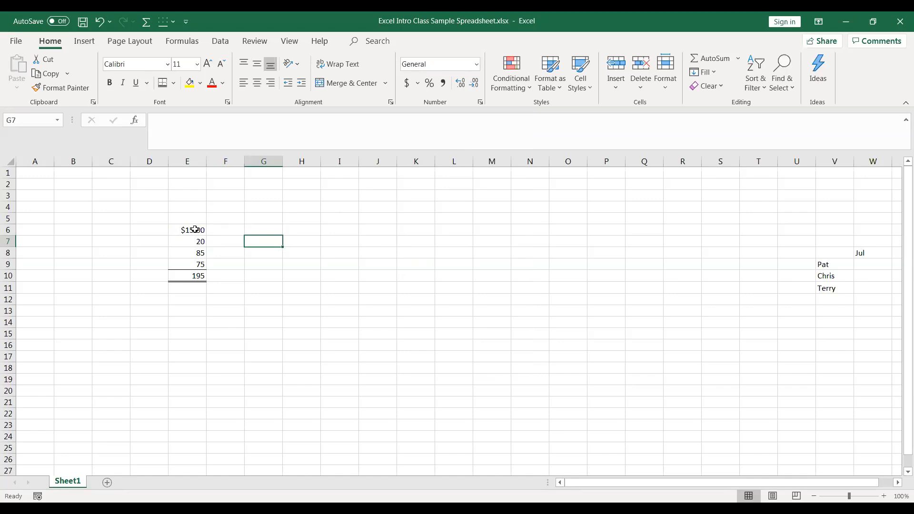
Step: Format the column of values and its total, cells E6:E10, as Currency
{"action": "left_click_drag", "start_coordinate": [195, 230], "coordinate": [195, 272]}
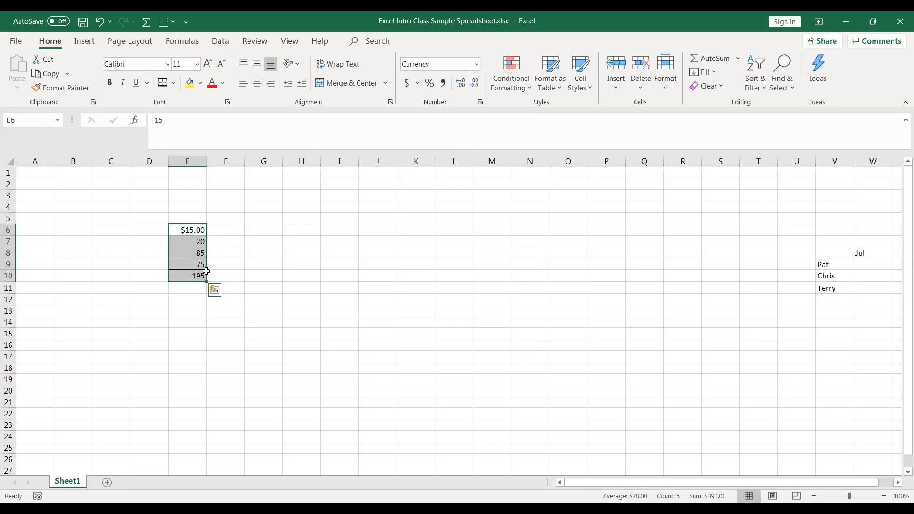
{"action": "left_click", "coordinate": [476, 64]}
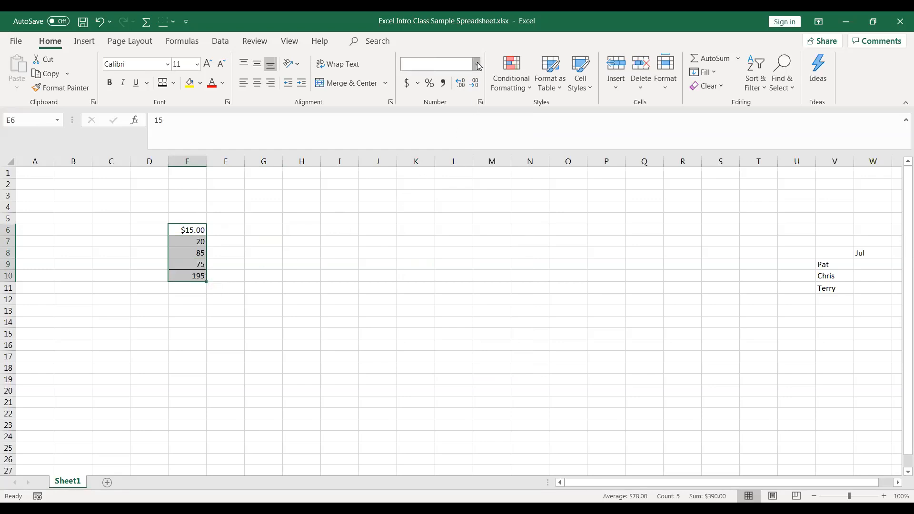
{"action": "left_click", "coordinate": [451, 139]}
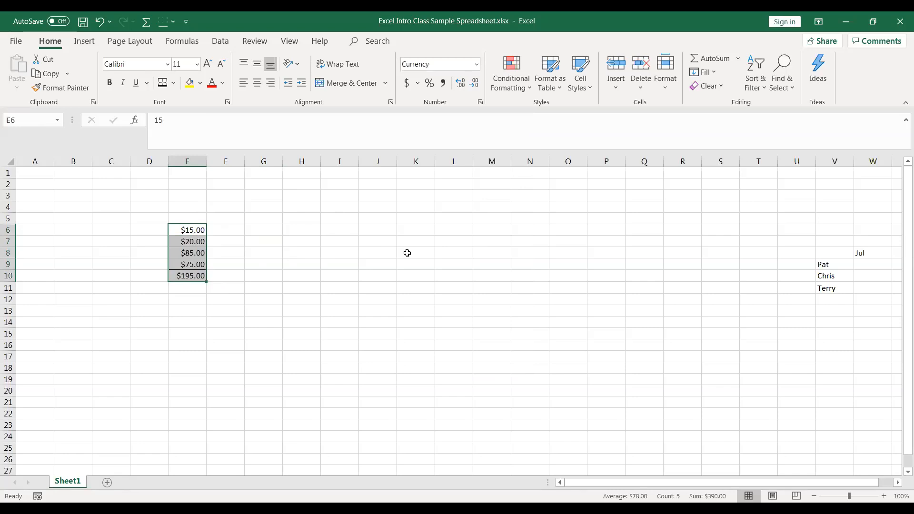
{"action": "left_click", "coordinate": [370, 275]}
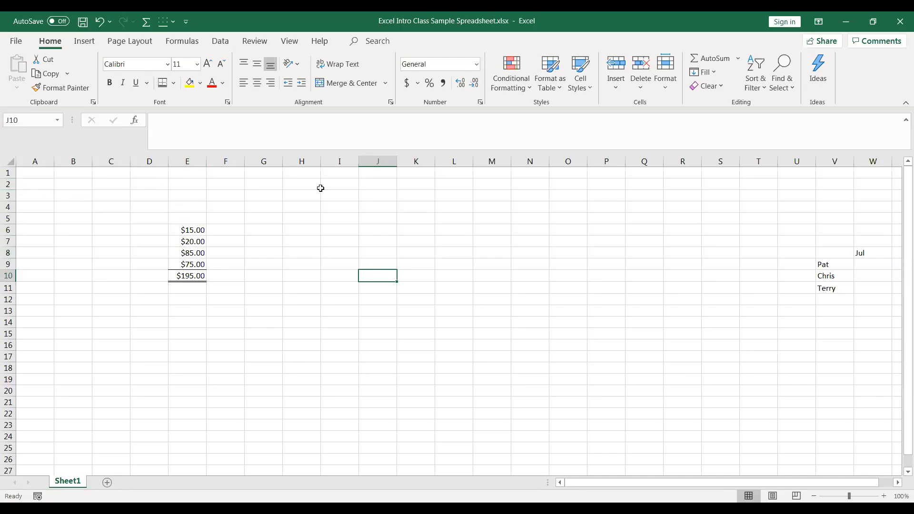
Step: Enter the value 15 in cell E3, above the existing figures
{"action": "left_click", "coordinate": [180, 161]}
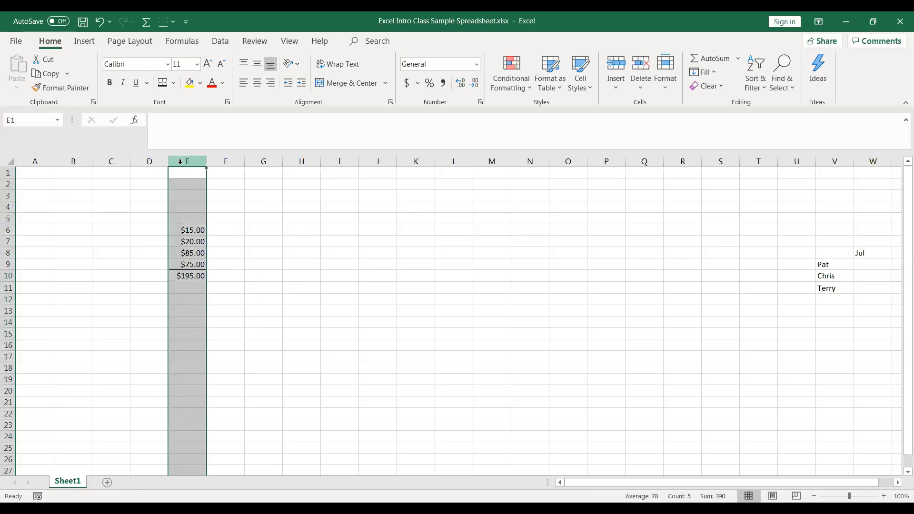
{"action": "left_click", "coordinate": [250, 197]}
{"action": "left_click", "coordinate": [185, 195]}
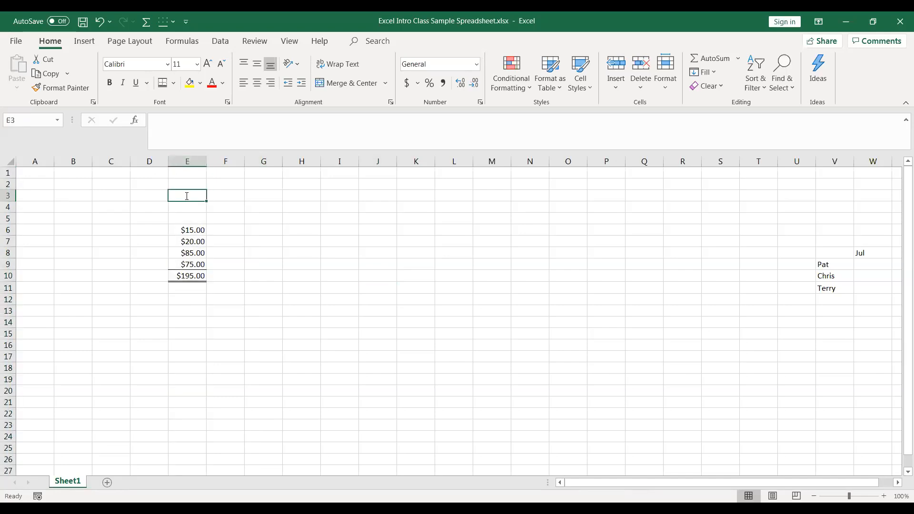
{"action": "type", "text": "15"}
{"action": "key", "text": "Return"}
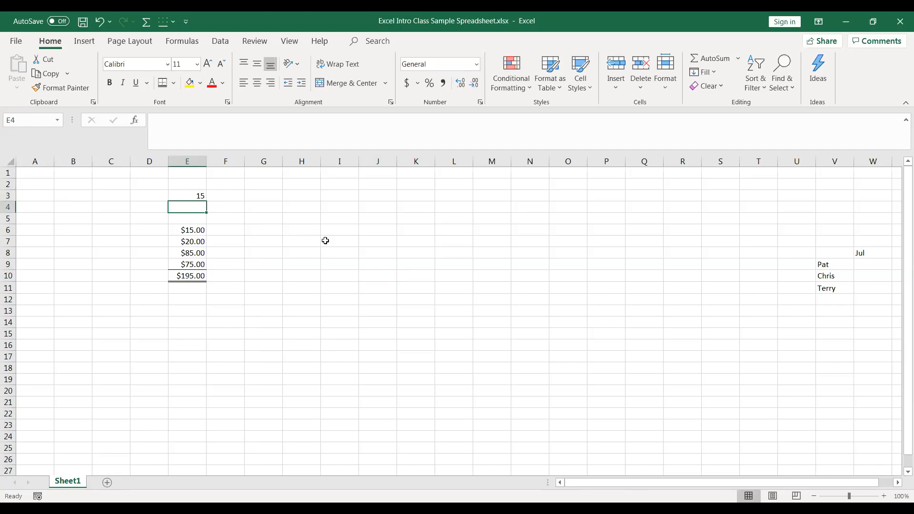
Step: Apply the Currency number format to the whole of column E
{"action": "left_click", "coordinate": [187, 161]}
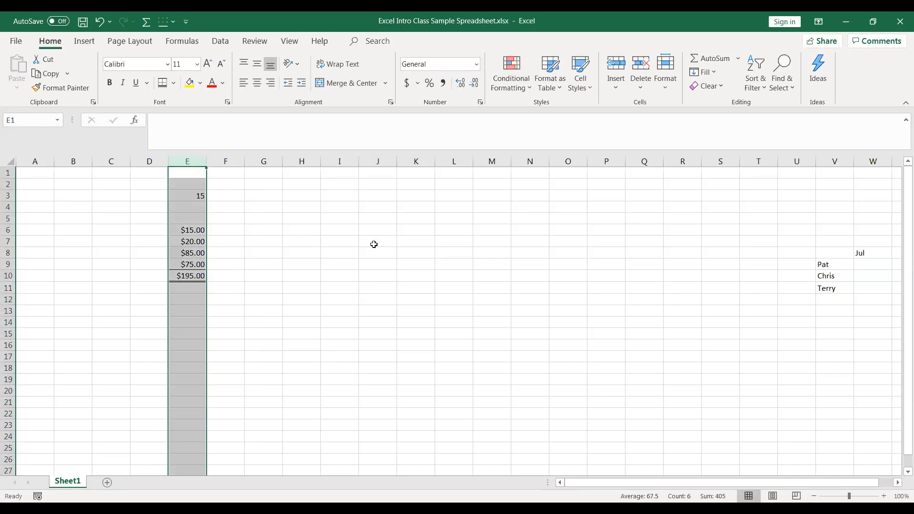
{"action": "left_click", "coordinate": [476, 65]}
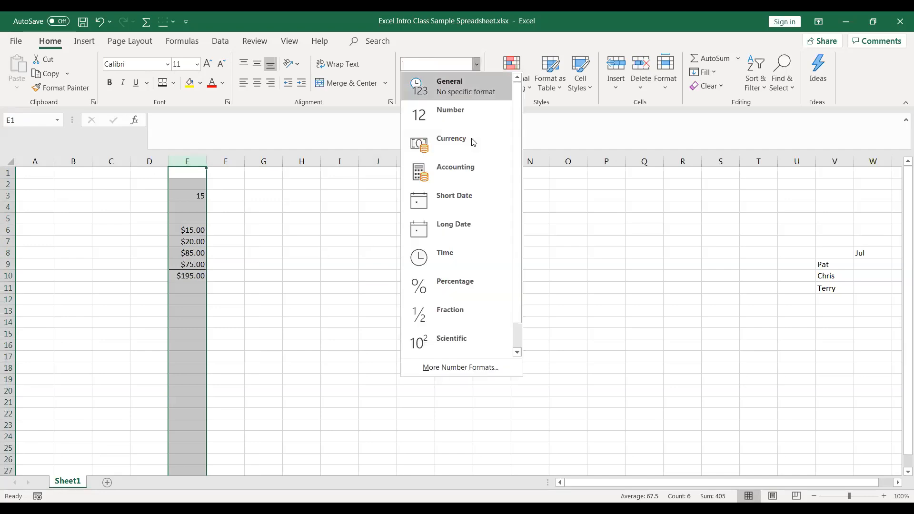
{"action": "left_click", "coordinate": [470, 138]}
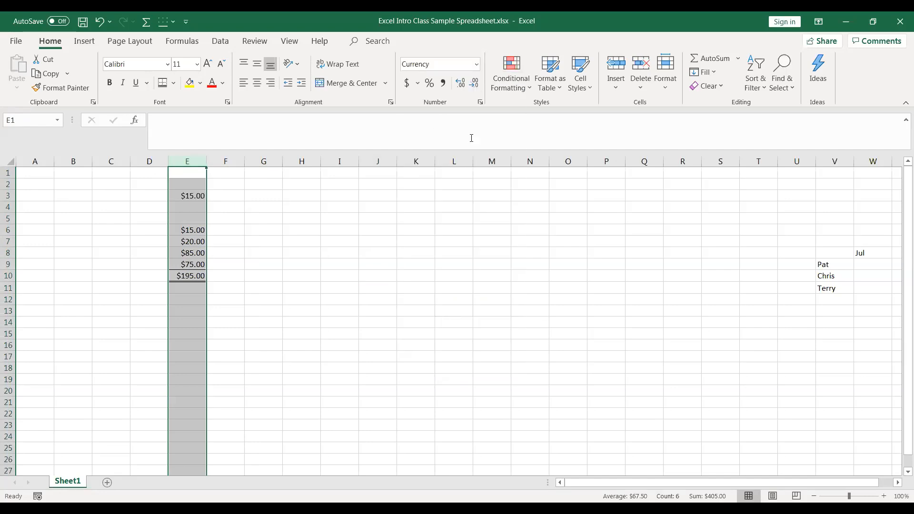
Step: Enter the value 48 in cell E19, below the total
{"action": "left_click", "coordinate": [193, 376]}
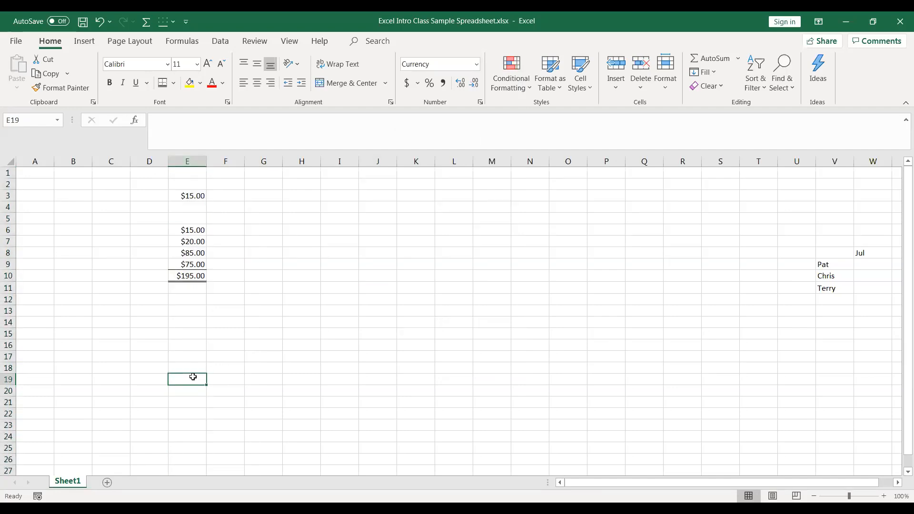
{"action": "type", "text": "48"}
{"action": "key", "text": "Return"}
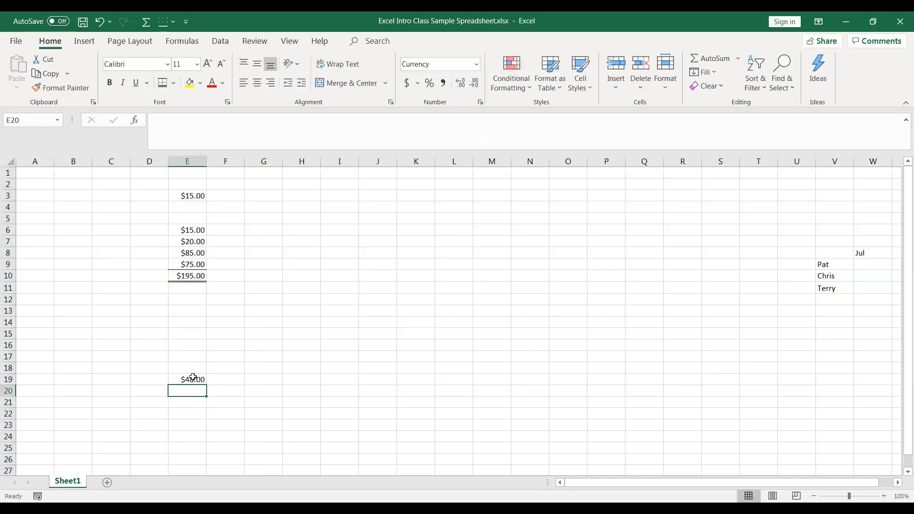
{"action": "left_click", "coordinate": [317, 321]}
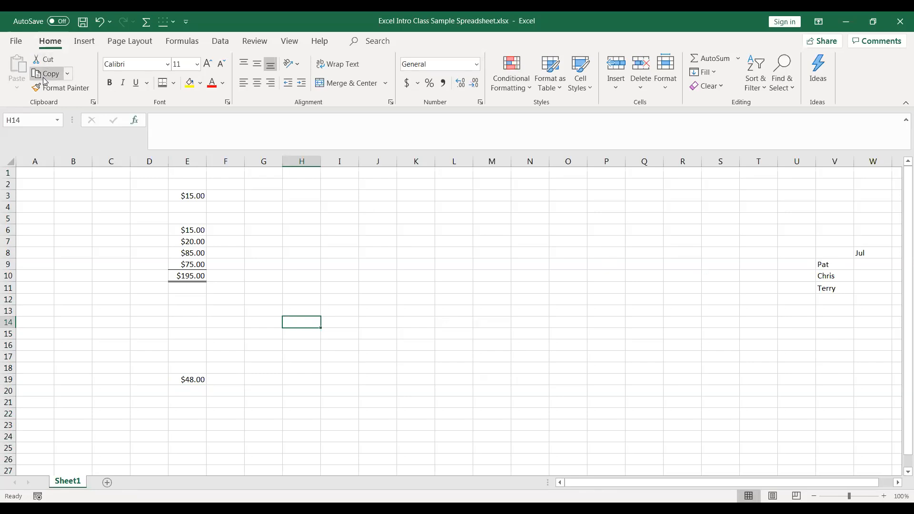
Step: Move the name in cell V9 to cell D6 by cutting and pasting it
{"action": "left_click", "coordinate": [839, 264]}
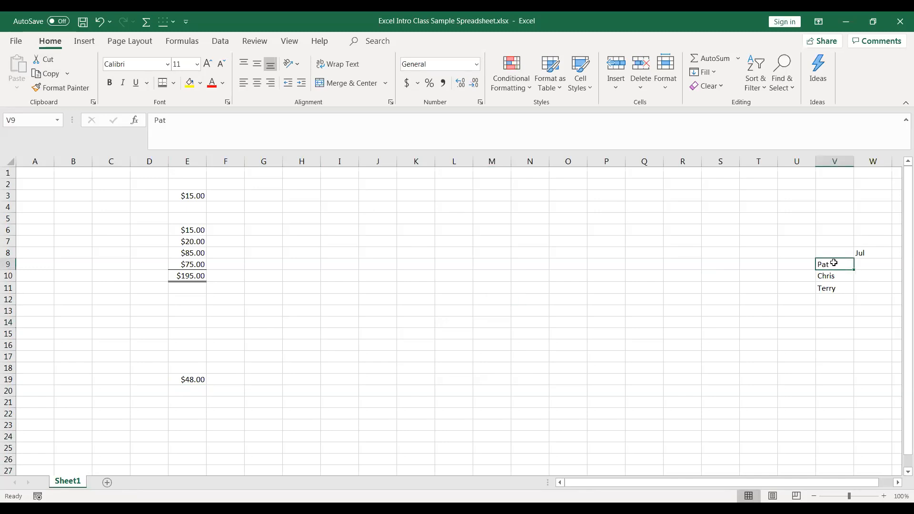
{"action": "left_click", "coordinate": [773, 263]}
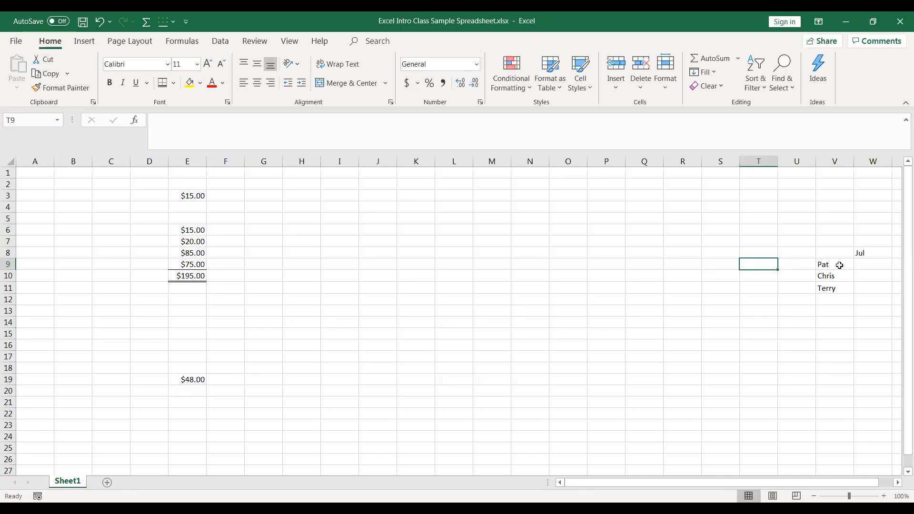
{"action": "left_click", "coordinate": [838, 265]}
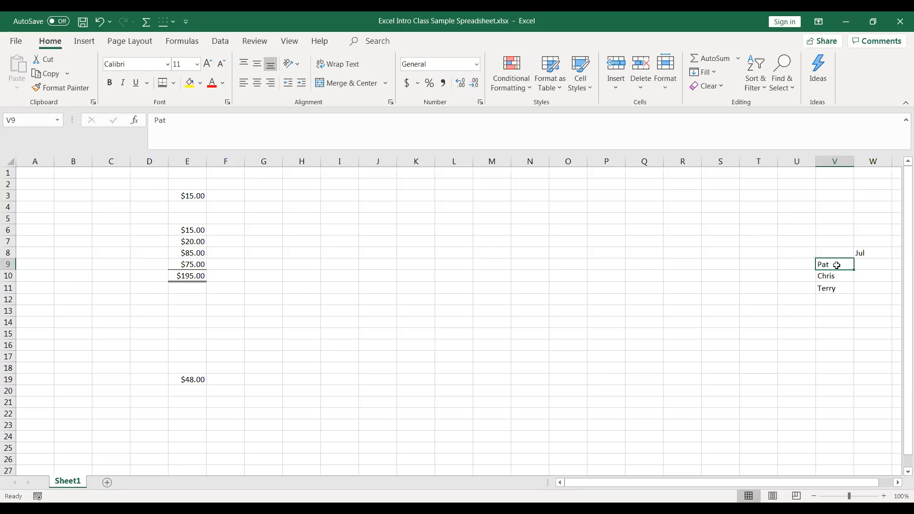
{"action": "right_click", "coordinate": [837, 266]}
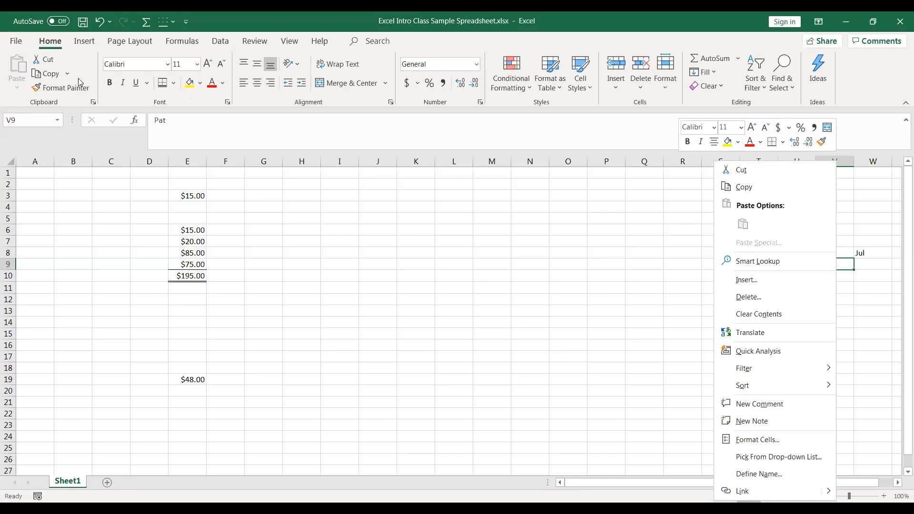
{"action": "left_click", "coordinate": [746, 170]}
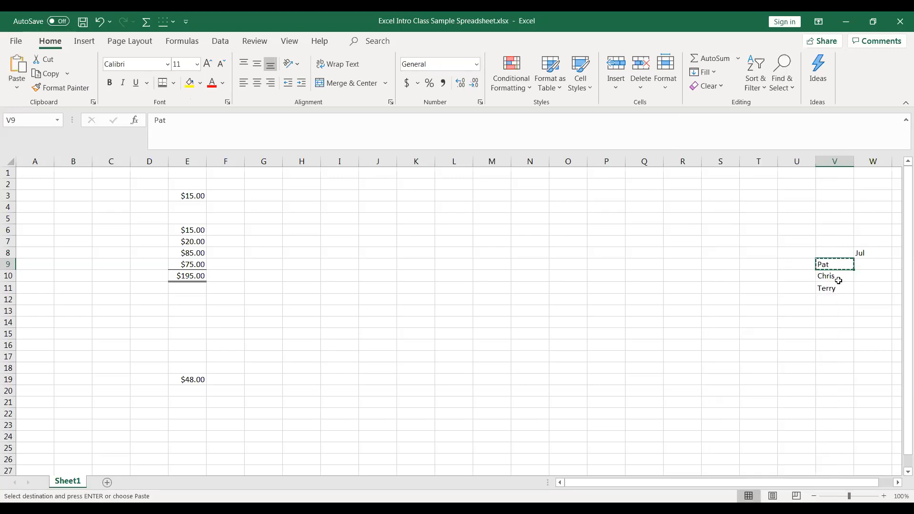
{"action": "left_click", "coordinate": [140, 229]}
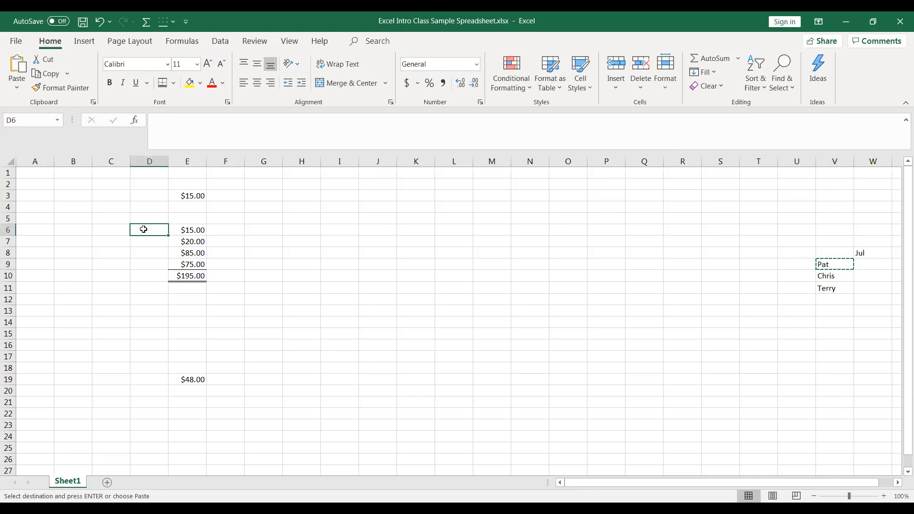
{"action": "right_click", "coordinate": [144, 230]}
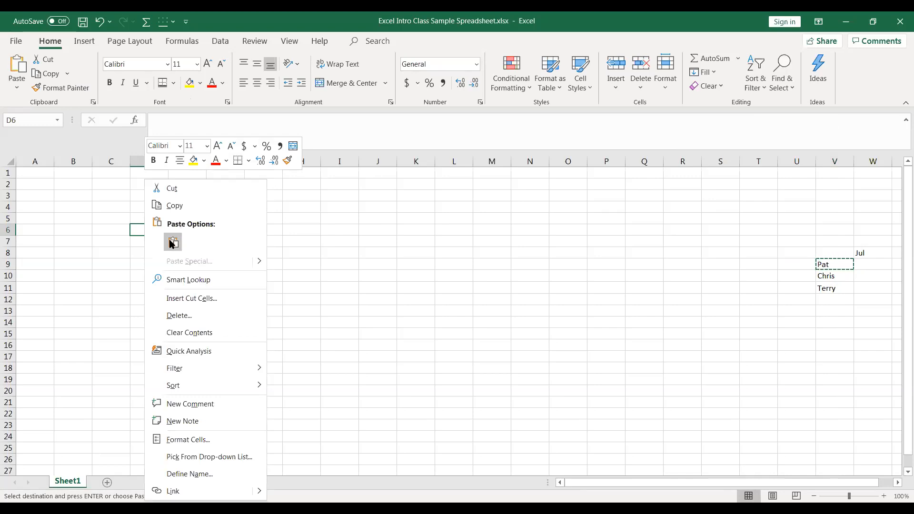
{"action": "left_click", "coordinate": [172, 244]}
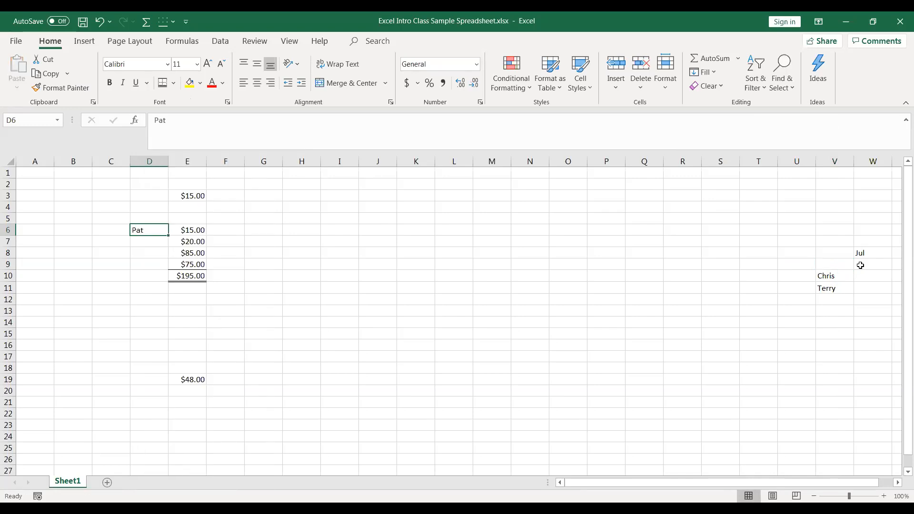
{"action": "left_click", "coordinate": [831, 267]}
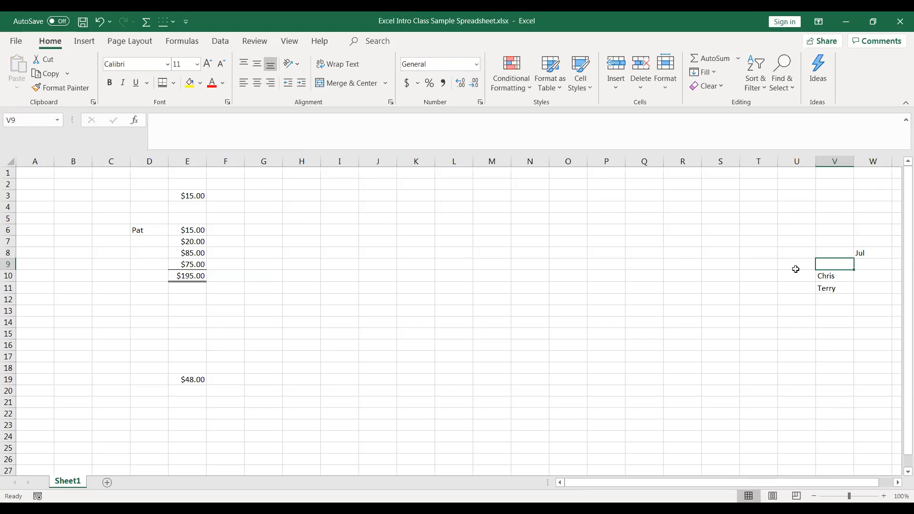
Step: Copy the name in cell V10 and paste it into cell D7 with the regular Paste option
{"action": "left_click", "coordinate": [830, 277]}
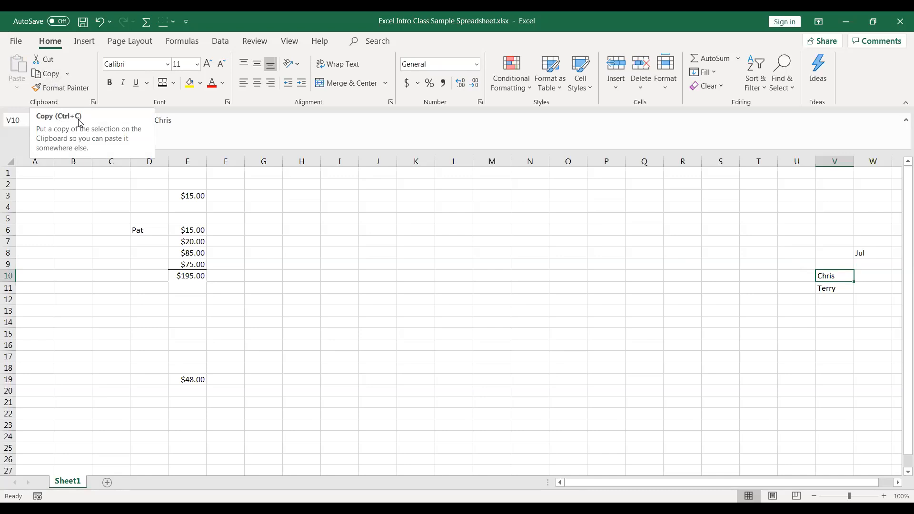
{"action": "left_click", "coordinate": [52, 80]}
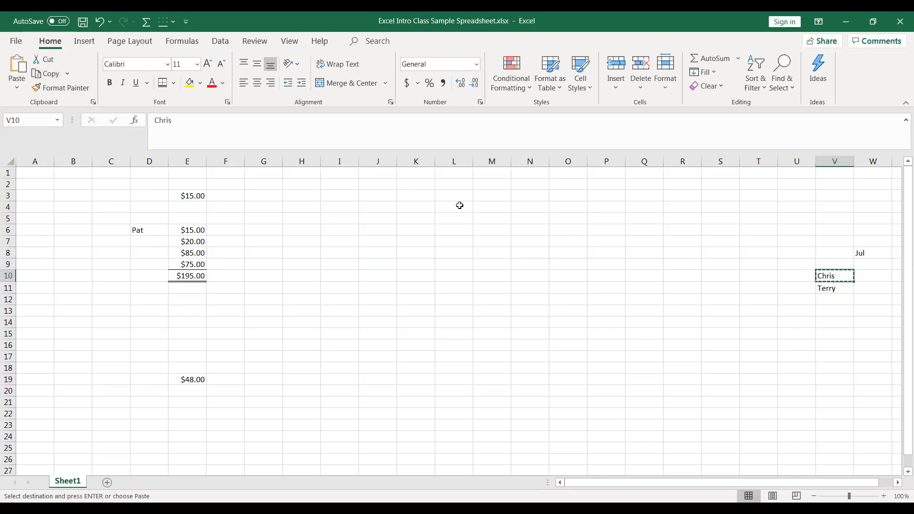
{"action": "left_click", "coordinate": [135, 240]}
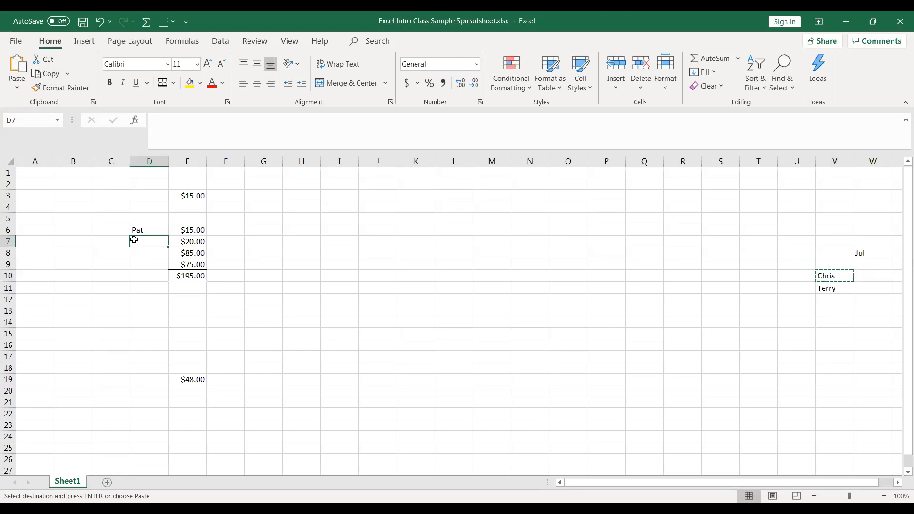
{"action": "right_click", "coordinate": [135, 240]}
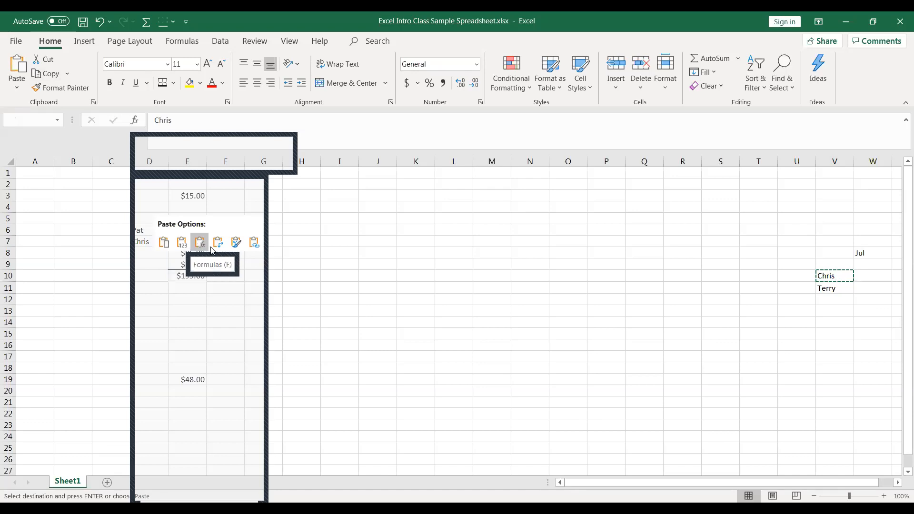
{"action": "left_click", "coordinate": [163, 244]}
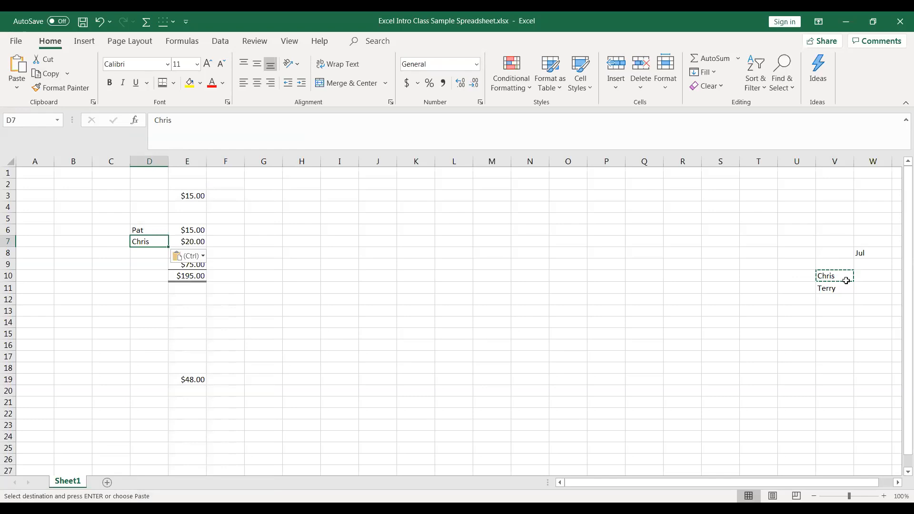
Step: Paste the copied name once more into cell J10 and end copy mode
{"action": "left_click", "coordinate": [369, 273]}
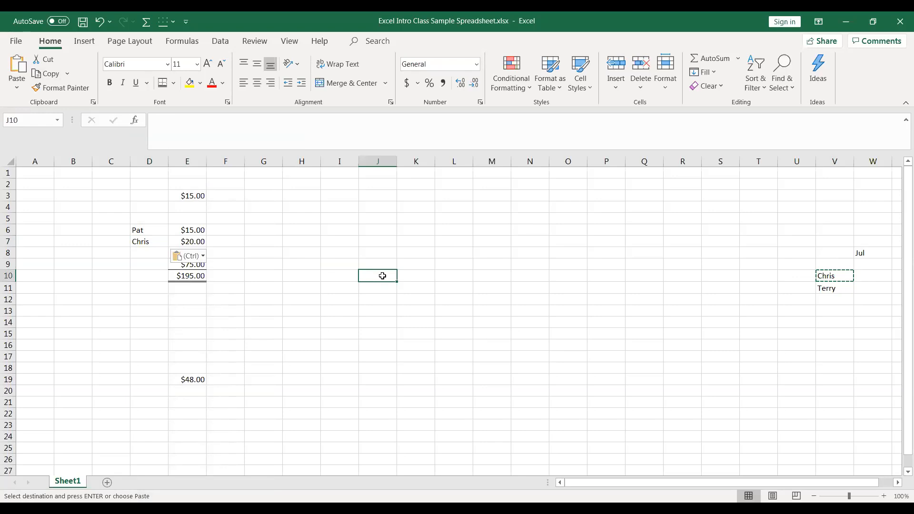
{"action": "key", "text": "ctrl+v"}
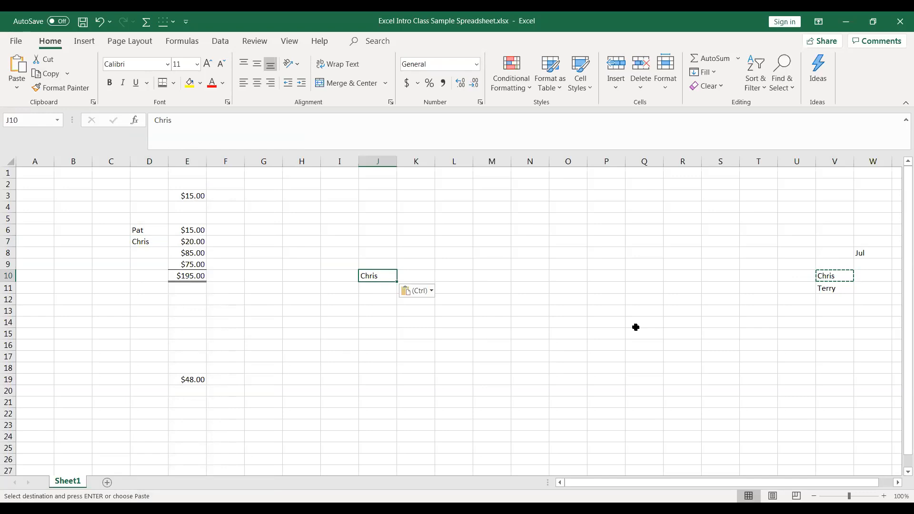
{"action": "key", "text": "Escape"}
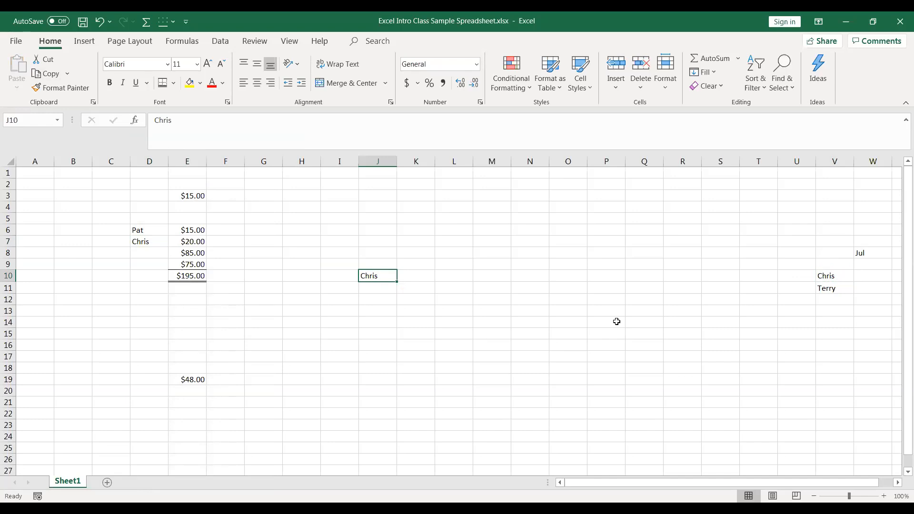
Step: Move the name in cell V11 directly to cell D8 without using the clipboard
{"action": "left_click", "coordinate": [831, 288]}
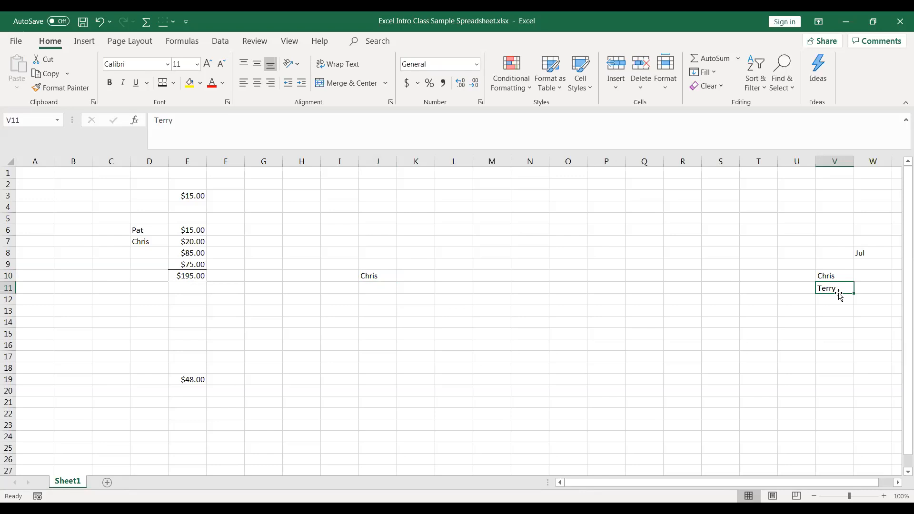
{"action": "left_click_drag", "start_coordinate": [839, 294], "coordinate": [838, 297]}
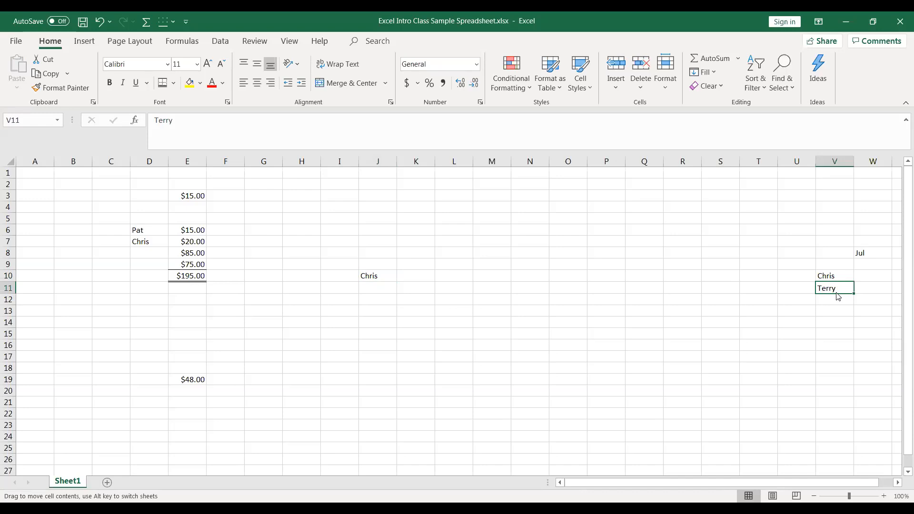
{"action": "left_click_drag", "start_coordinate": [839, 297], "coordinate": [146, 252]}
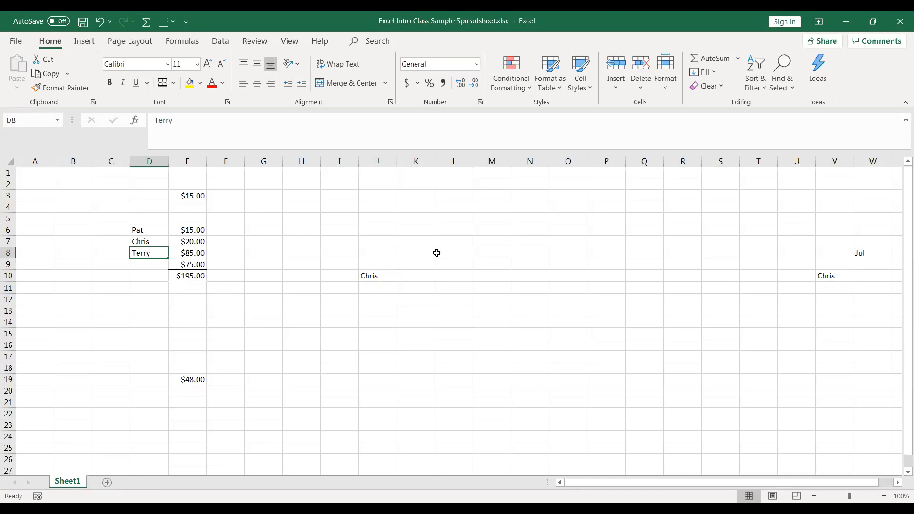
Step: Enter a fourth person's first name in cell D9, next to the last value above the total
{"action": "left_click", "coordinate": [144, 266]}
{"action": "type", "text": "Linda"}
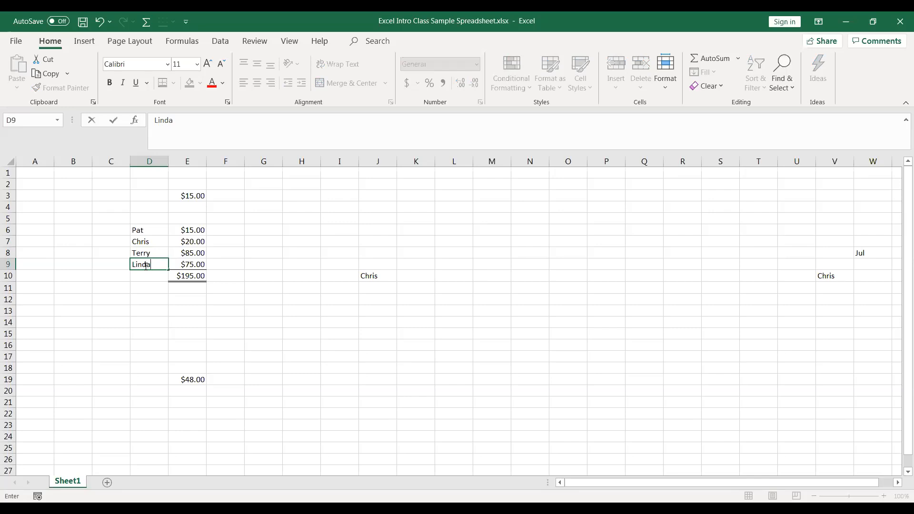
{"action": "key", "text": "Return"}
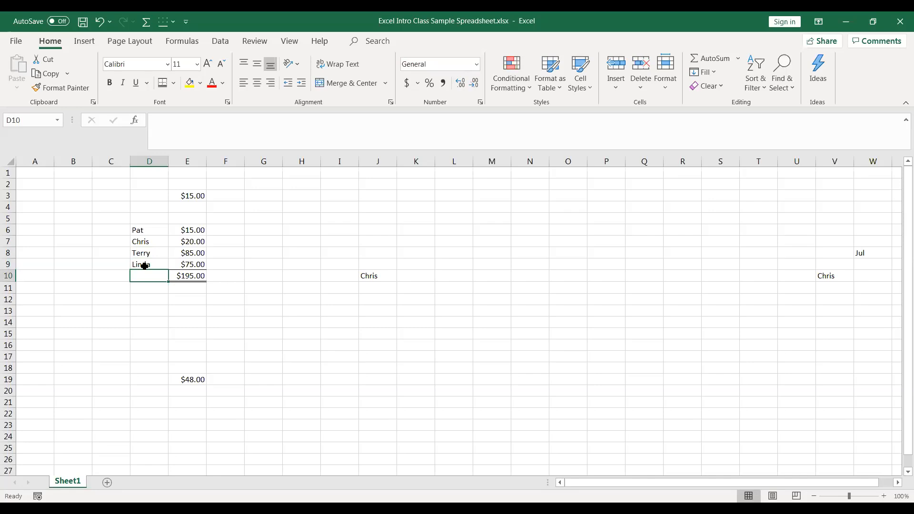
Step: Enter July as the column heading in cell E5, directly above the first value
{"action": "left_click", "coordinate": [191, 221]}
{"action": "type", "text": "July"}
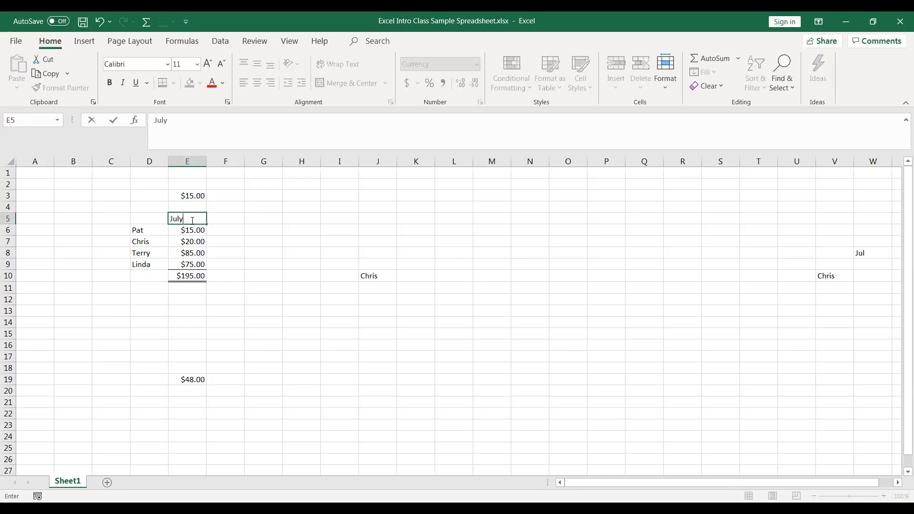
{"action": "key", "text": "Return"}
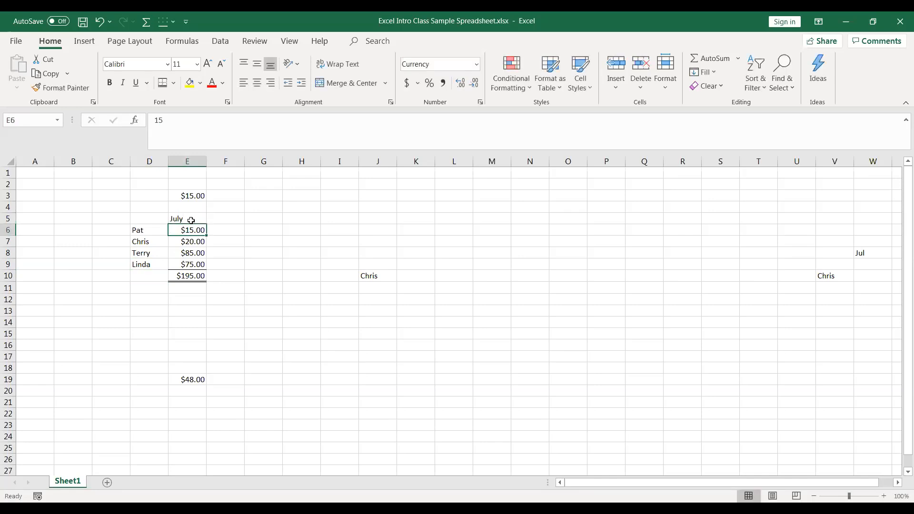
{"action": "left_click", "coordinate": [190, 220]}
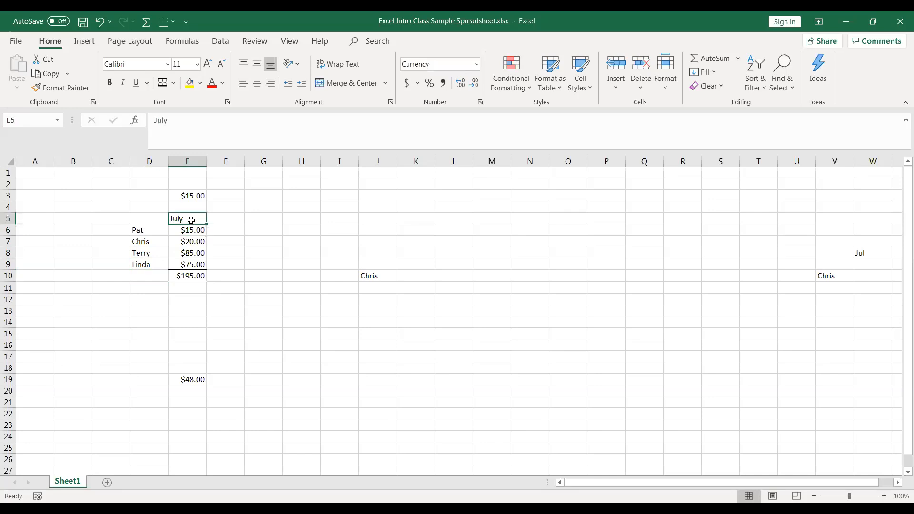
{"action": "key", "text": "Right"}
{"action": "key", "text": "Right"}
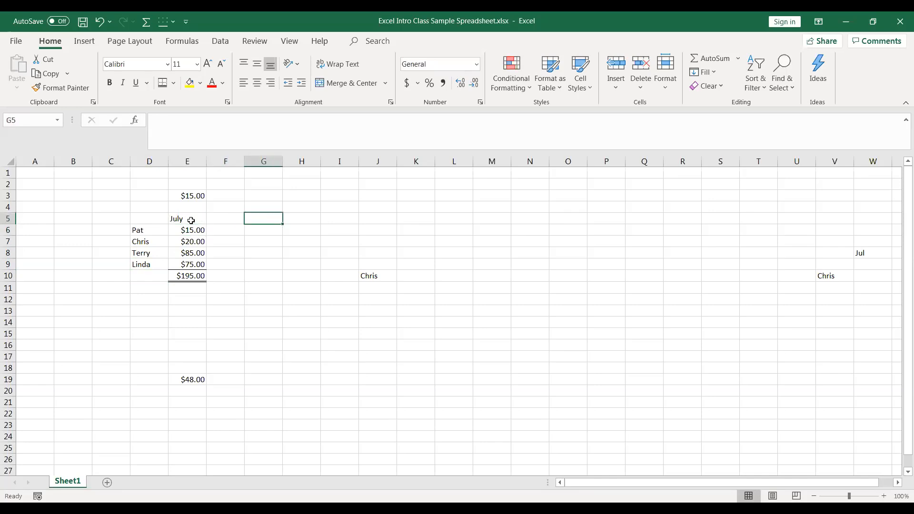
{"action": "key", "text": "Right"}
{"action": "key", "text": "Right"}
{"action": "key", "text": "Right"}
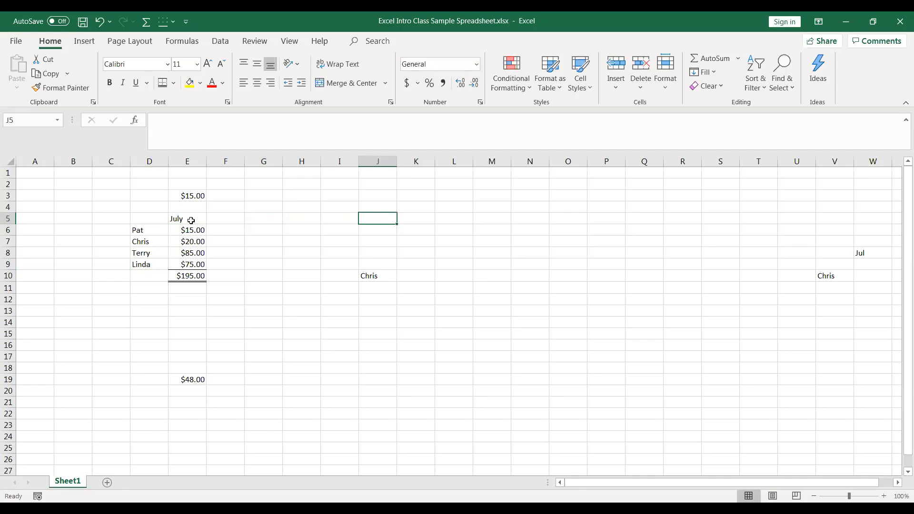
{"action": "key", "text": "Left"}
{"action": "key", "text": "Left"}
{"action": "key", "text": "Left"}
{"action": "key", "text": "Left"}
{"action": "key", "text": "Left"}
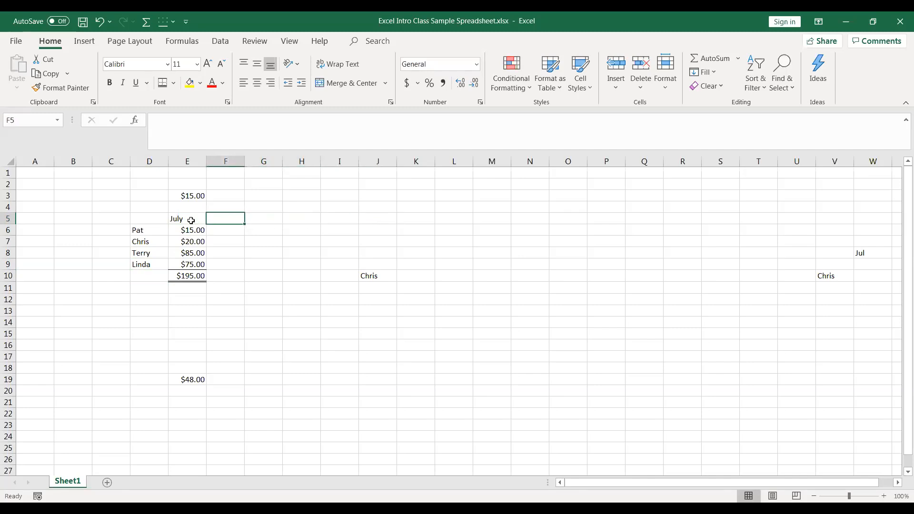
{"action": "key", "text": "Down"}
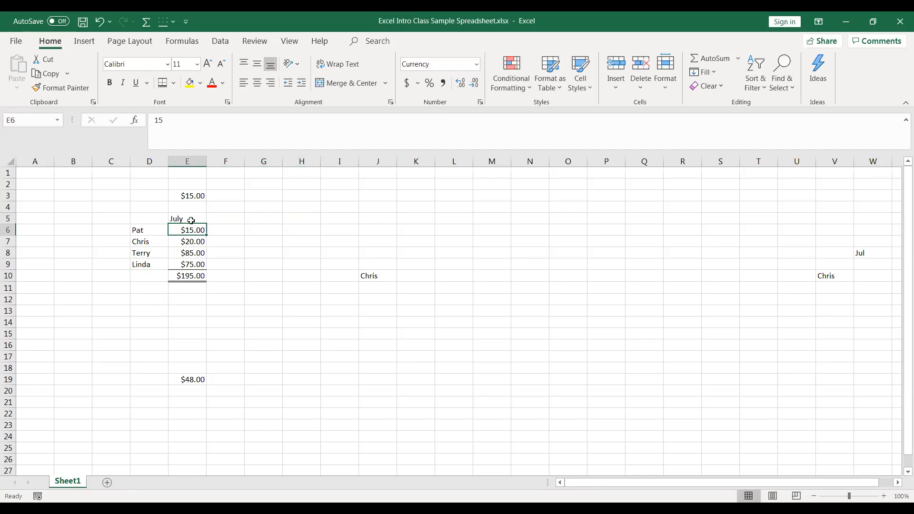
{"action": "key", "text": "Up"}
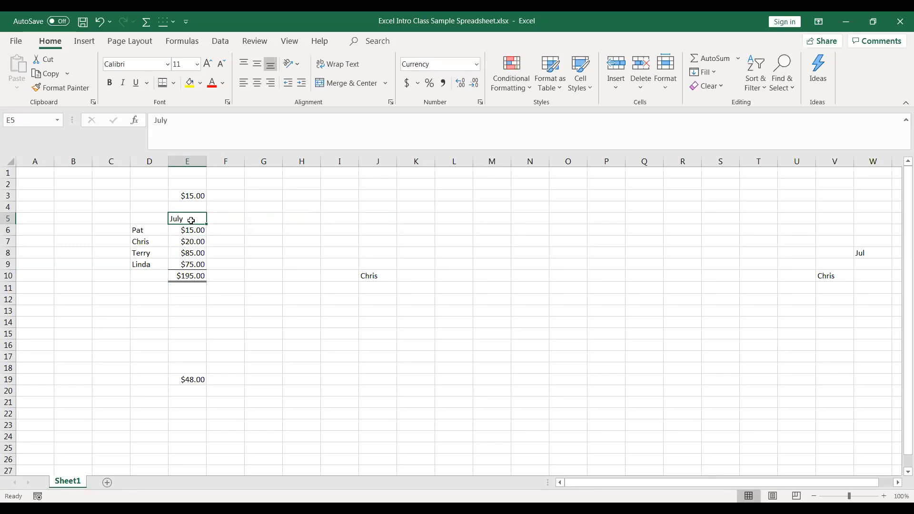
Step: Re-enter July in cell E5 and enter August beside it in cell F5
{"action": "type", "text": "July"}
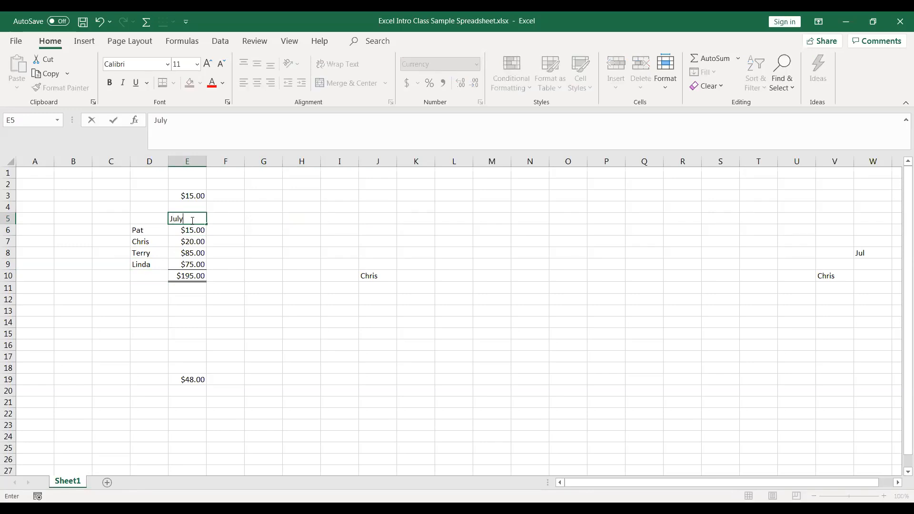
{"action": "key", "text": "Right"}
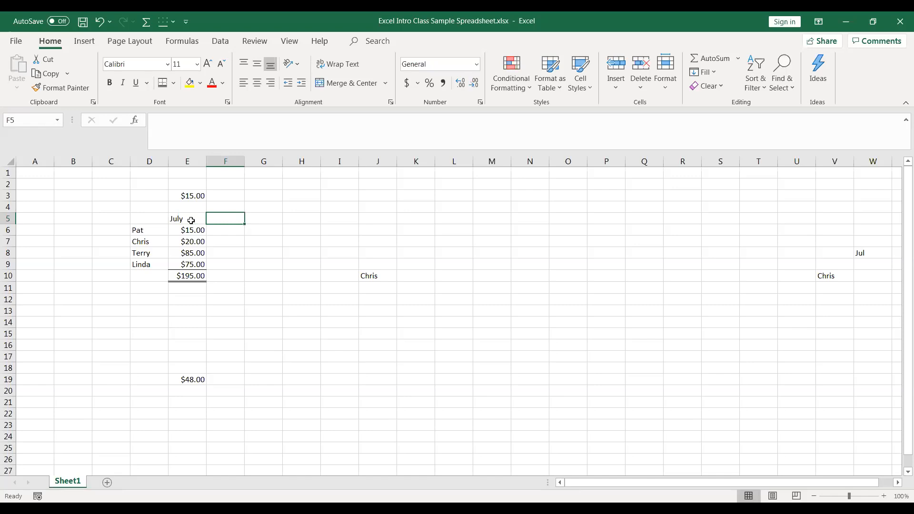
{"action": "type", "text": "August"}
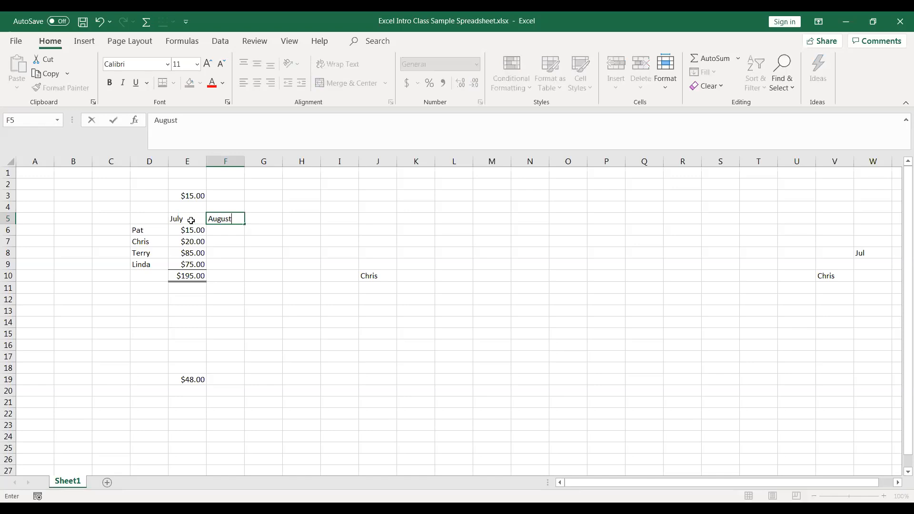
{"action": "key", "text": "Right"}
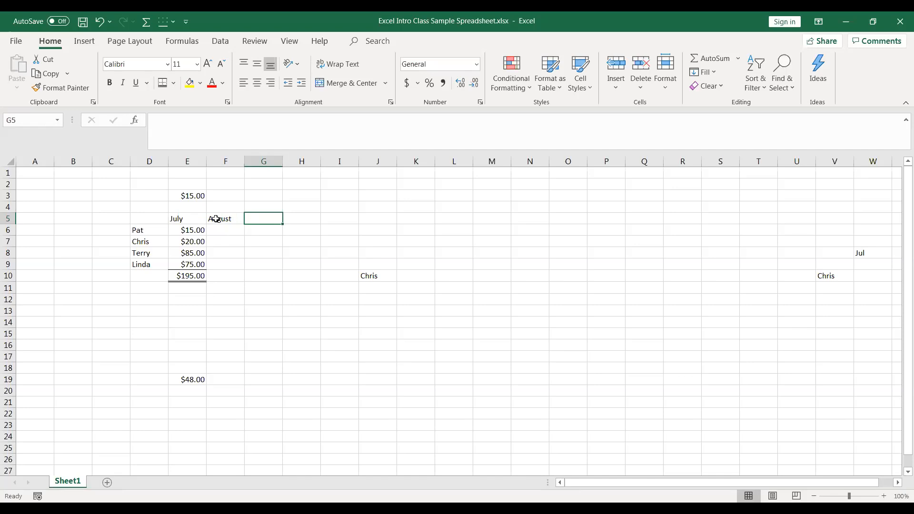
Step: Enter Monday in the empty cell I2 as the start of a weekday series
{"action": "left_click", "coordinate": [344, 184]}
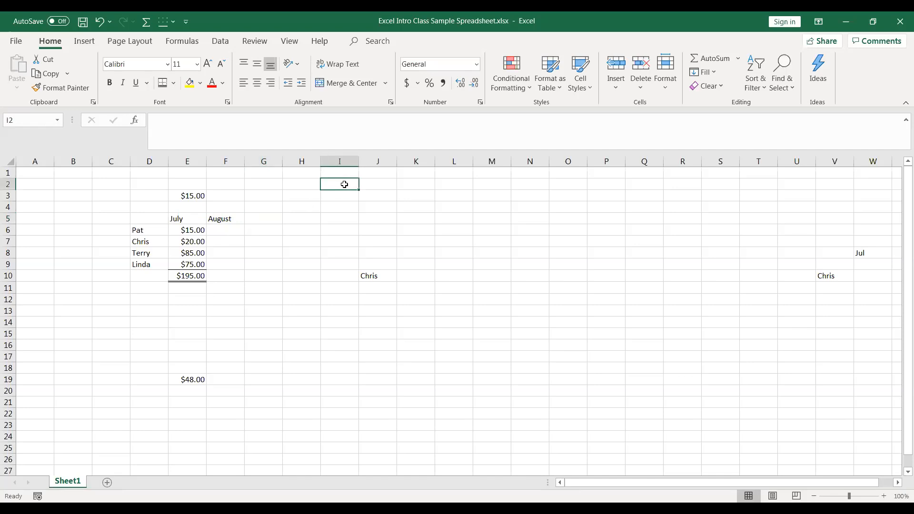
{"action": "type", "text": "Monday"}
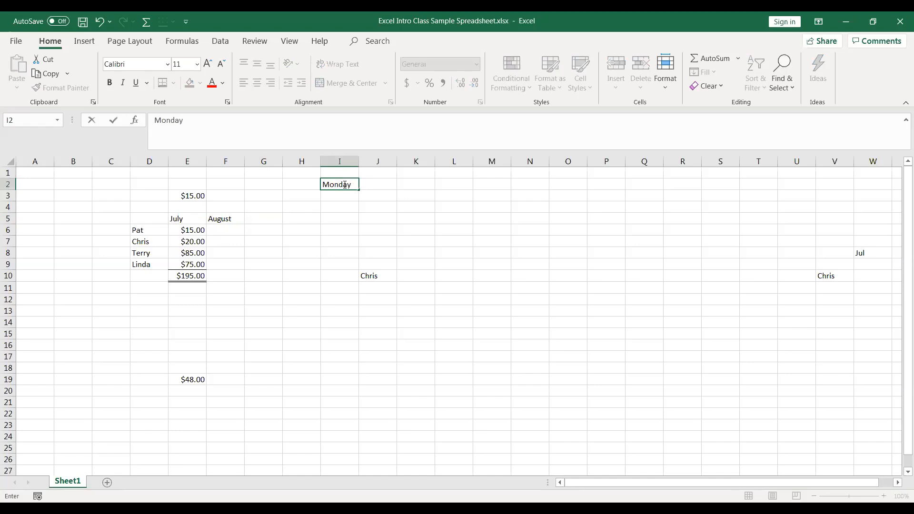
{"action": "key", "text": "Return"}
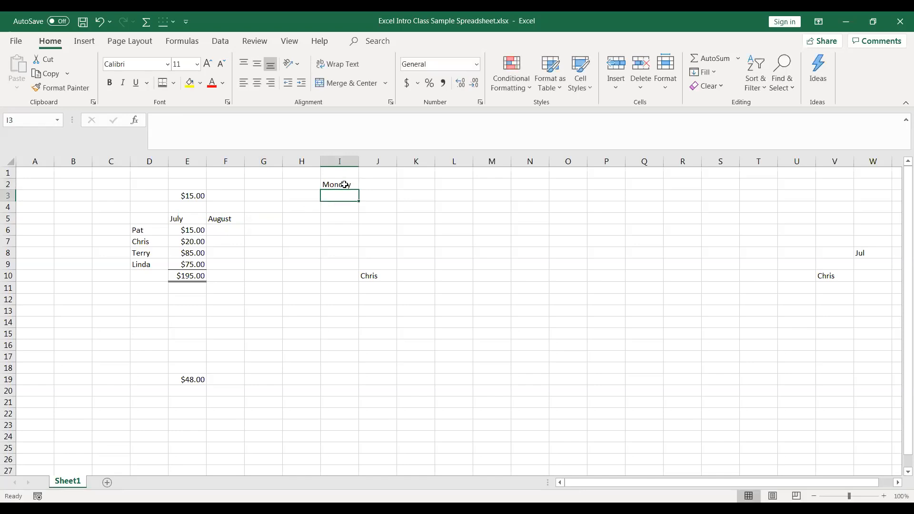
Step: Enter January in cell I3 and the abbreviation Jan in cell I4
{"action": "type", "text": "Jan"}
{"action": "key", "text": "BackSpace"}
{"action": "key", "text": "BackSpace"}
{"action": "key", "text": "BackSpace"}
{"action": "type", "text": "jan"}
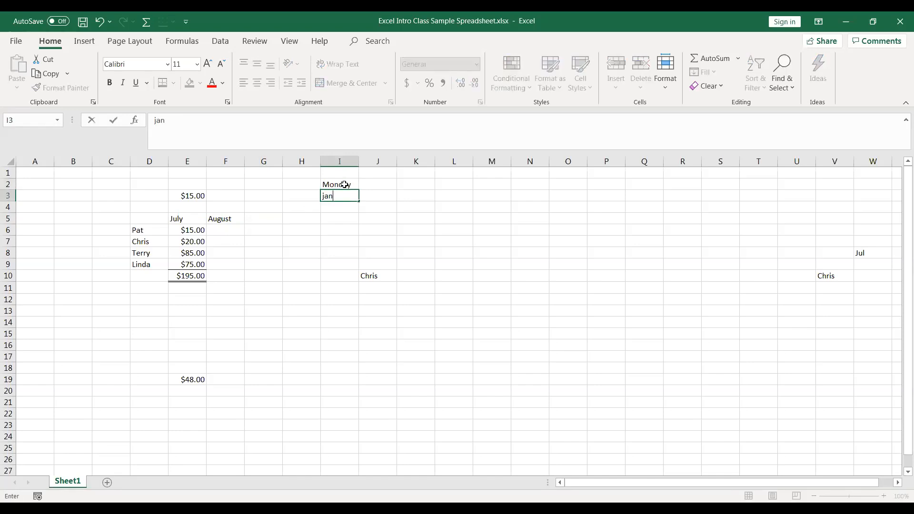
{"action": "key", "text": "BackSpace"}
{"action": "key", "text": "BackSpace"}
{"action": "key", "text": "BackSpace"}
{"action": "type", "text": "January"}
{"action": "key", "text": "Return"}
{"action": "type", "text": "Jan"}
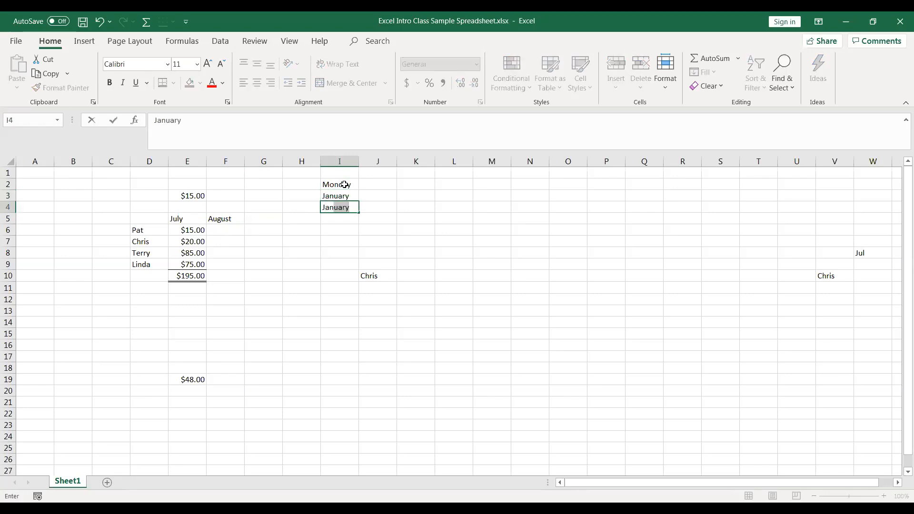
{"action": "key", "text": "Return"}
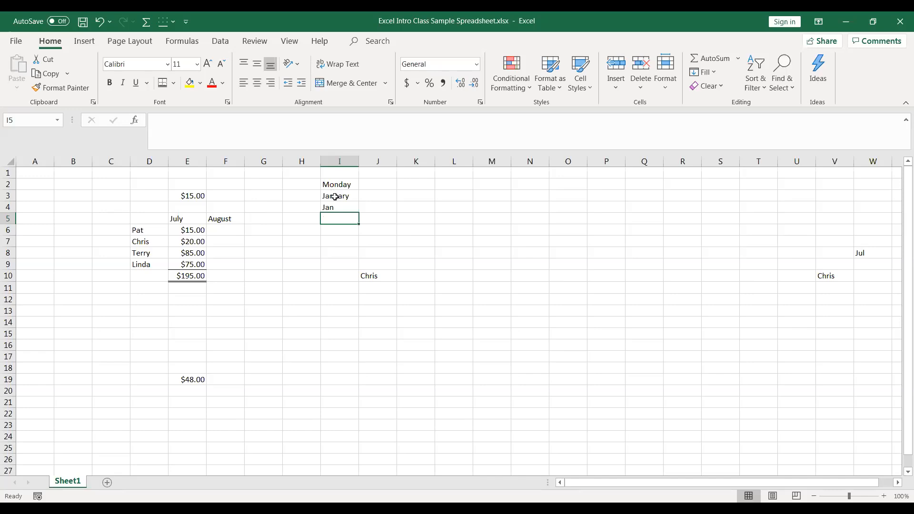
Step: AutoFill the month series from August in cell F5 across row 5 to May in cell O5
{"action": "left_click", "coordinate": [231, 221]}
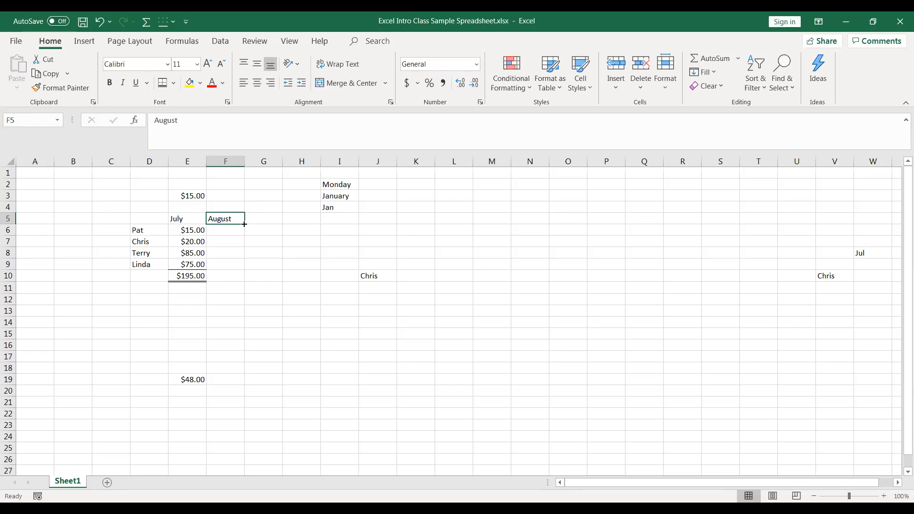
{"action": "left_click_drag", "start_coordinate": [244, 224], "coordinate": [299, 224]}
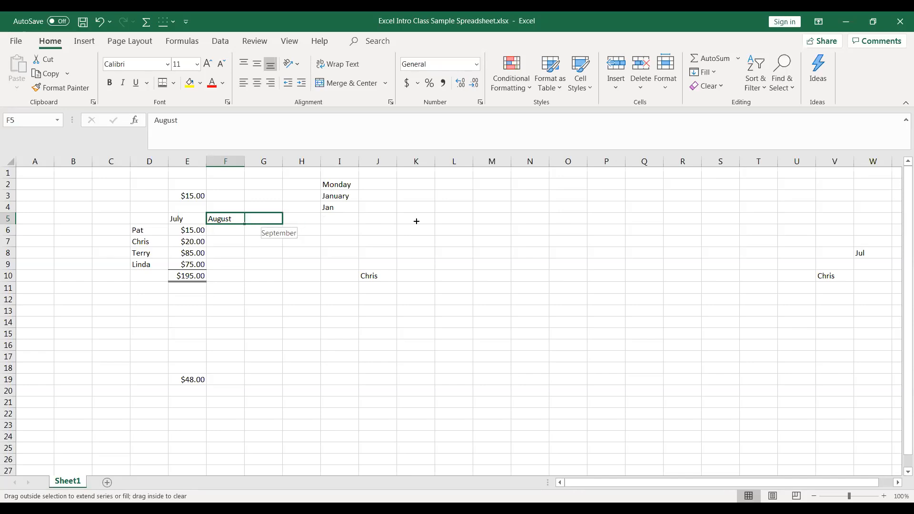
{"action": "left_click_drag", "start_coordinate": [416, 221], "coordinate": [416, 224]}
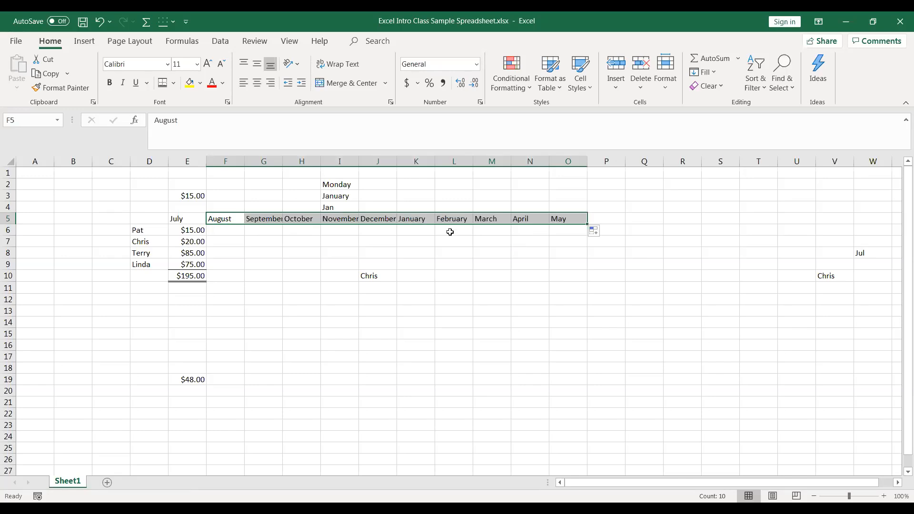
Step: AutoFill the abbreviated months from Jan in cell I4 across to Apr in cell L4
{"action": "left_click", "coordinate": [352, 209]}
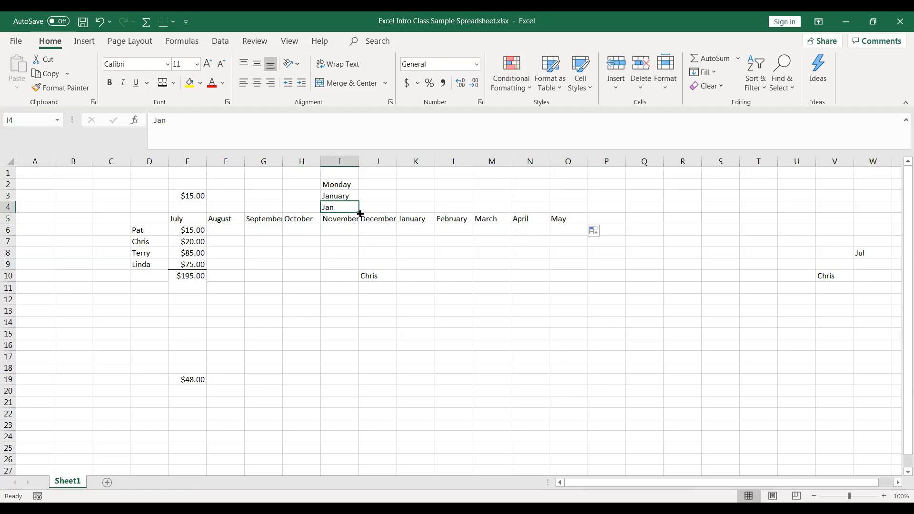
{"action": "left_click", "coordinate": [360, 213]}
{"action": "left_click_drag", "start_coordinate": [359, 214], "coordinate": [483, 208]}
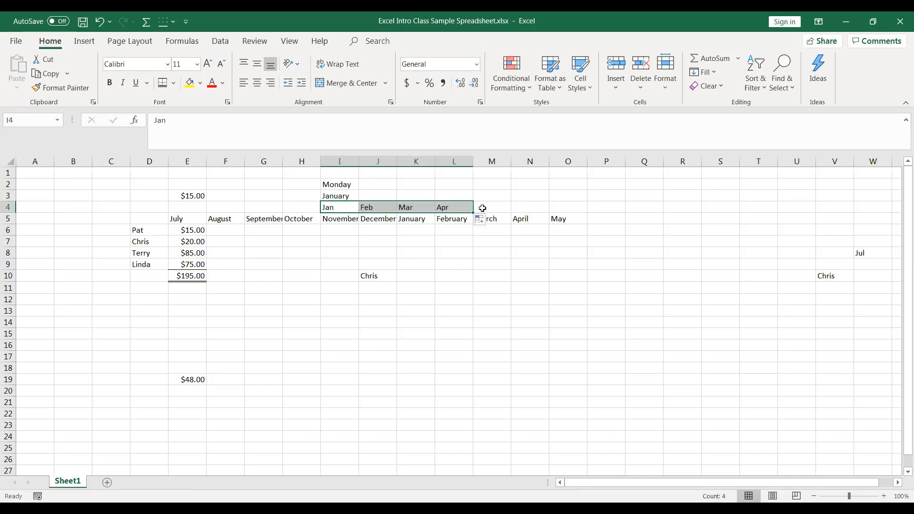
Step: AutoFill the weekdays from Monday in cell I2 across to Sunday in cell O2
{"action": "left_click", "coordinate": [348, 185]}
{"action": "left_click_drag", "start_coordinate": [360, 191], "coordinate": [578, 182]}
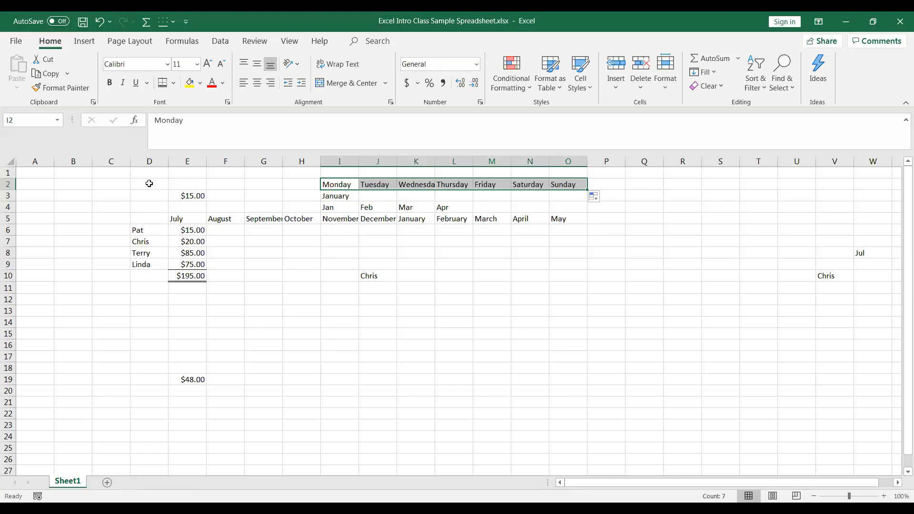
{"action": "left_click", "coordinate": [342, 185]}
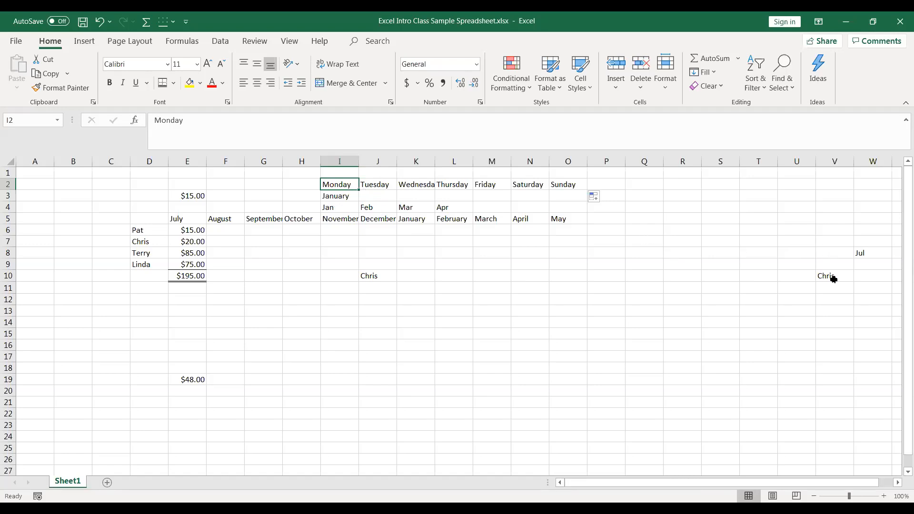
Step: Clear rows 2 to 4 through column O by filling the blank cells D2:D4 across them
{"action": "left_click", "coordinate": [142, 181]}
{"action": "left_click_drag", "start_coordinate": [142, 182], "coordinate": [145, 207]}
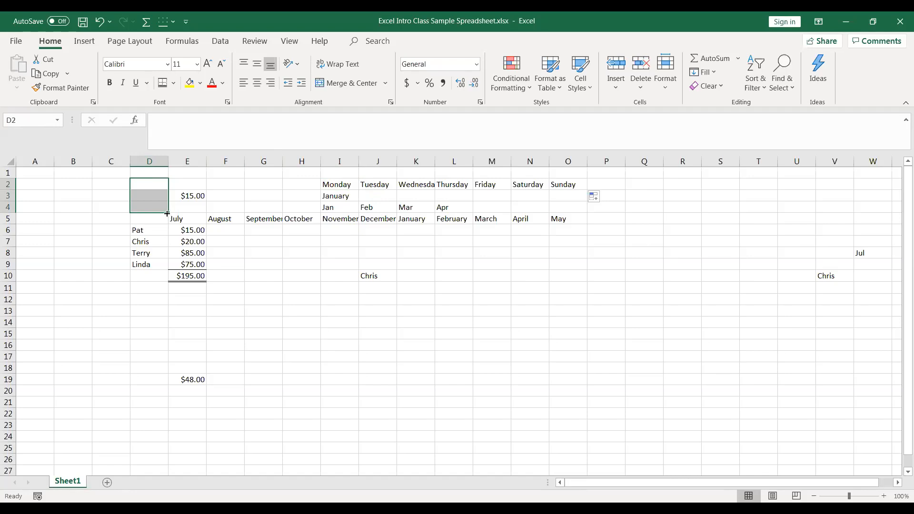
{"action": "left_click_drag", "start_coordinate": [169, 213], "coordinate": [576, 196]}
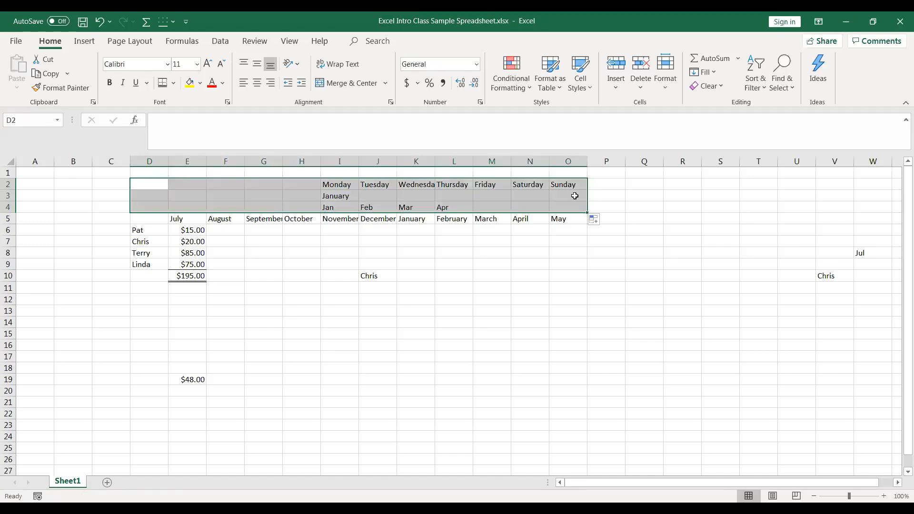
{"action": "left_click", "coordinate": [615, 304]}
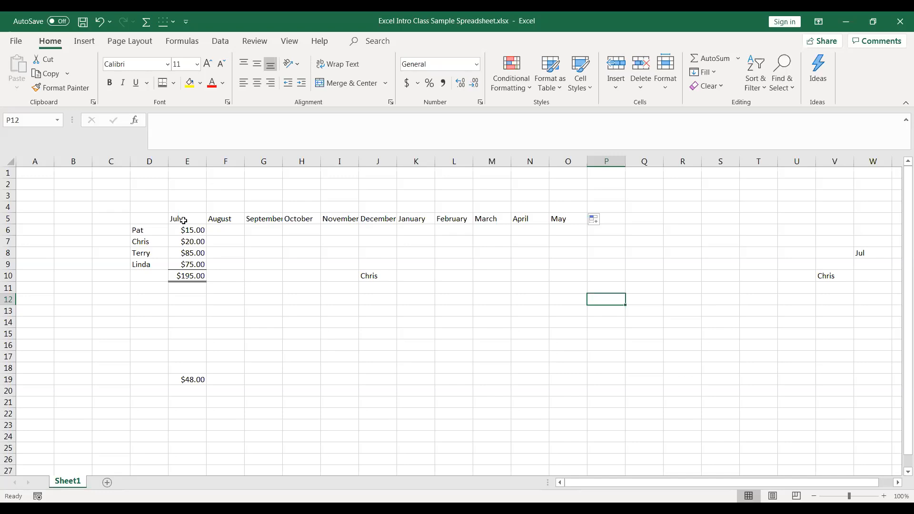
Step: Zoom the worksheet out to 50% and back in to 290%
{"action": "left_click", "coordinate": [184, 219]}
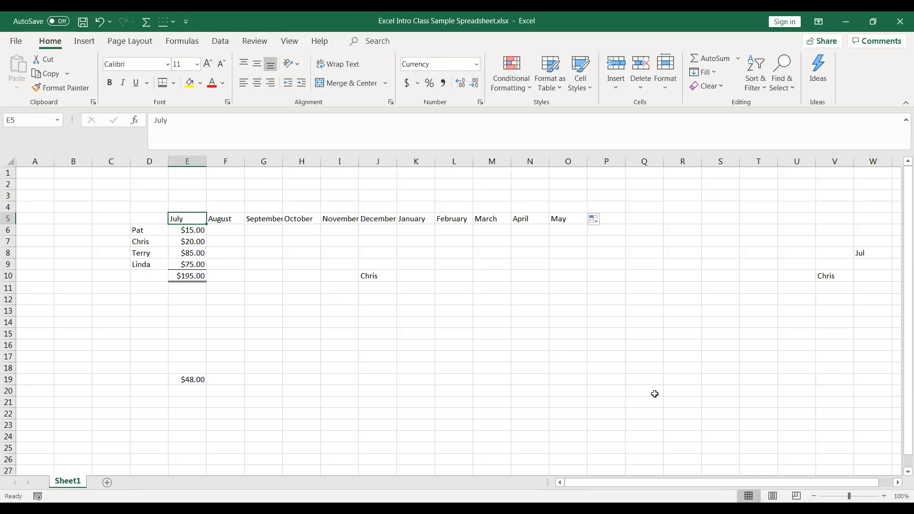
{"action": "left_click", "coordinate": [851, 496]}
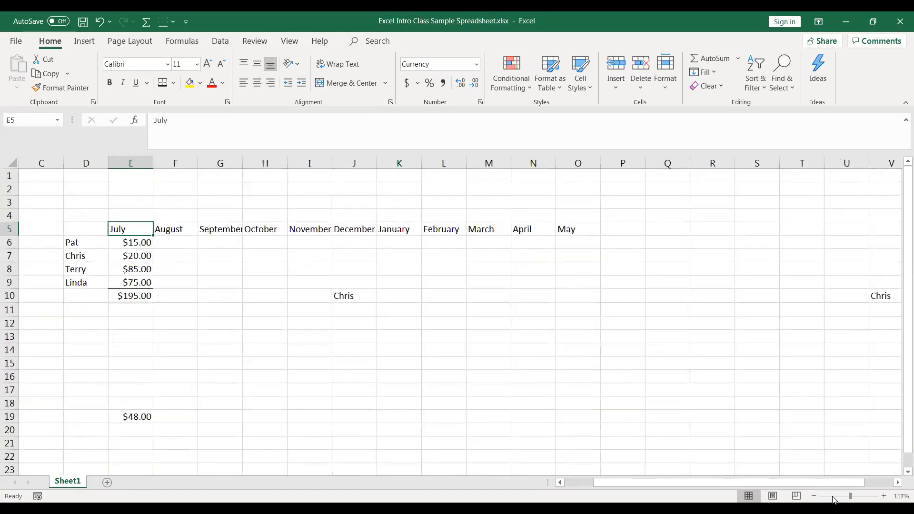
{"action": "scroll", "coordinate": [581, 413], "scroll_direction": "down", "scroll_amount": 5}
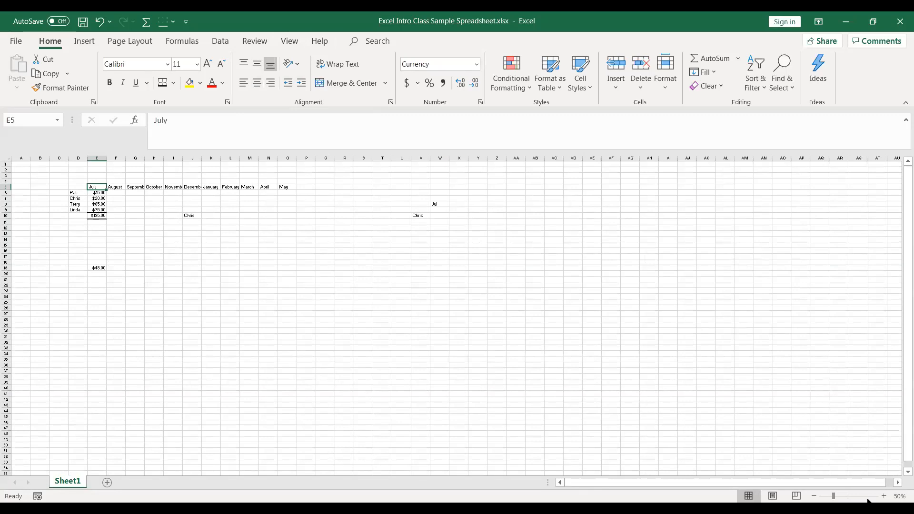
{"action": "left_click", "coordinate": [868, 496]}
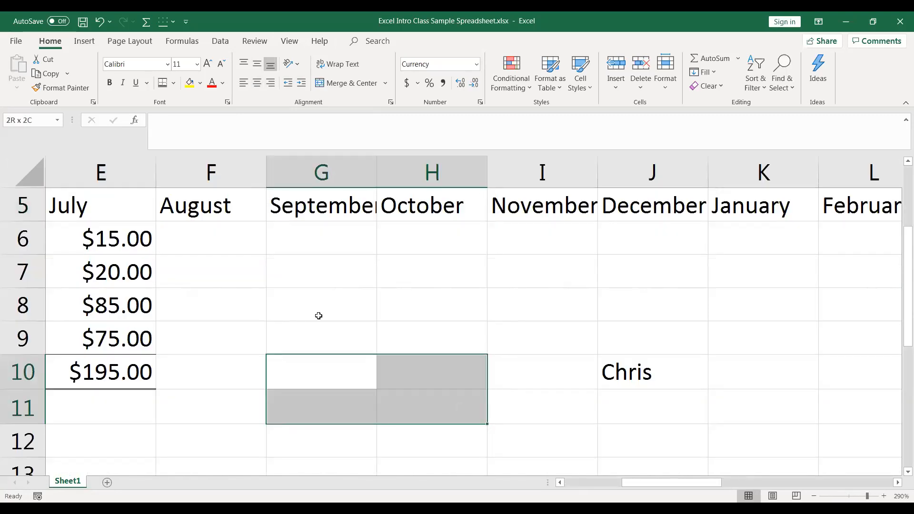
Step: Bring the name labels in column D back into view and select the July heading in cell E5
{"action": "left_click", "coordinate": [129, 329]}
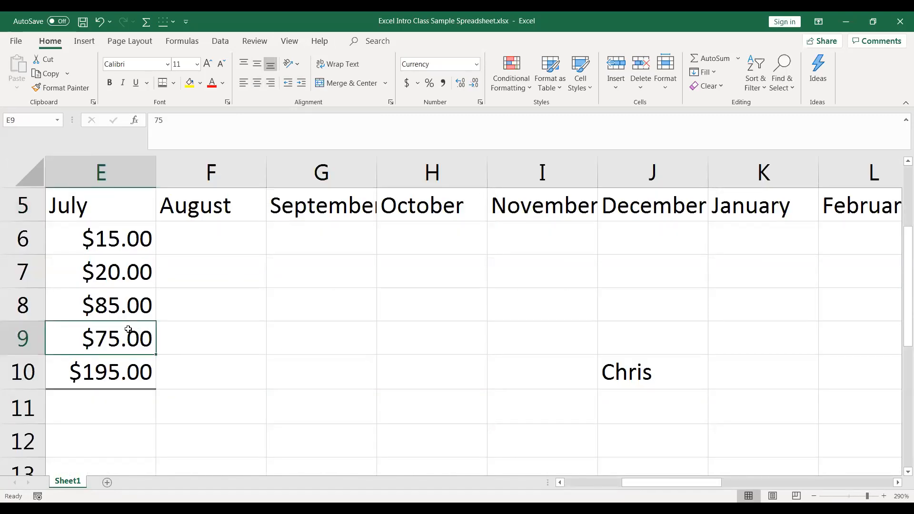
{"action": "key", "text": "Left"}
{"action": "key", "text": "Left"}
{"action": "key", "text": "Left"}
{"action": "key", "text": "Up"}
{"action": "key", "text": "Up"}
{"action": "key", "text": "Up"}
{"action": "key", "text": "Up"}
{"action": "key", "text": "Up"}
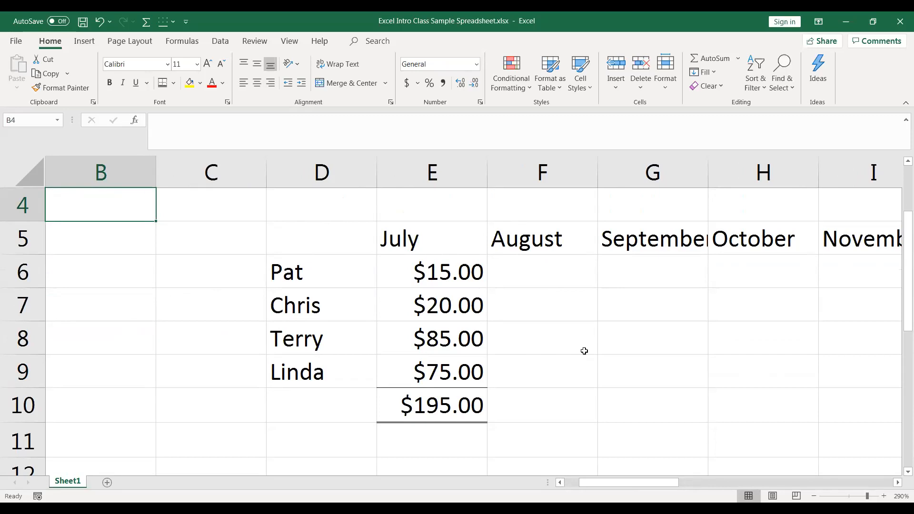
{"action": "left_click", "coordinate": [432, 244]}
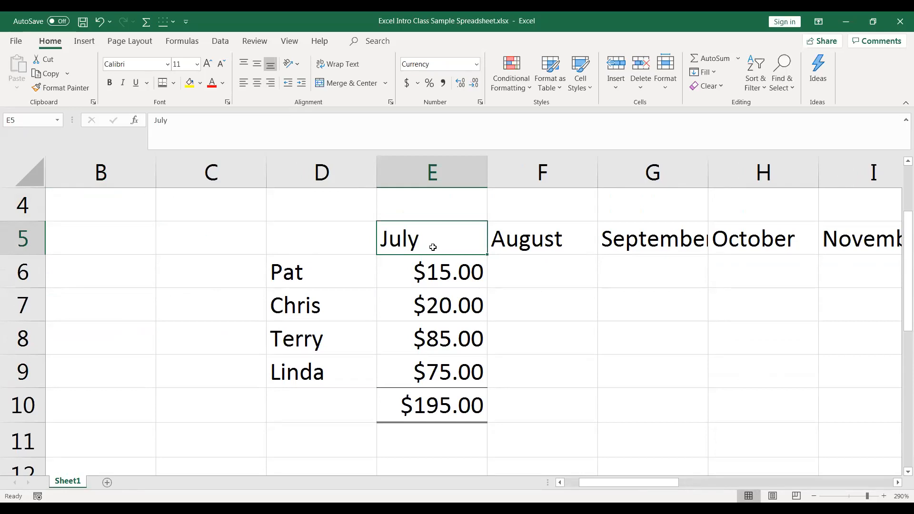
Step: Try centre and left alignment on the July heading in cell E5, finishing with right alignment
{"action": "left_click", "coordinate": [259, 86]}
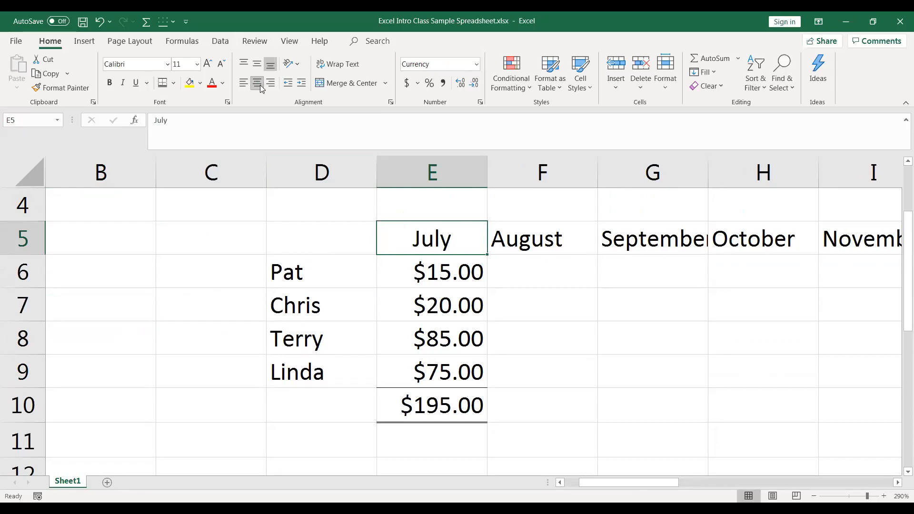
{"action": "left_click", "coordinate": [242, 84]}
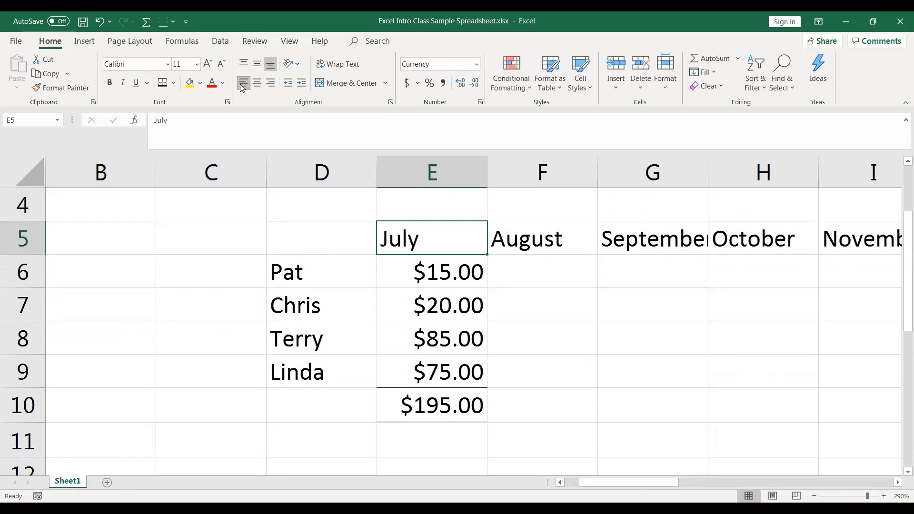
{"action": "left_click", "coordinate": [269, 88]}
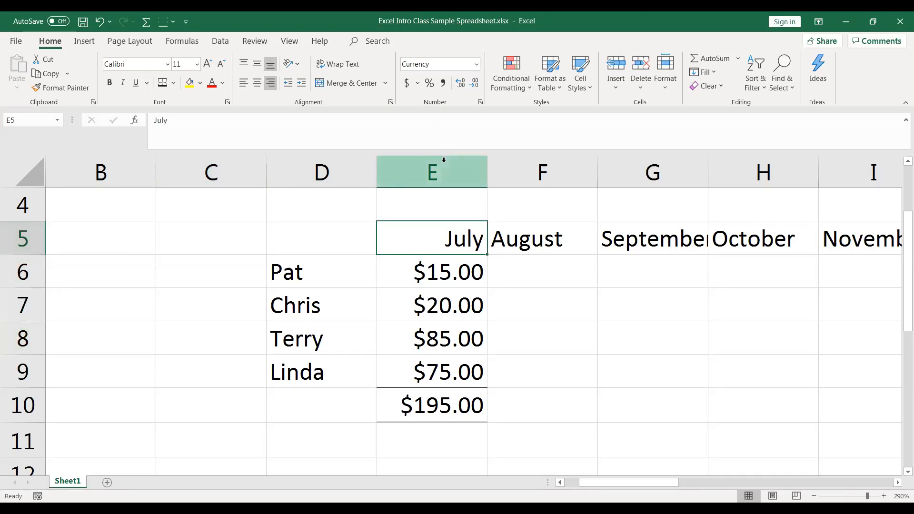
Step: Narrow column G, and AutoFit its width to the September heading
{"action": "left_click", "coordinate": [444, 176]}
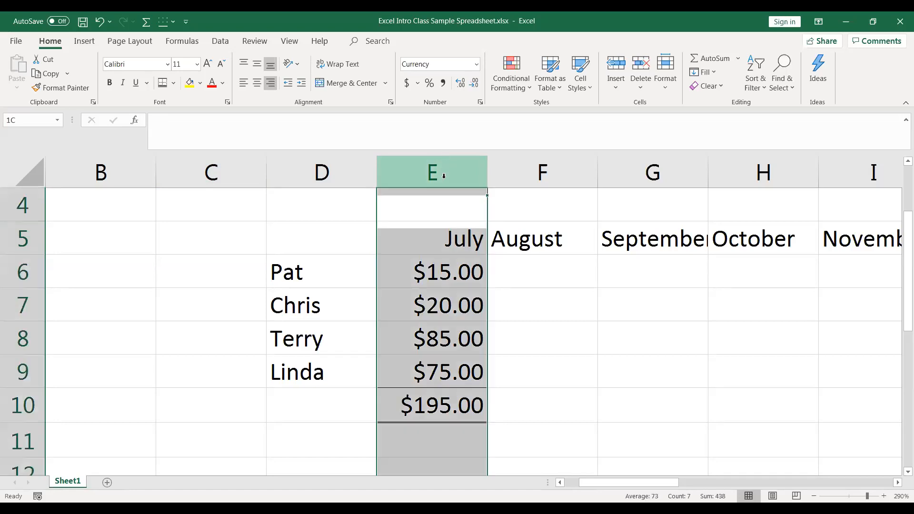
{"action": "left_click", "coordinate": [550, 180]}
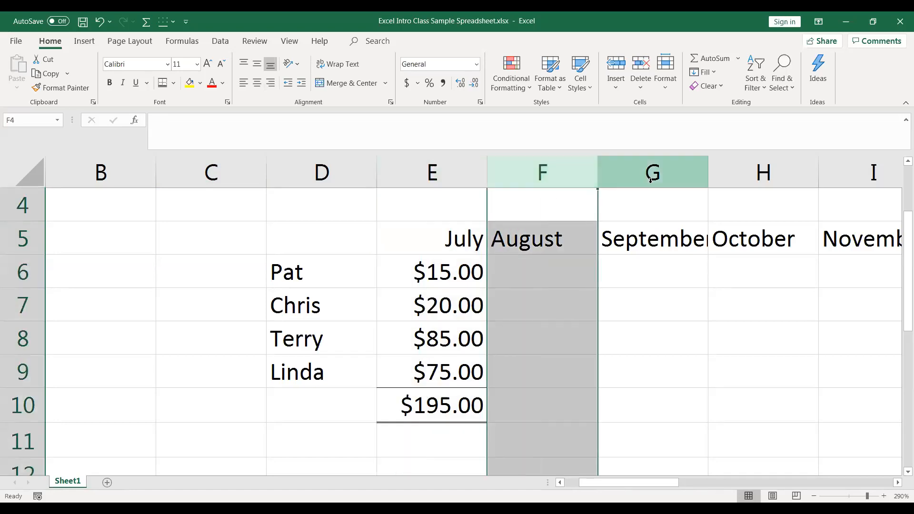
{"action": "left_click", "coordinate": [648, 174]}
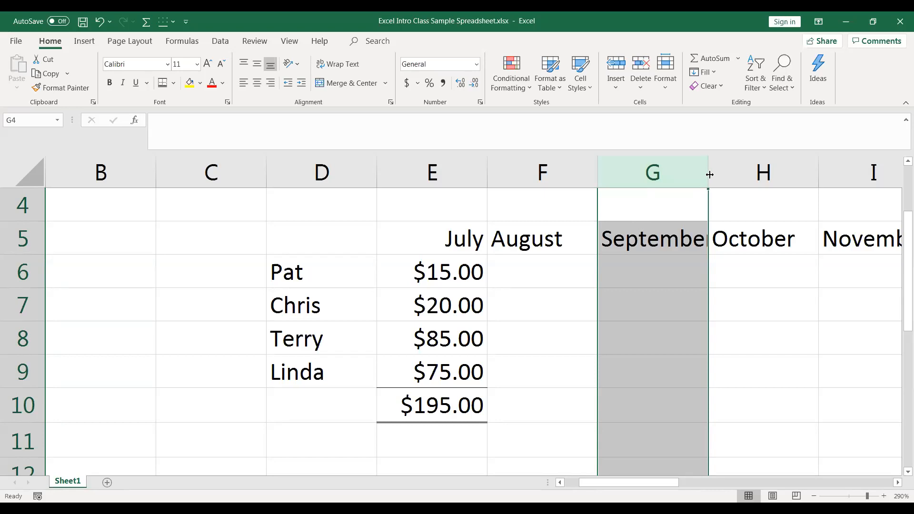
{"action": "left_click_drag", "start_coordinate": [709, 175], "coordinate": [683, 176]}
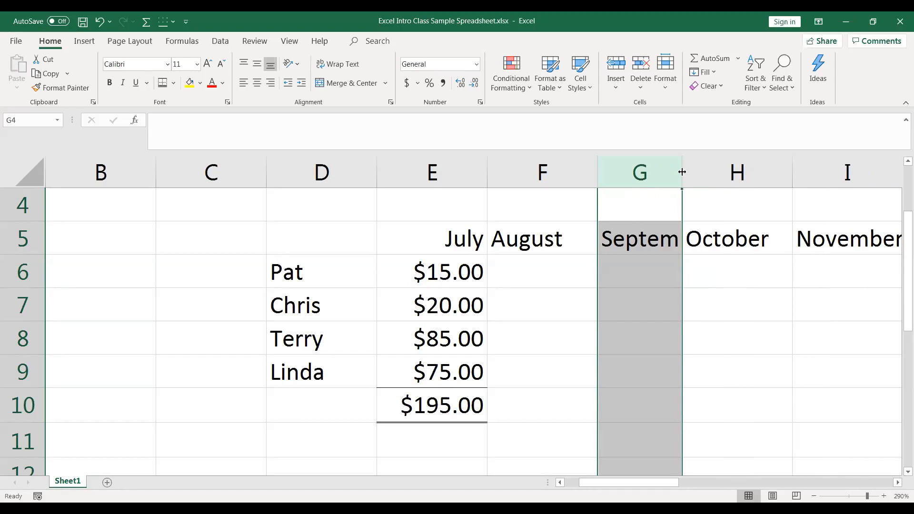
{"action": "double_click", "coordinate": [683, 171]}
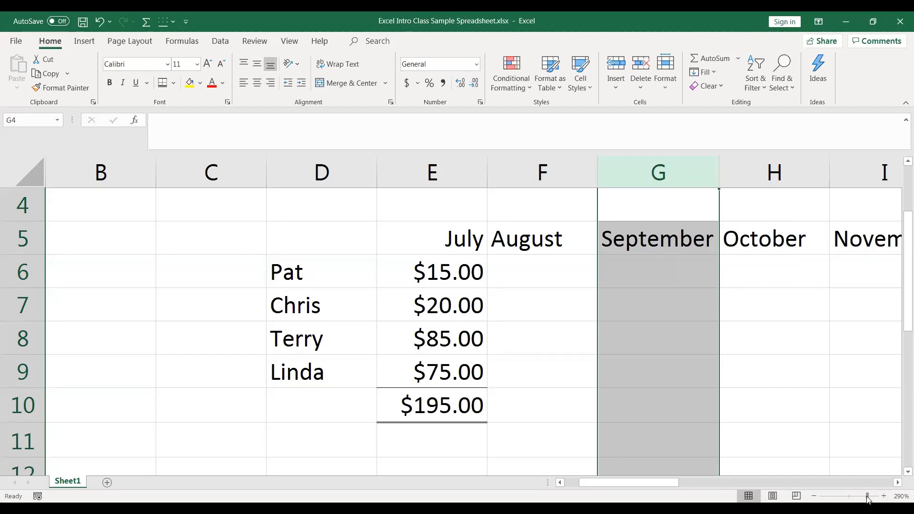
Step: Add a second worksheet to the workbook, look back at Sheet1 and return to Sheet2
{"action": "left_click_drag", "start_coordinate": [864, 496], "coordinate": [857, 498]}
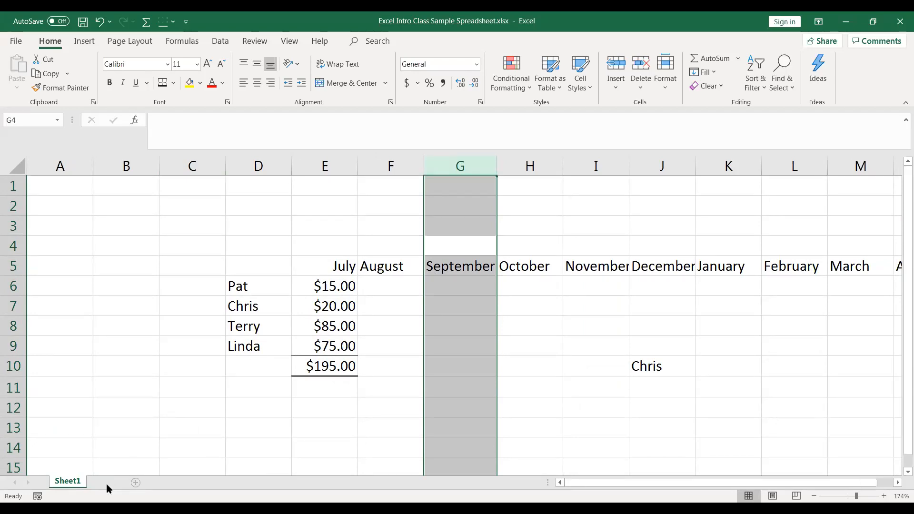
{"action": "left_click", "coordinate": [108, 484]}
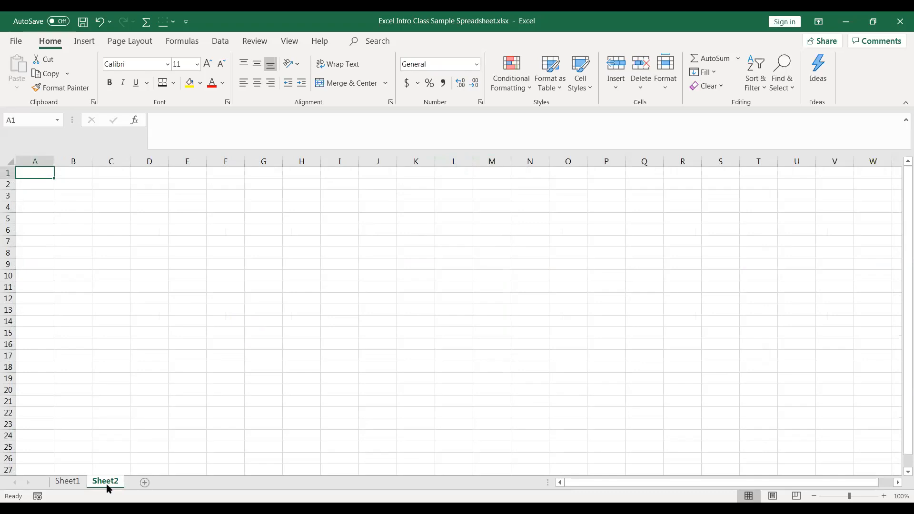
{"action": "left_click", "coordinate": [68, 482]}
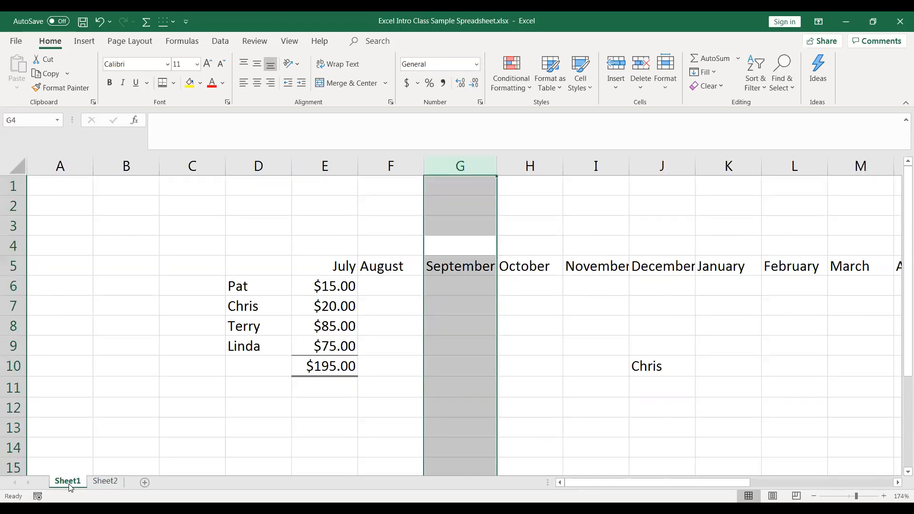
{"action": "left_click", "coordinate": [112, 481]}
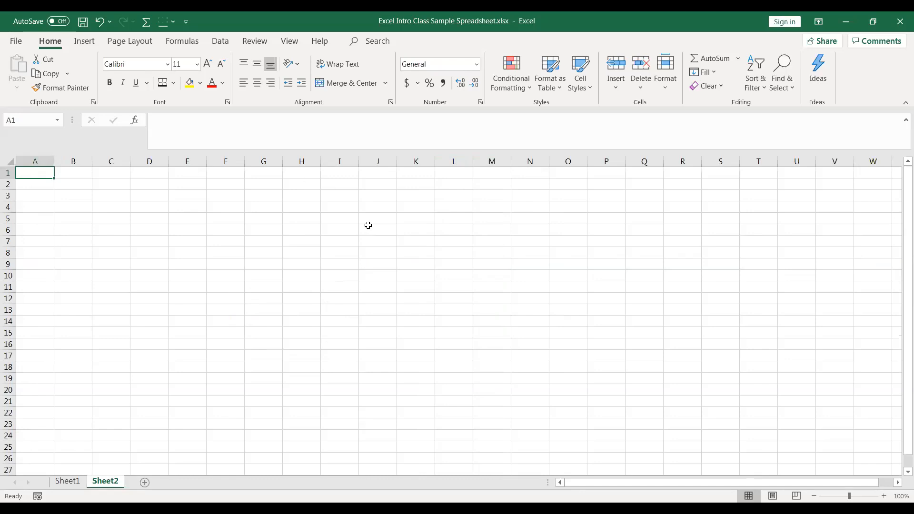
Step: Enter a list of five first names down cells C3 to C7 on Sheet2
{"action": "left_click_drag", "start_coordinate": [851, 498], "coordinate": [856, 499]}
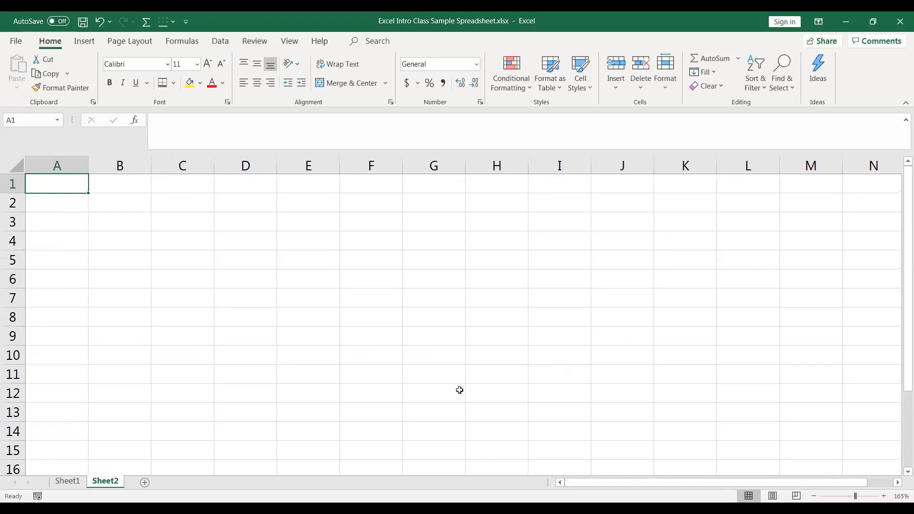
{"action": "left_click", "coordinate": [201, 223]}
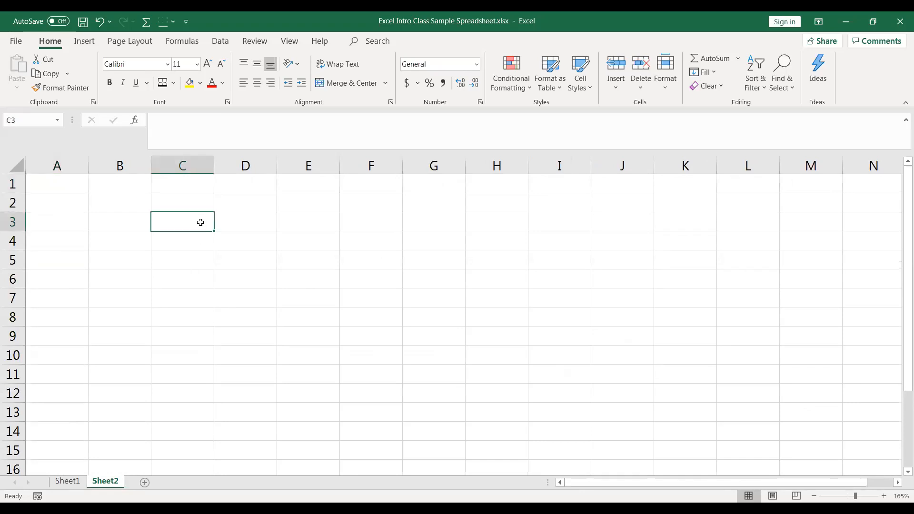
{"action": "type", "text": "Patrick"}
{"action": "key", "text": "Return"}
{"action": "type", "text": "Sam"}
{"action": "key", "text": "Return"}
{"action": "type", "text": "Jim"}
{"action": "key", "text": "Return"}
{"action": "type", "text": "Sarah"}
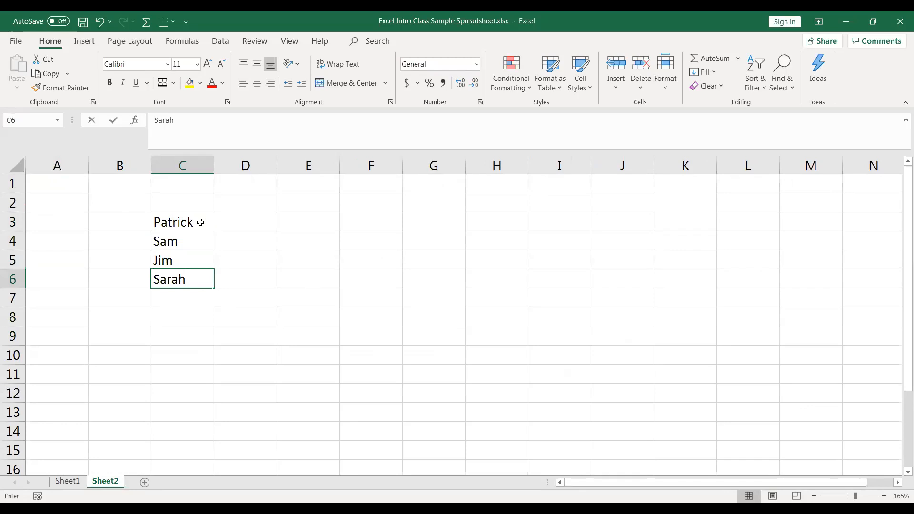
{"action": "key", "text": "Return"}
{"action": "type", "text": "Elizabeth"}
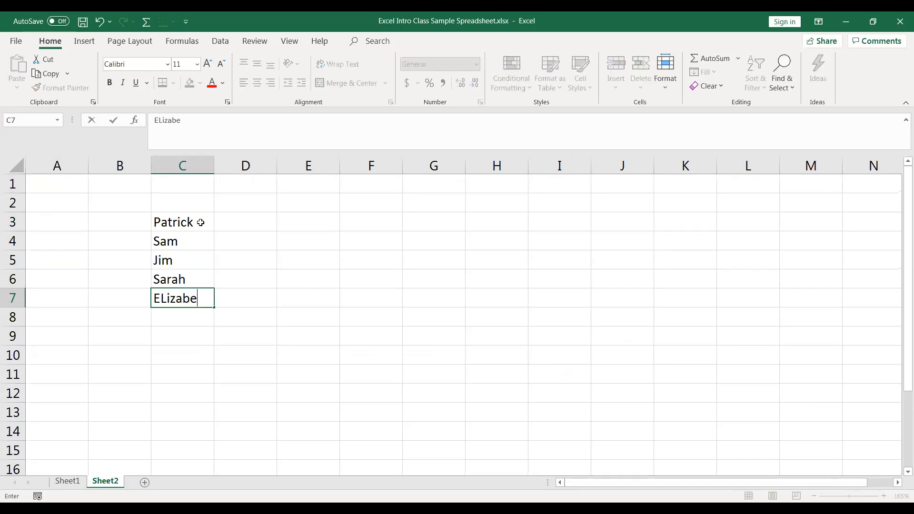
{"action": "key", "text": "Return"}
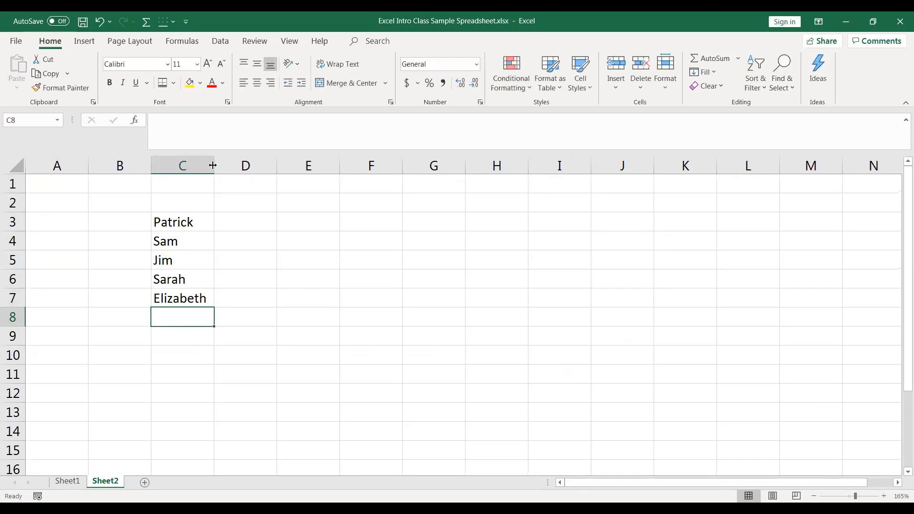
Step: Narrow column C to about half its width and inspect the name cells C4 to C7
{"action": "left_click_drag", "start_coordinate": [213, 165], "coordinate": [184, 168]}
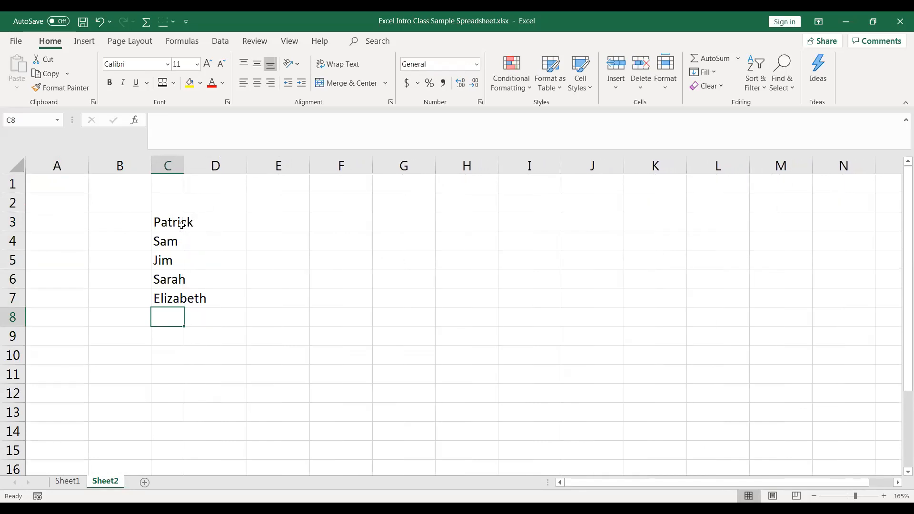
{"action": "left_click", "coordinate": [173, 239]}
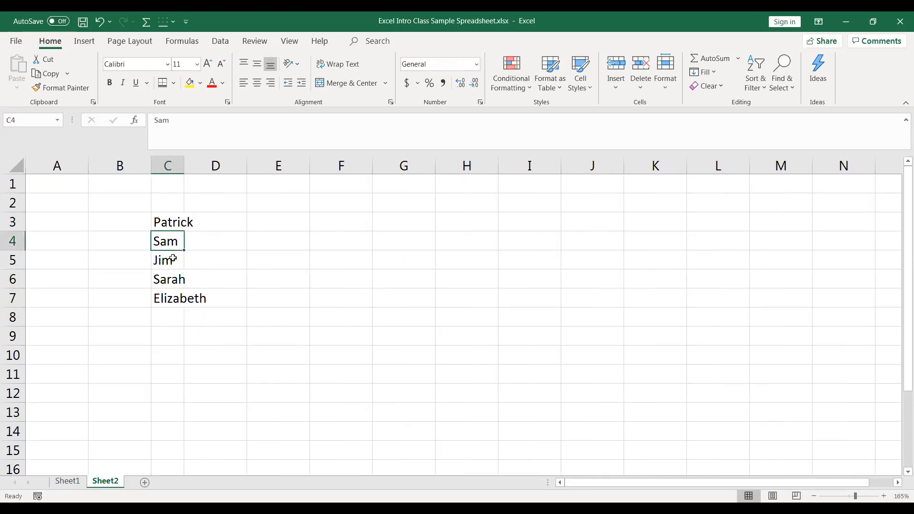
{"action": "left_click", "coordinate": [173, 261]}
{"action": "left_click", "coordinate": [171, 282]}
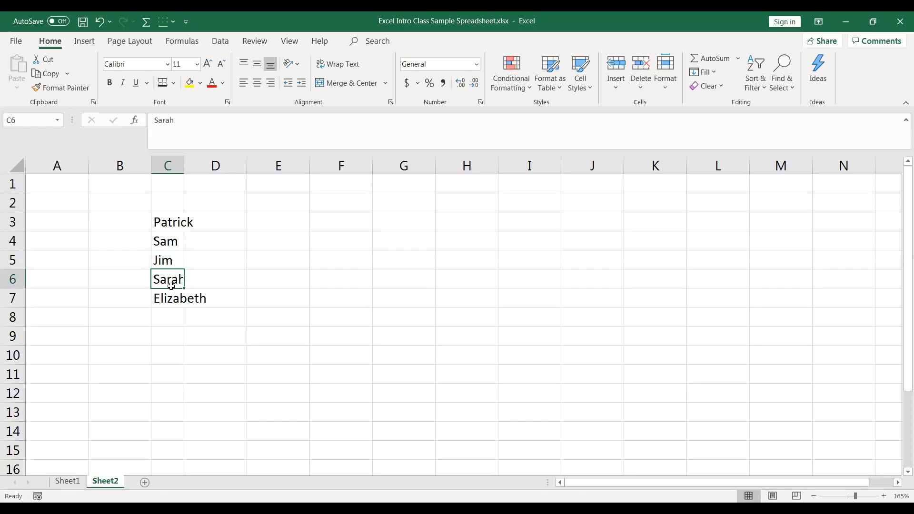
{"action": "left_click", "coordinate": [171, 299]}
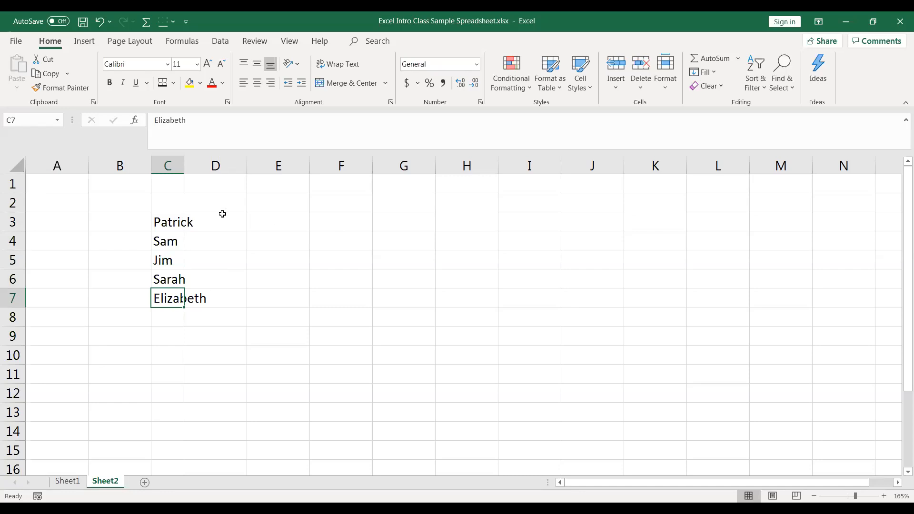
Step: Enter the month heading Jan in cell D2 above the amounts column
{"action": "left_click", "coordinate": [209, 203]}
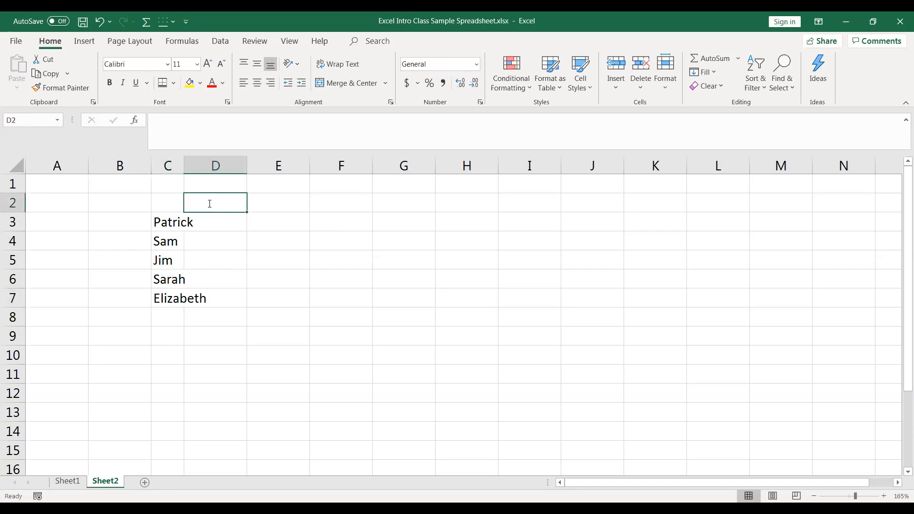
{"action": "type", "text": "Janu"}
{"action": "key", "text": "BackSpace"}
{"action": "key", "text": "Tab"}
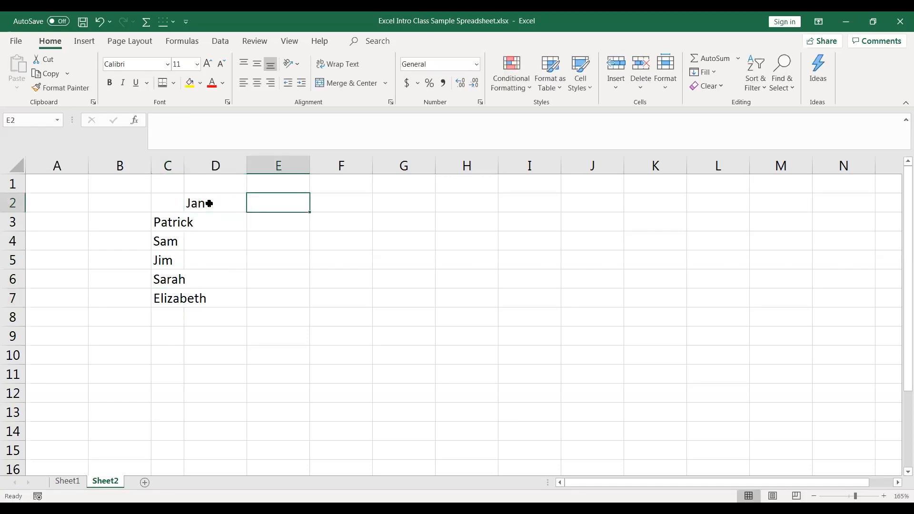
Step: Widen column C so that the longest name fits inside its cell
{"action": "left_click", "coordinate": [211, 223]}
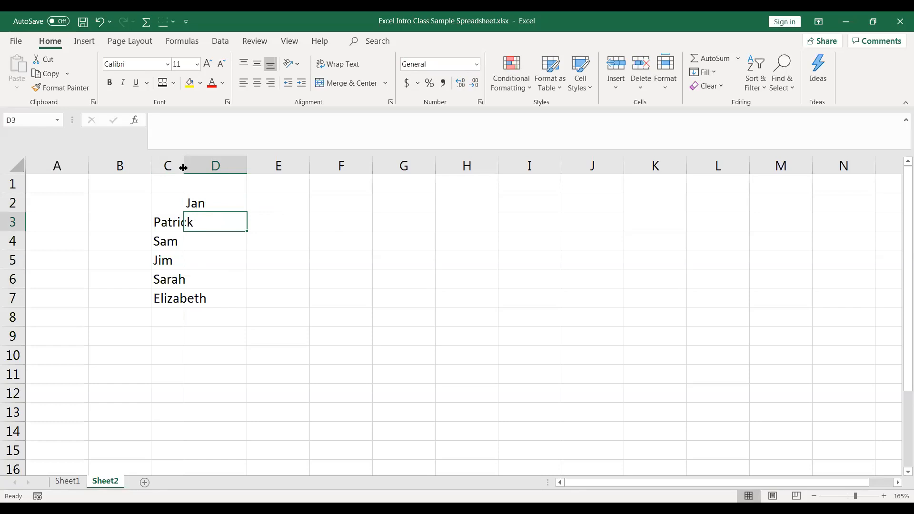
{"action": "left_click_drag", "start_coordinate": [183, 168], "coordinate": [208, 170]}
{"action": "left_click_drag", "start_coordinate": [211, 171], "coordinate": [212, 171]}
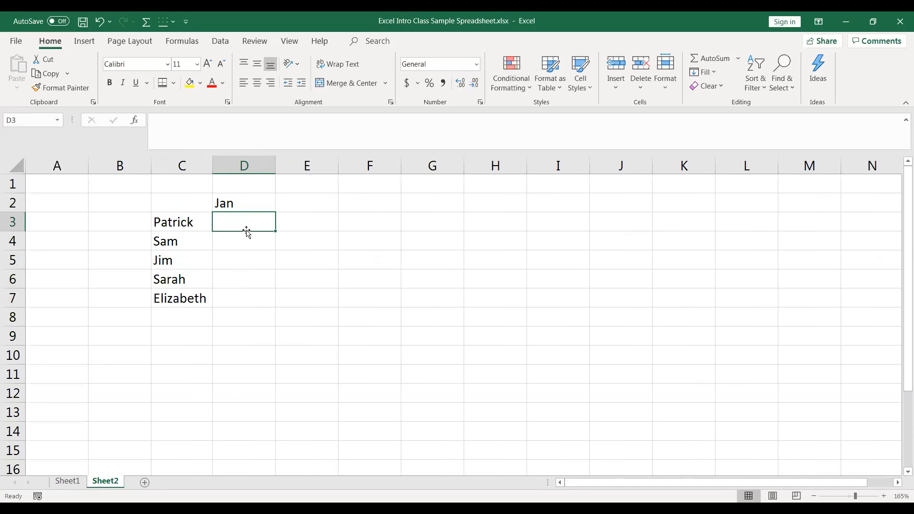
Step: Enter the January amounts 20000, 25000, 54000, 65510 and 75214 down cells D3 to D7
{"action": "type", "text": "20000"}
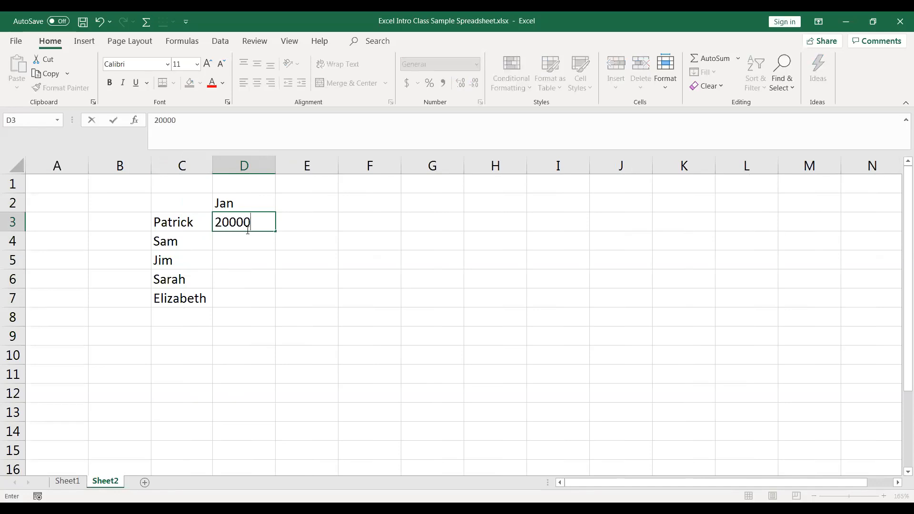
{"action": "key", "text": "Return"}
{"action": "type", "text": "25000"}
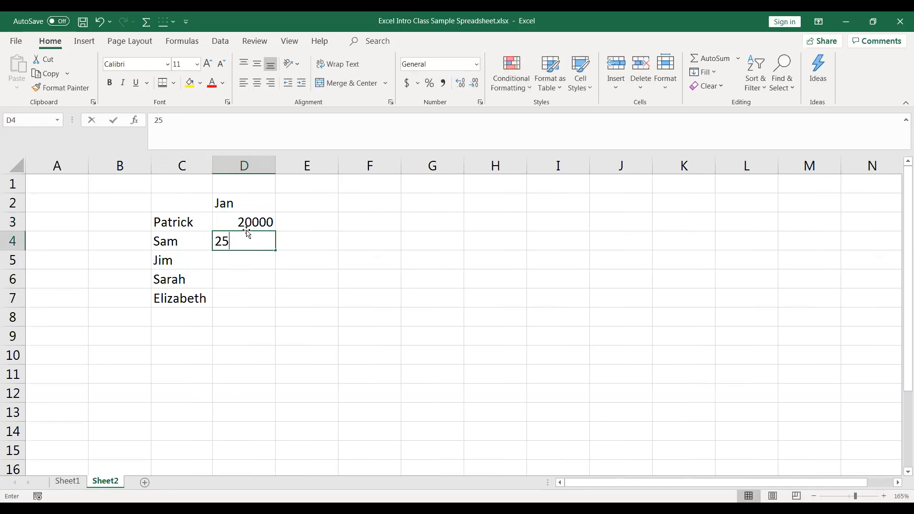
{"action": "key", "text": "Return"}
{"action": "type", "text": "54000"}
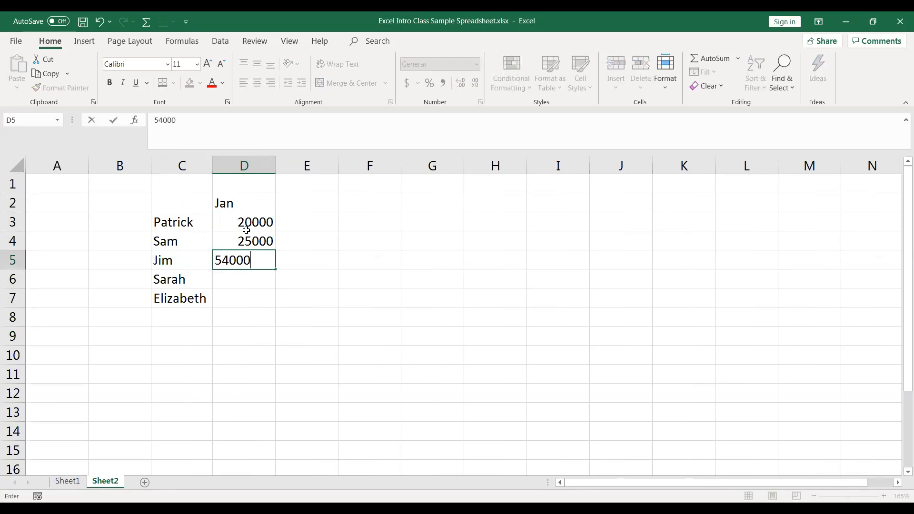
{"action": "key", "text": "Return"}
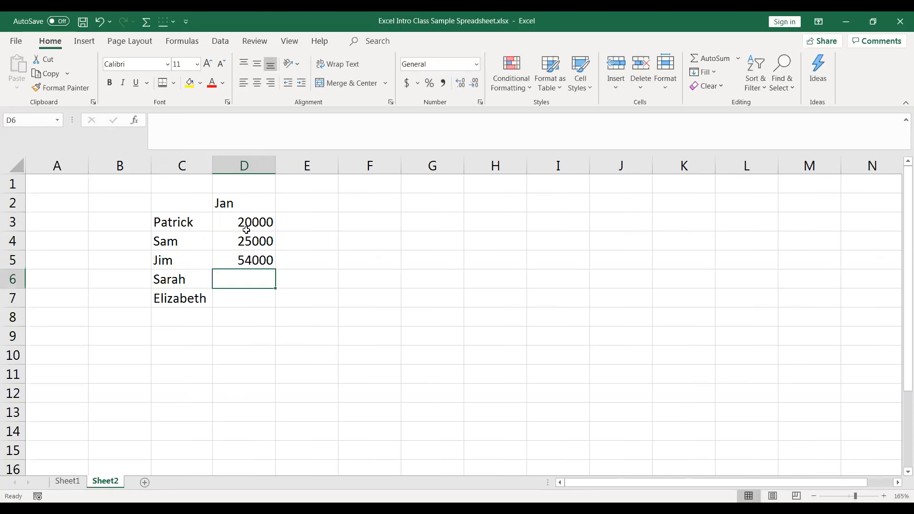
{"action": "type", "text": "65510"}
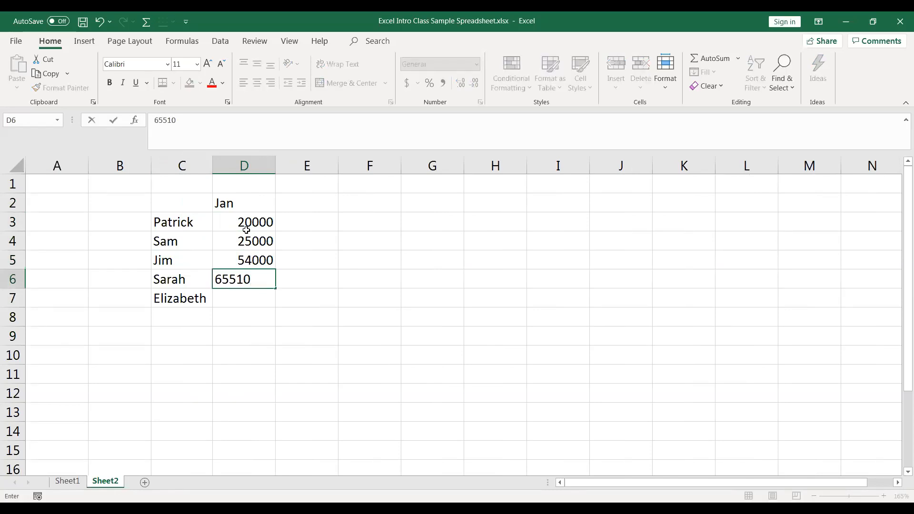
{"action": "key", "text": "Return"}
{"action": "type", "text": "75214"}
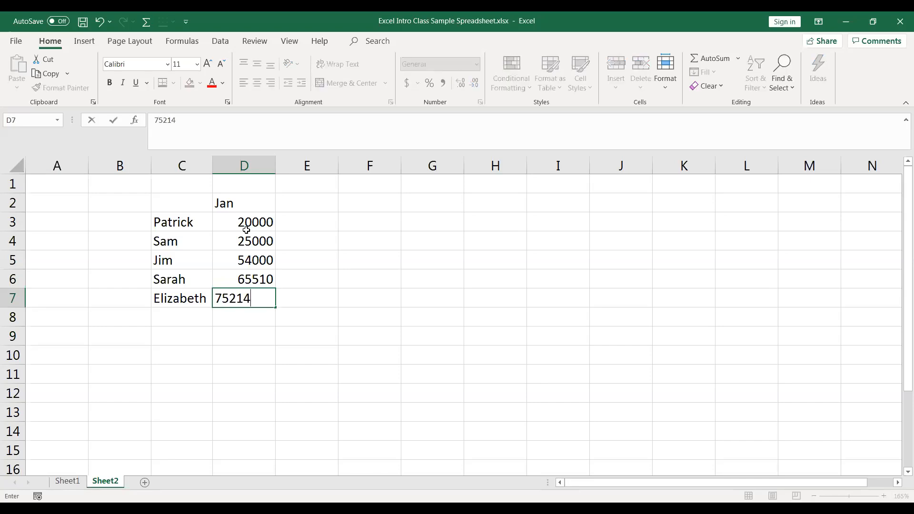
{"action": "key", "text": "Return"}
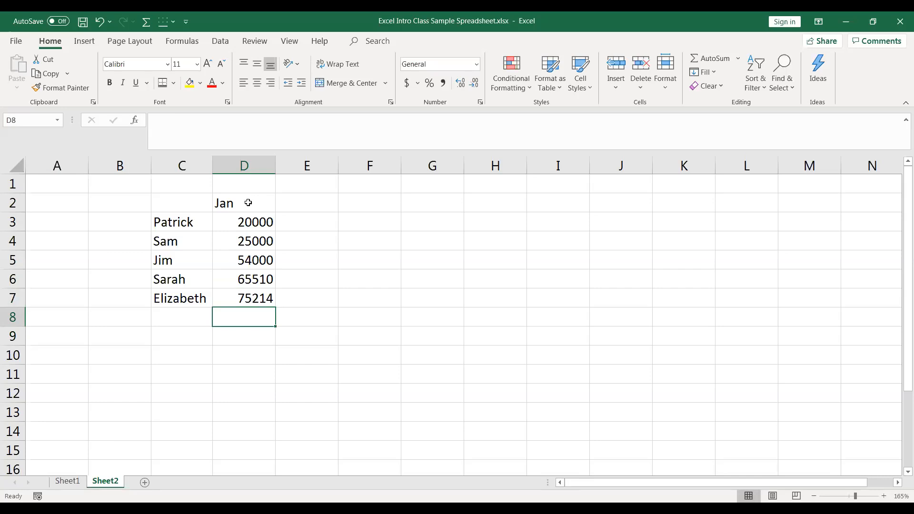
Step: Centre the Jan heading in cell D2 and select the empty cell D8 below the amounts
{"action": "left_click", "coordinate": [248, 203]}
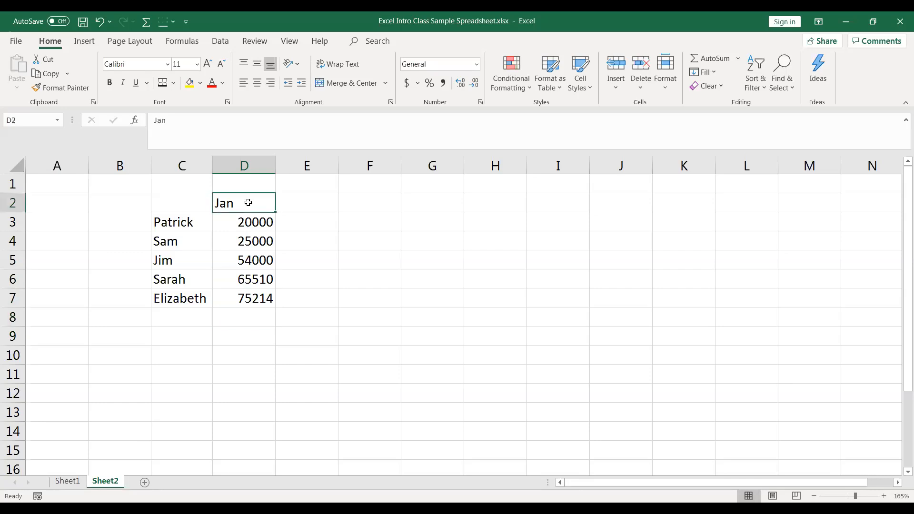
{"action": "left_click", "coordinate": [256, 85]}
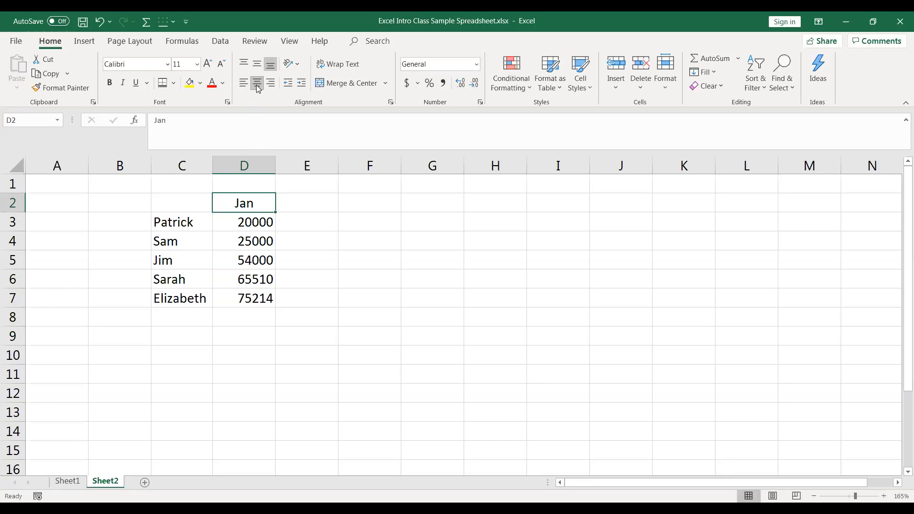
{"action": "left_click", "coordinate": [249, 317]}
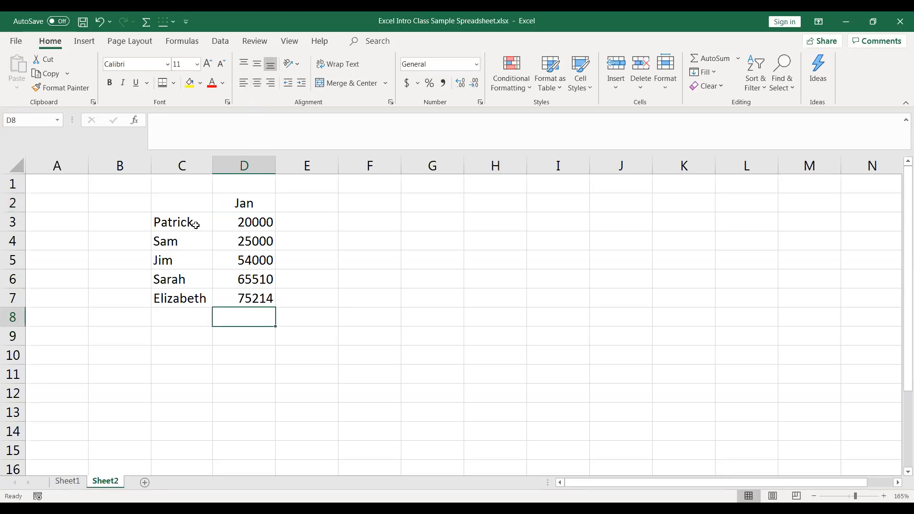
Step: Apply All Borders to the names and January amounts in cells C3 to D7
{"action": "left_click_drag", "start_coordinate": [195, 225], "coordinate": [246, 298]}
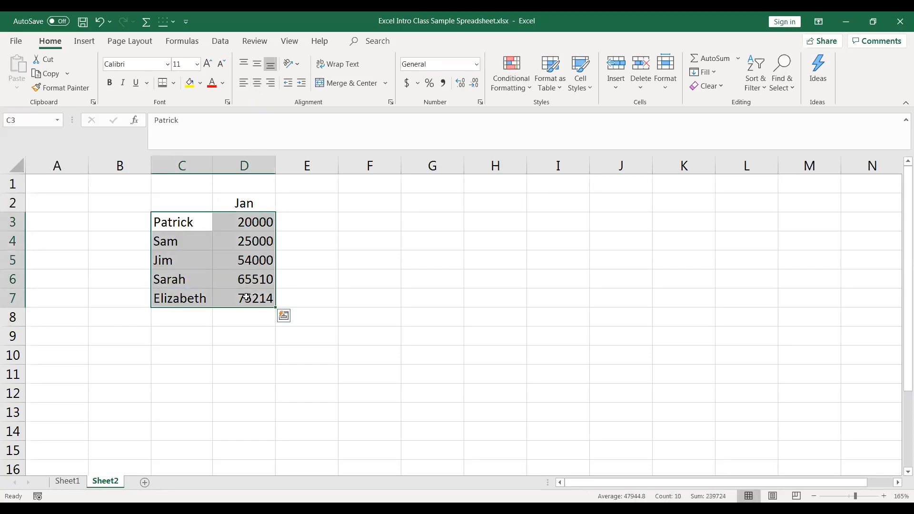
{"action": "left_click", "coordinate": [408, 272]}
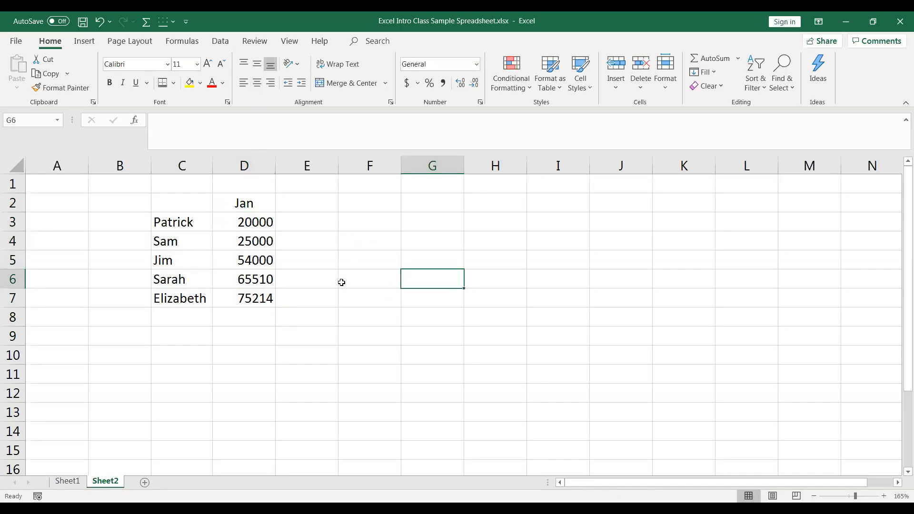
{"action": "left_click", "coordinate": [188, 231]}
{"action": "left_click_drag", "start_coordinate": [189, 231], "coordinate": [227, 298]}
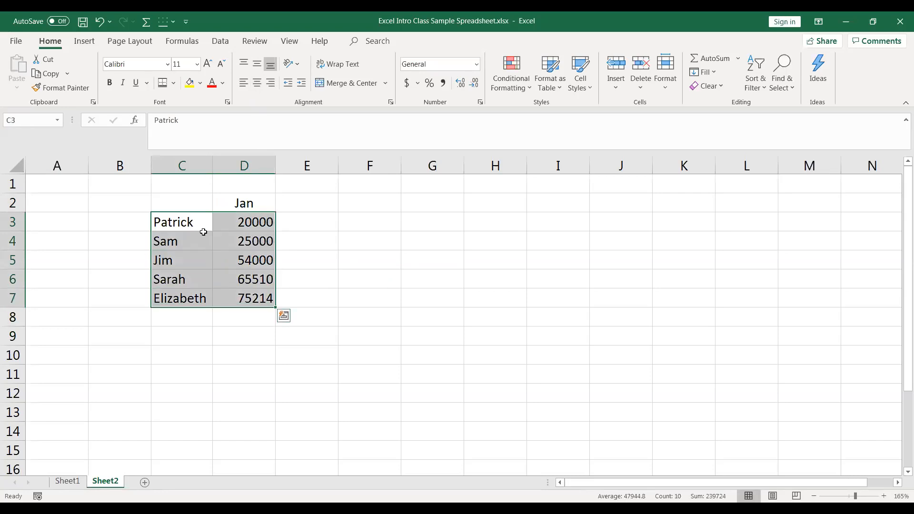
{"action": "left_click", "coordinate": [174, 84]}
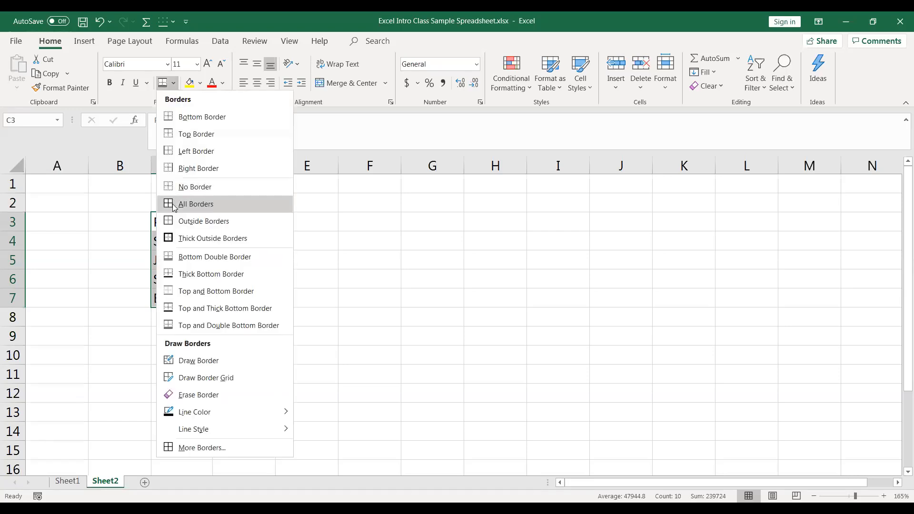
{"action": "left_click", "coordinate": [172, 205]}
{"action": "left_click", "coordinate": [415, 308]}
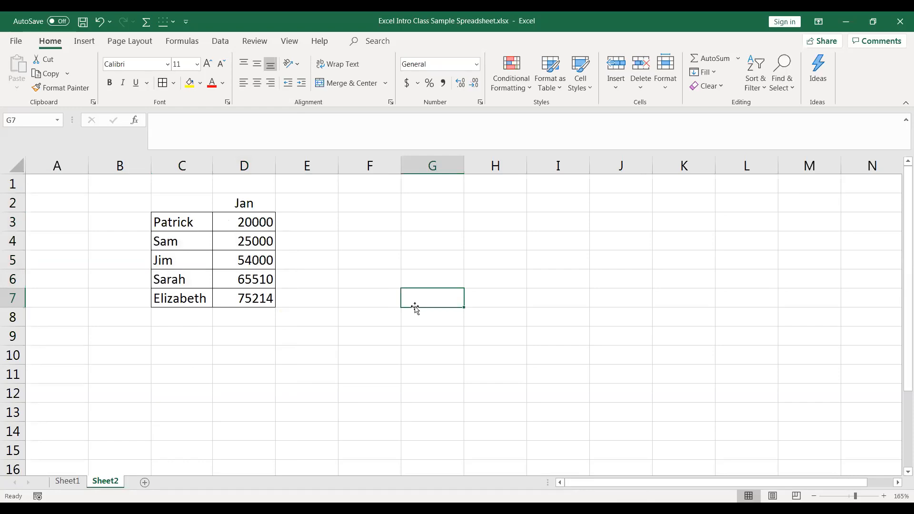
Step: Calculate the average of the January amounts D3 to D7 in cell D8 with the AVERAGE function
{"action": "left_click", "coordinate": [250, 320]}
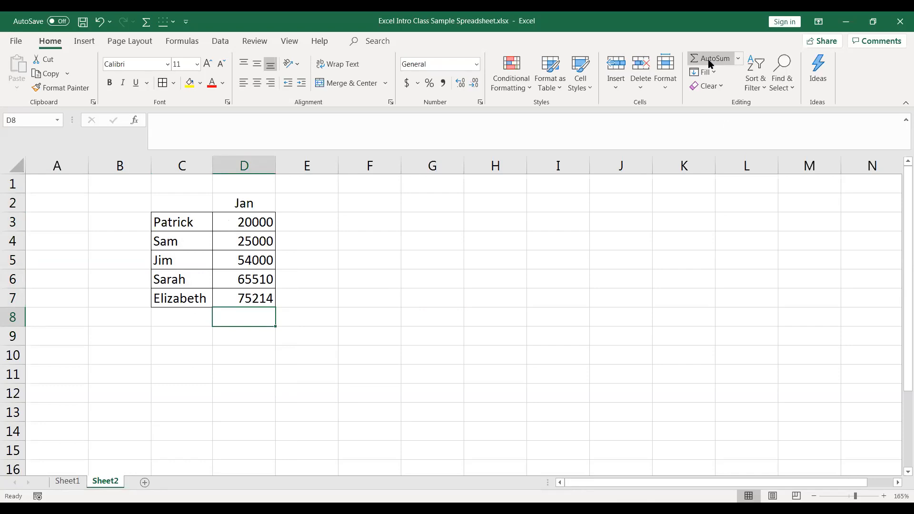
{"action": "left_click", "coordinate": [738, 65]}
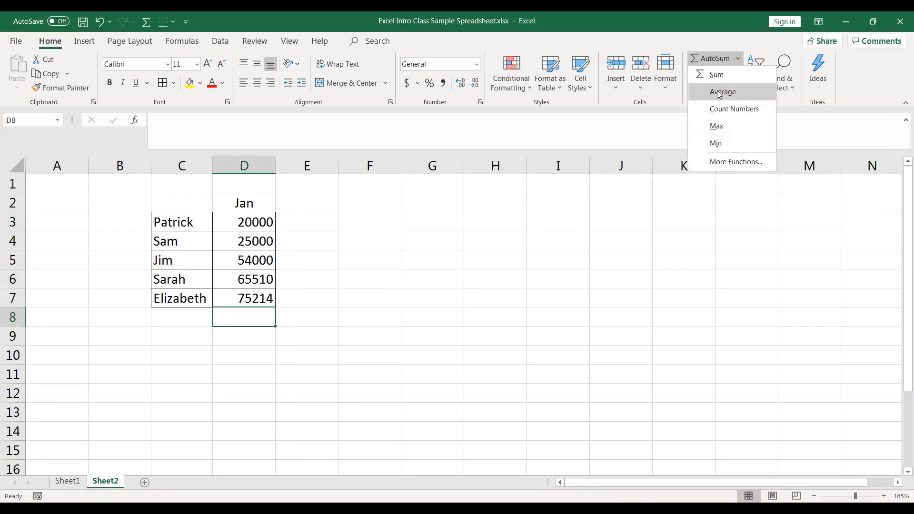
{"action": "left_click", "coordinate": [719, 92]}
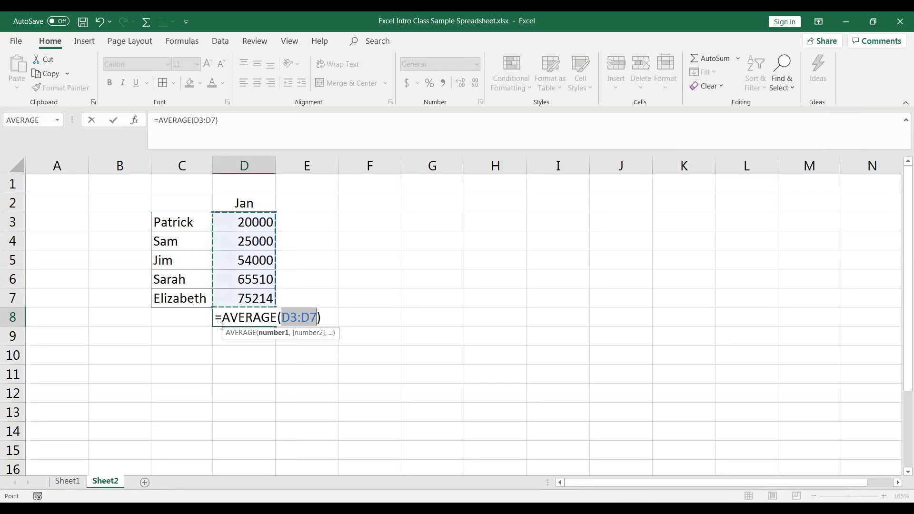
{"action": "key", "text": "Return"}
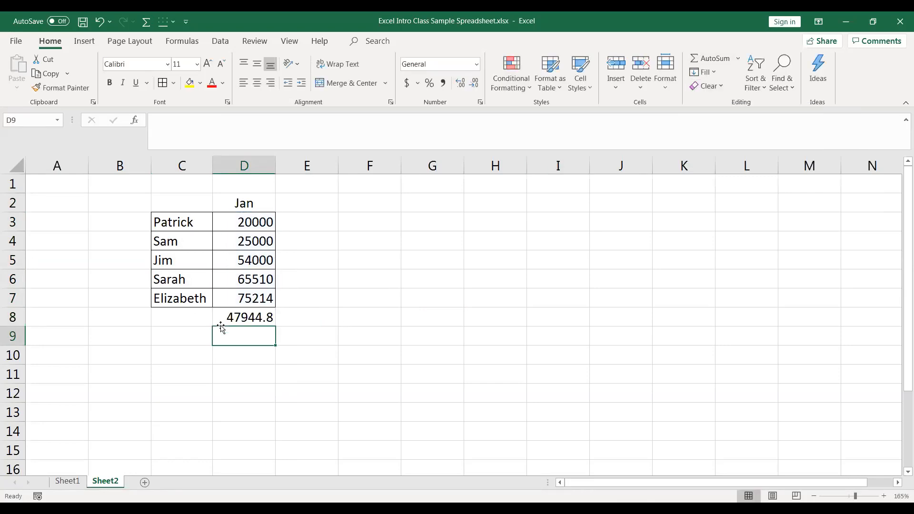
Step: Label the result row by entering Average: in cell C8
{"action": "left_click", "coordinate": [190, 320]}
{"action": "type", "text": "A"}
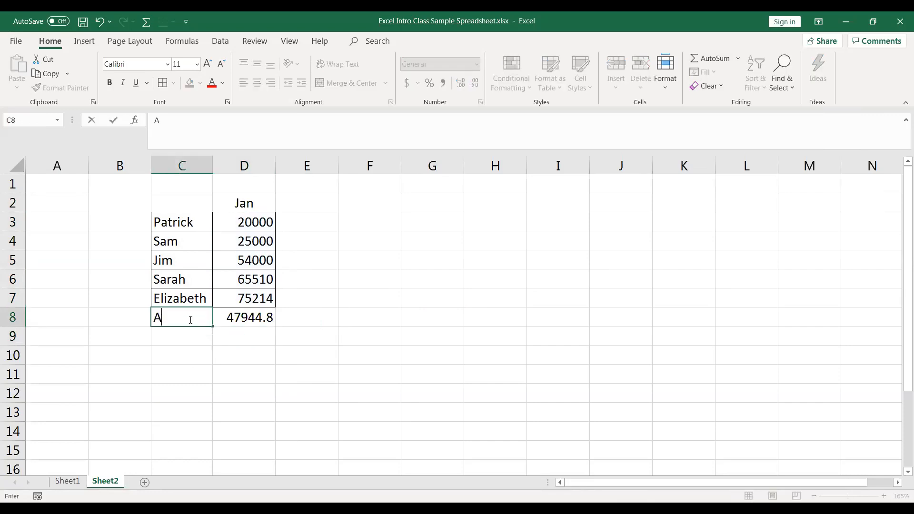
{"action": "type", "text": "verage:"}
{"action": "left_click", "coordinate": [363, 338]}
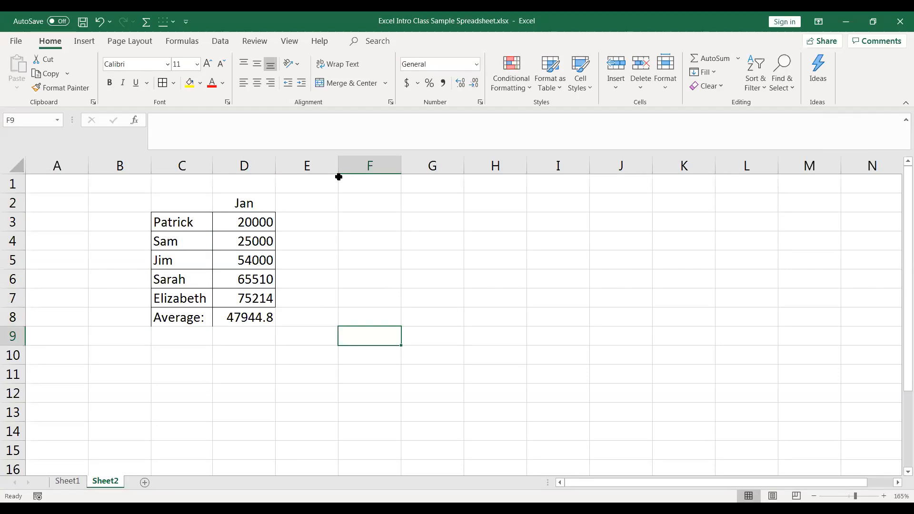
Step: Check the quick average, count and sum of the amounts in cells D3 to D5 without writing a formula
{"action": "left_click_drag", "start_coordinate": [244, 222], "coordinate": [247, 259]}
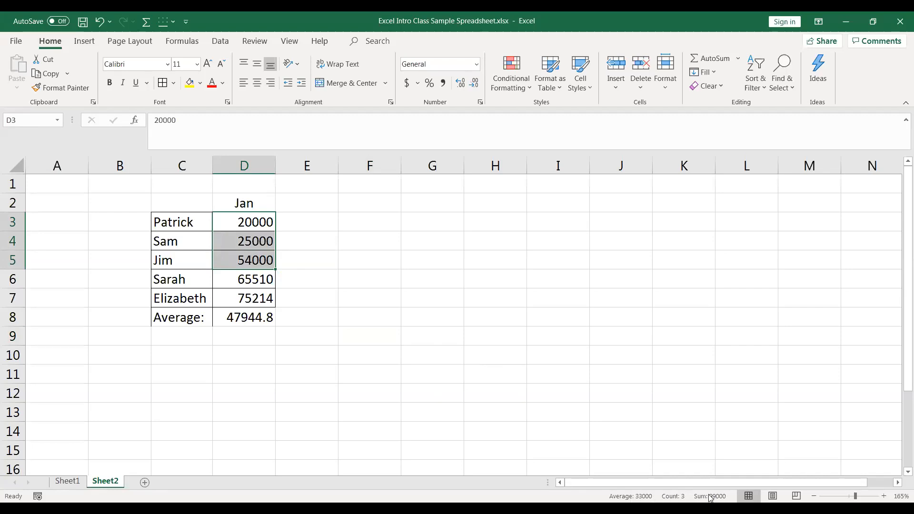
{"action": "left_click", "coordinate": [398, 306]}
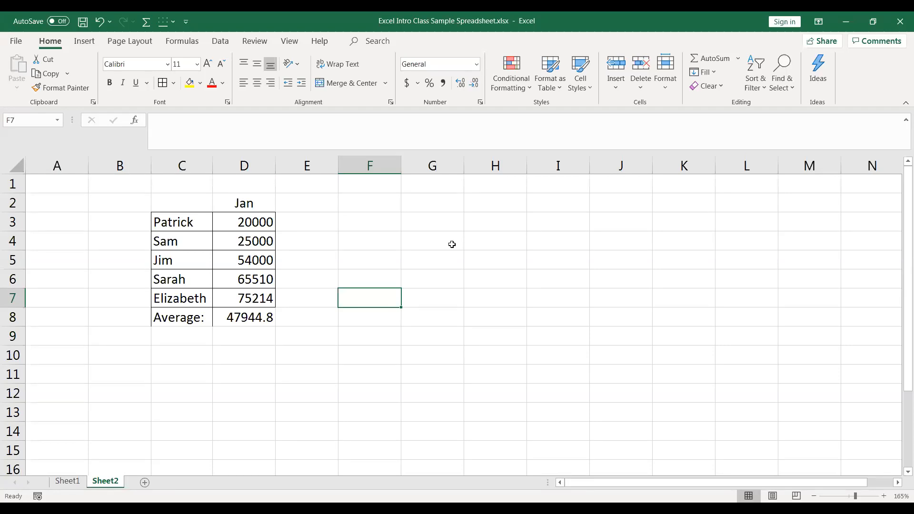
Step: Enter the text My favorite Books to share in cell G9
{"action": "left_click", "coordinate": [424, 336]}
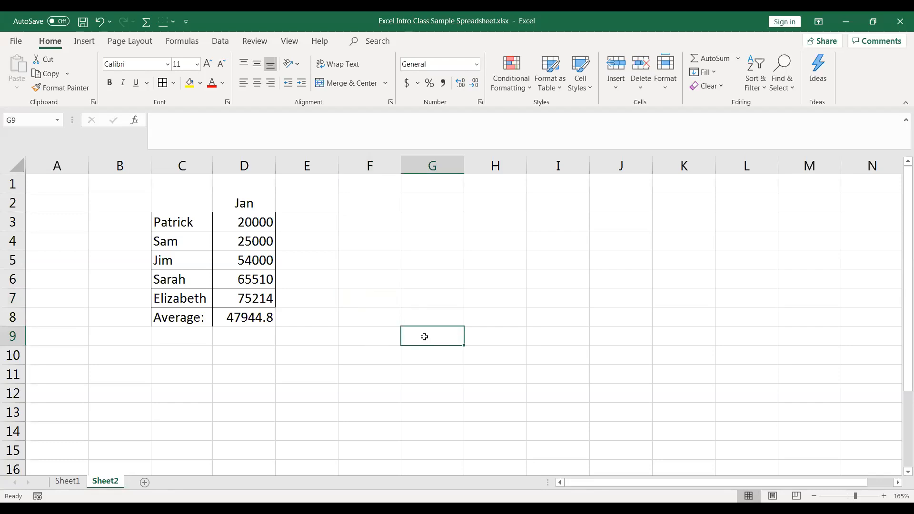
{"action": "type", "text": "My"}
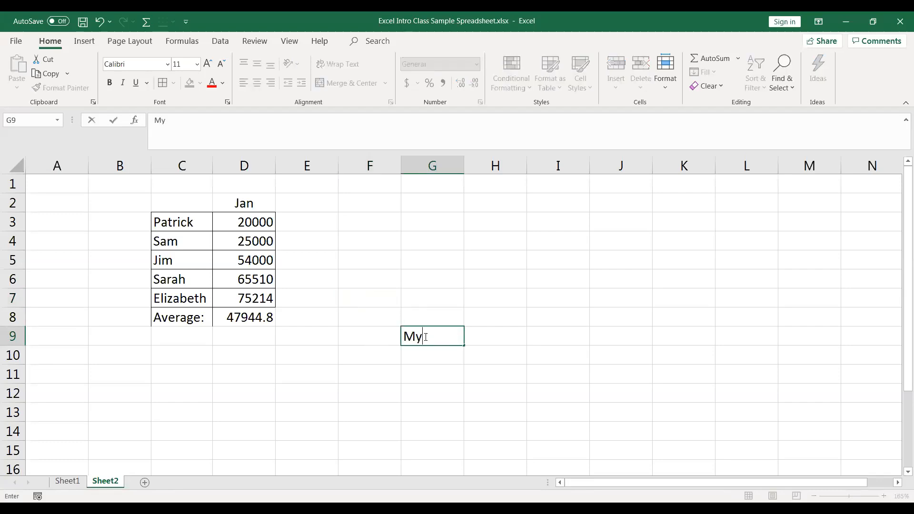
{"action": "type", "text": " favoriate"}
{"action": "key", "text": "BackSpace"}
{"action": "key", "text": "BackSpace"}
{"action": "key", "text": "BackSpace"}
{"action": "type", "text": "te"}
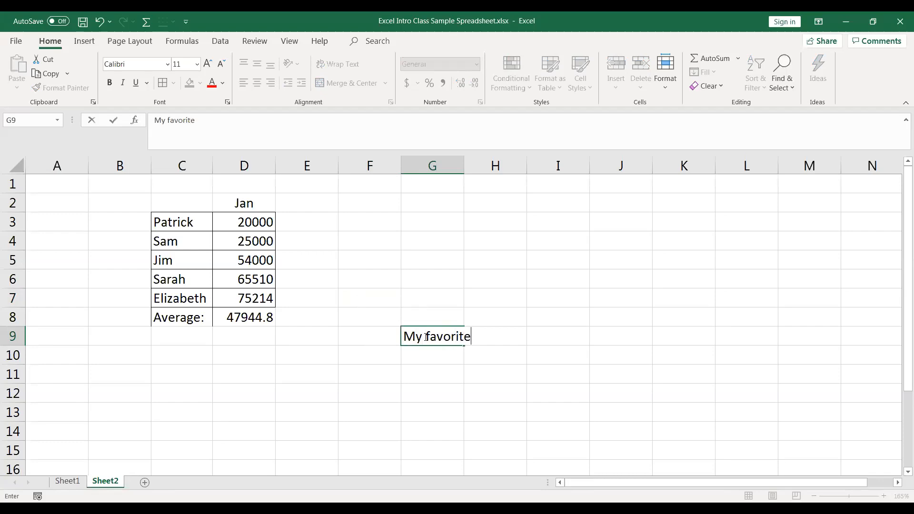
{"action": "type", "text": " Books to shrae"}
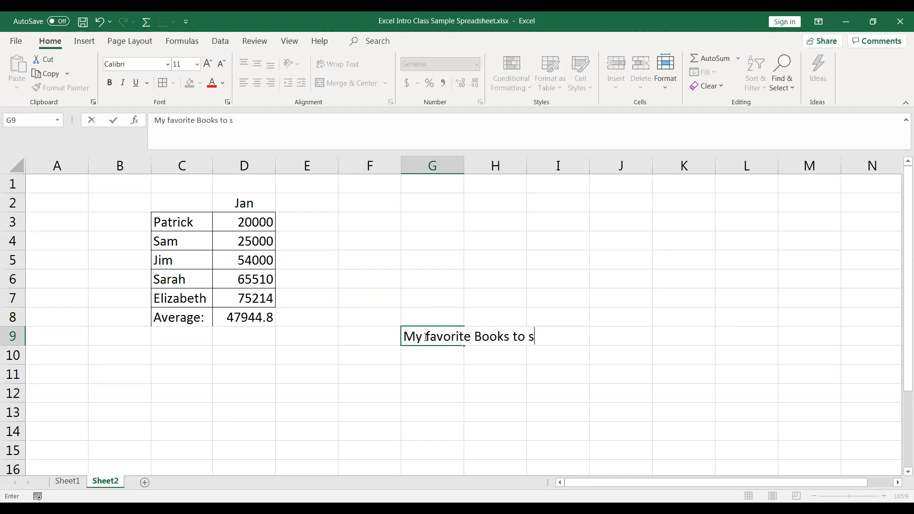
{"action": "key", "text": "BackSpace"}
{"action": "key", "text": "BackSpace"}
{"action": "key", "text": "BackSpace"}
{"action": "type", "text": "are"}
{"action": "key", "text": "Return"}
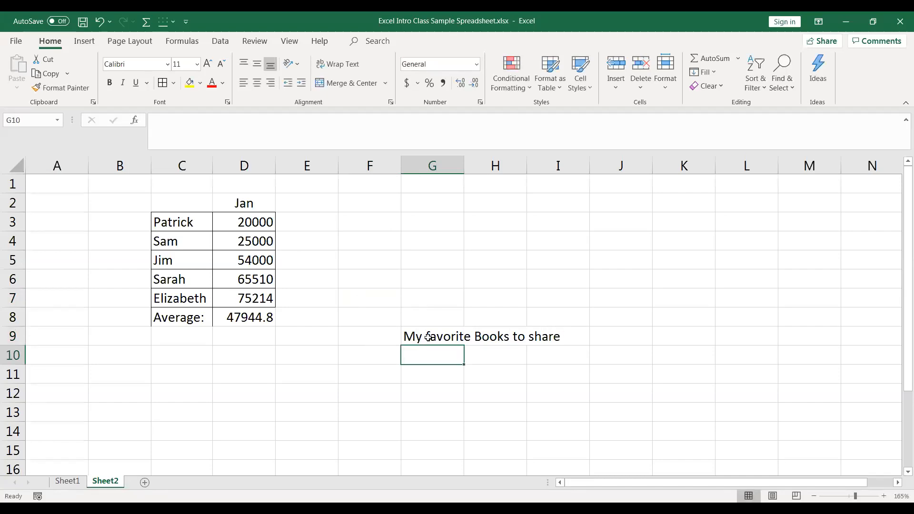
Step: Check which cells along row 9 actually hold the overflowing sentence, and enter Book 1 in cell H9
{"action": "left_click", "coordinate": [428, 337]}
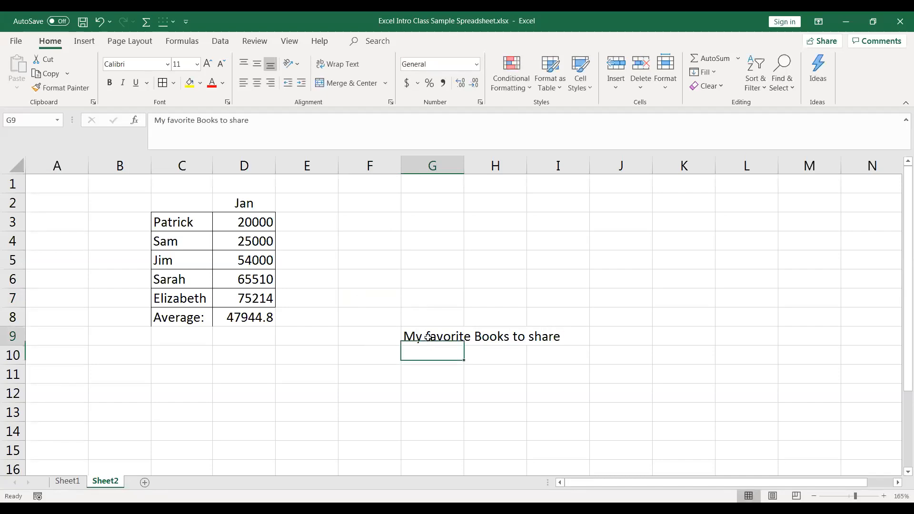
{"action": "left_click", "coordinate": [496, 338]}
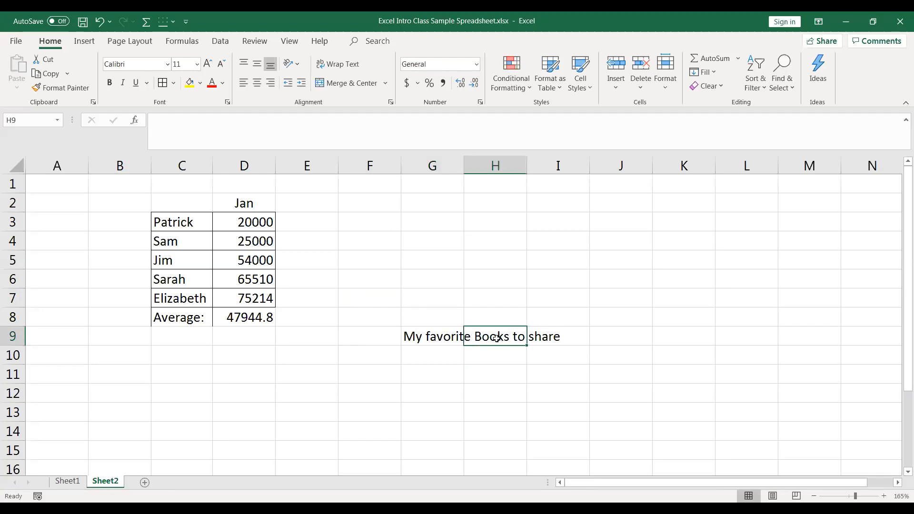
{"action": "left_click", "coordinate": [437, 340]}
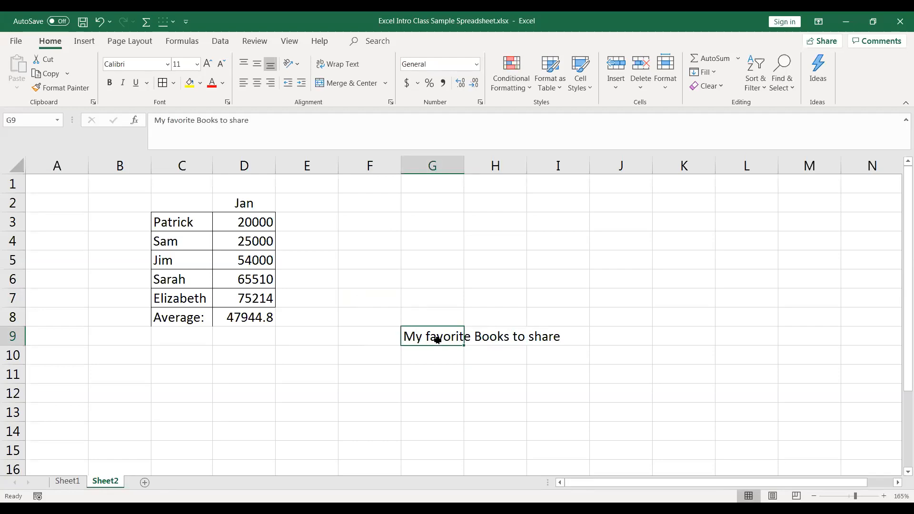
{"action": "key", "text": "Right"}
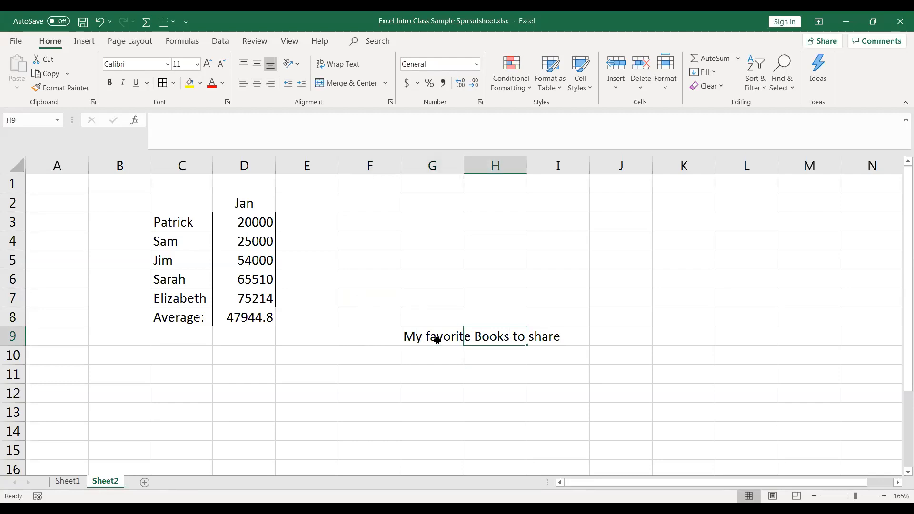
{"action": "key", "text": "Right"}
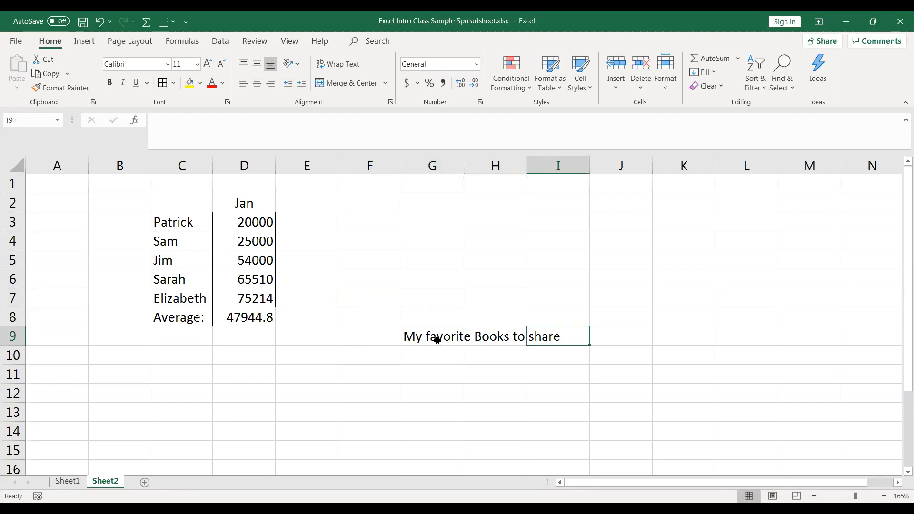
{"action": "key", "text": "Left"}
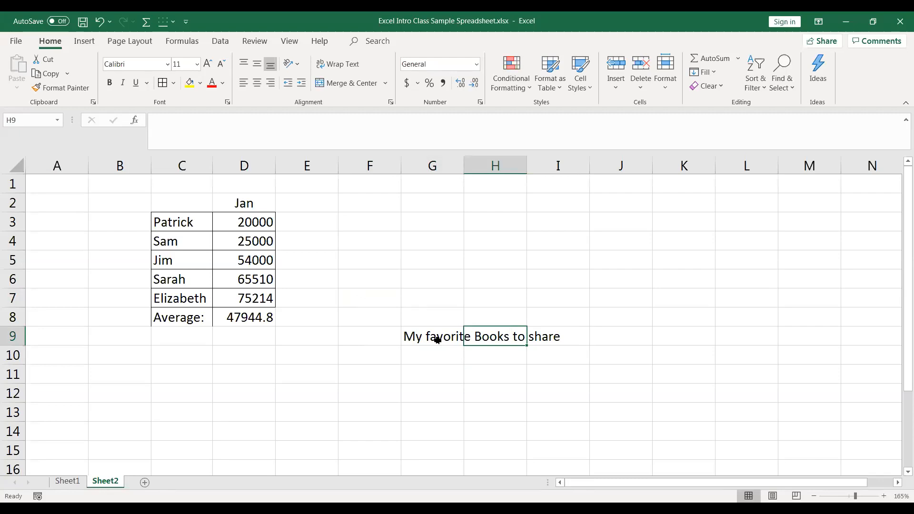
{"action": "type", "text": "Book !"}
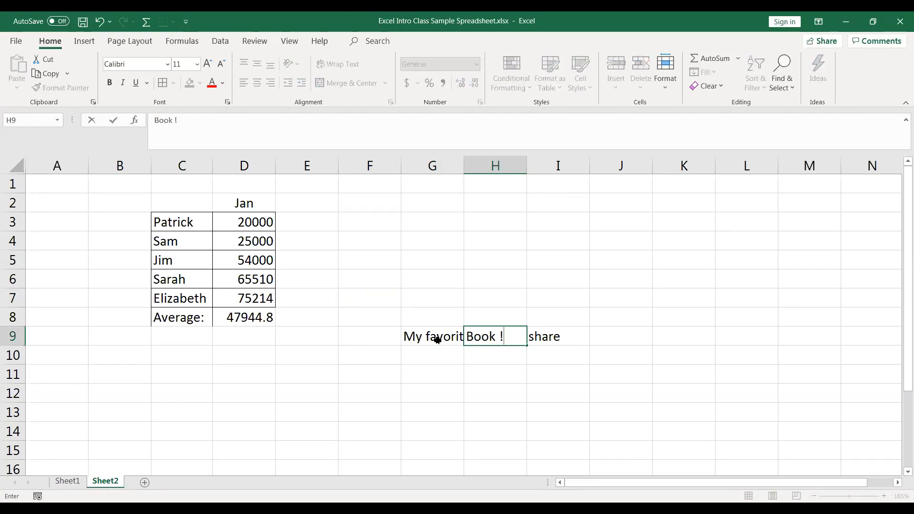
{"action": "key", "text": "BackSpace"}
{"action": "type", "text": "1"}
{"action": "key", "text": "Return"}
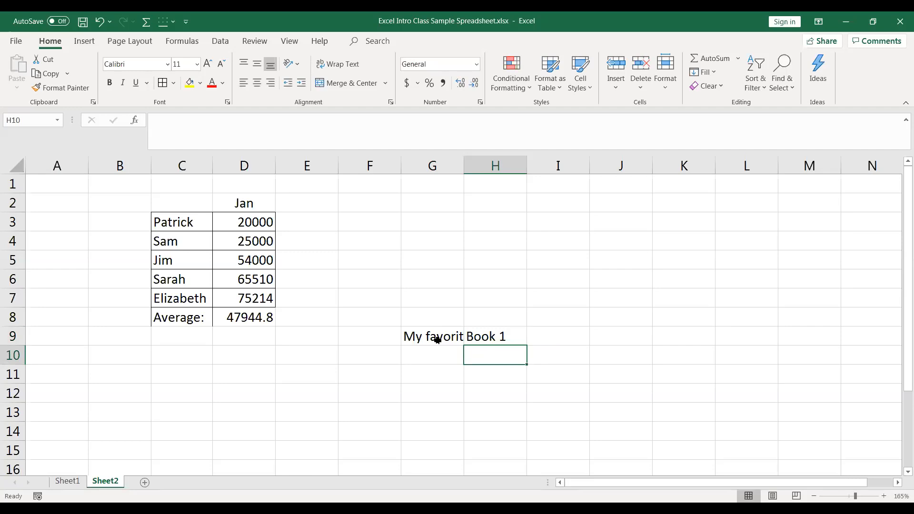
Step: Edit the sentence in cell G9 so that the word books starts with a lowercase b
{"action": "left_click", "coordinate": [426, 336]}
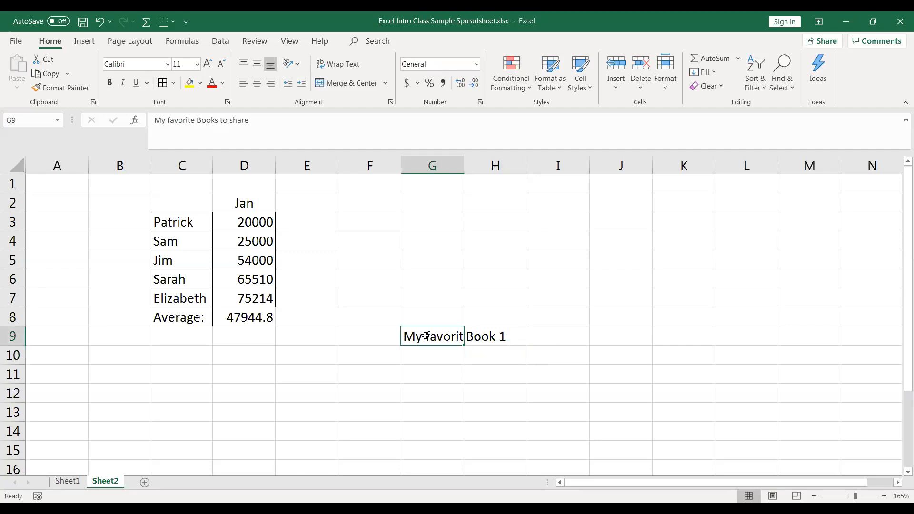
{"action": "left_click", "coordinate": [485, 357]}
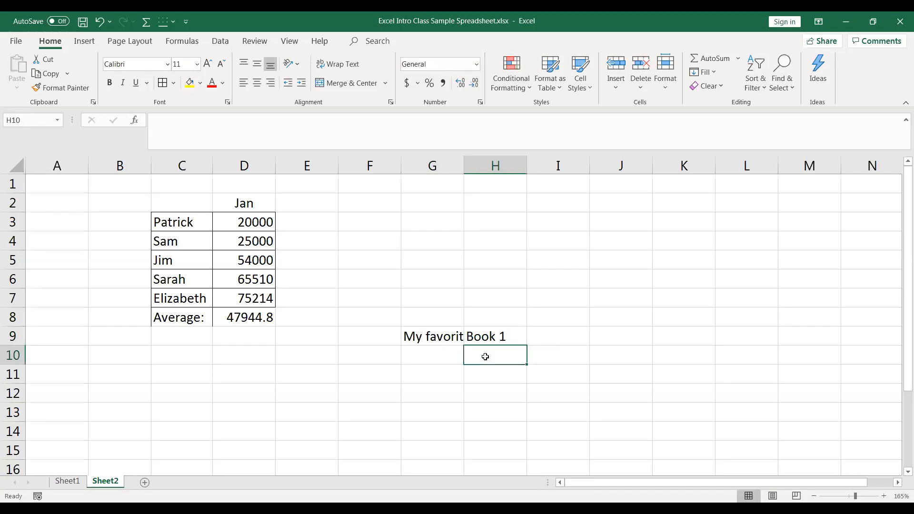
{"action": "left_click", "coordinate": [434, 336]}
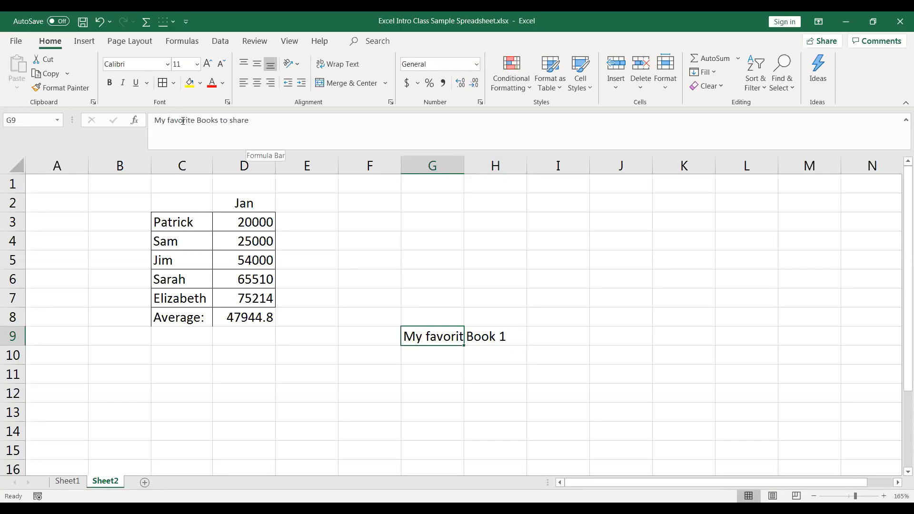
{"action": "left_click", "coordinate": [201, 123]}
{"action": "key", "text": "BackSpace"}
{"action": "type", "text": "b"}
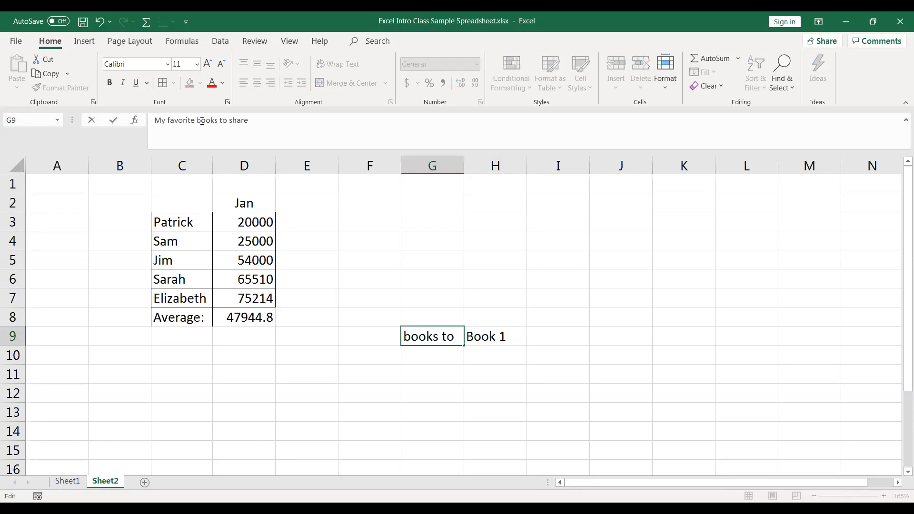
{"action": "key", "text": "Return"}
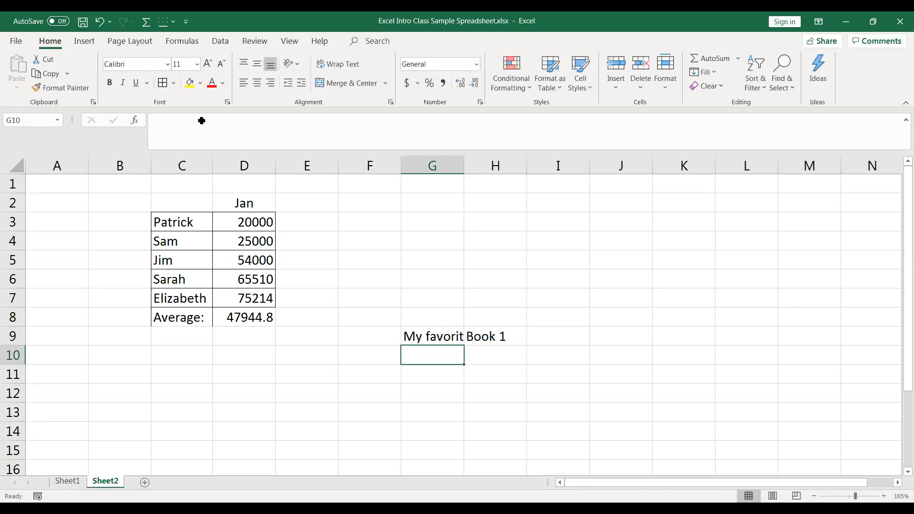
Step: Widen column G to fit the whole sentence in G9, and narrow it again to just past the word favorite
{"action": "left_click", "coordinate": [491, 336]}
{"action": "left_click", "coordinate": [444, 335]}
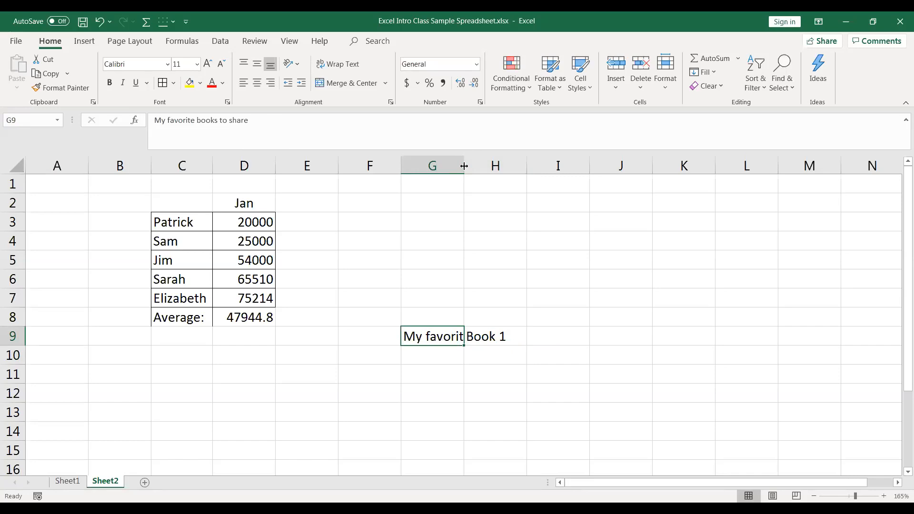
{"action": "left_click_drag", "start_coordinate": [469, 166], "coordinate": [519, 165]}
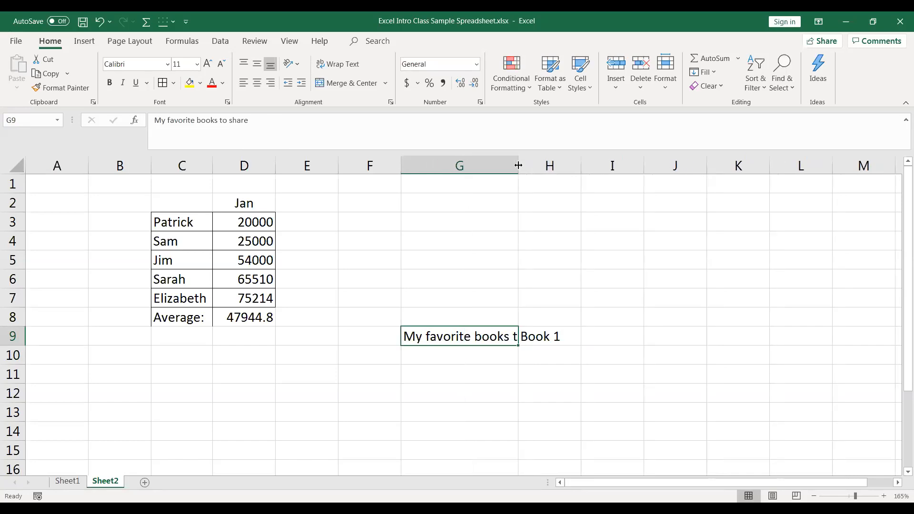
{"action": "double_click", "coordinate": [518, 165]}
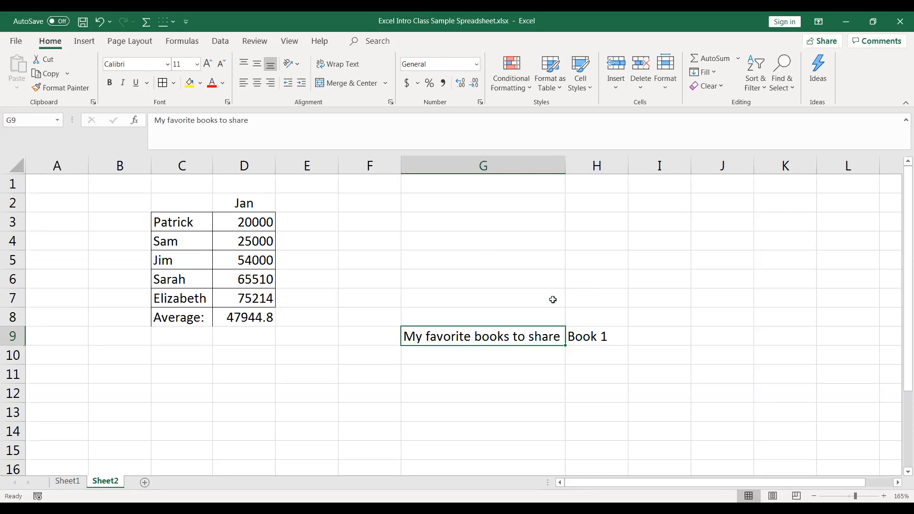
{"action": "left_click_drag", "start_coordinate": [565, 162], "coordinate": [476, 185]}
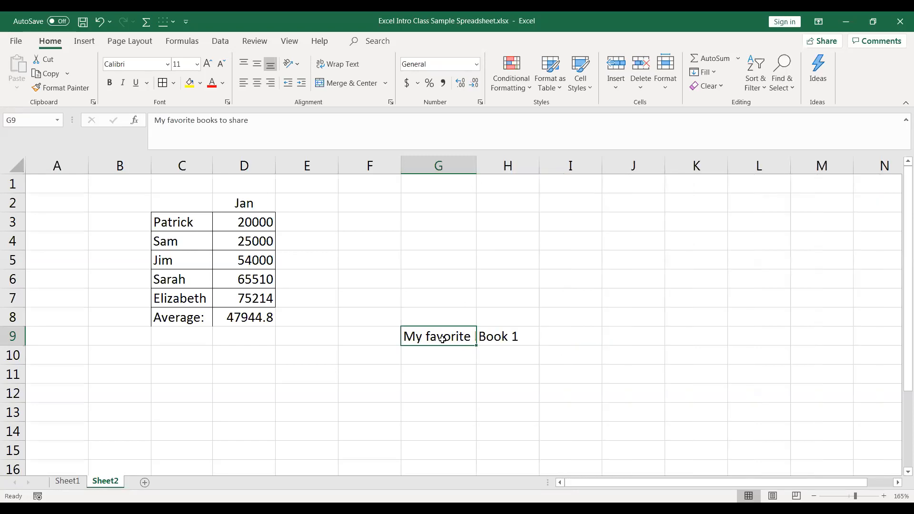
Step: Wrap the text in cell G9 and widen column F slightly
{"action": "left_click", "coordinate": [342, 68]}
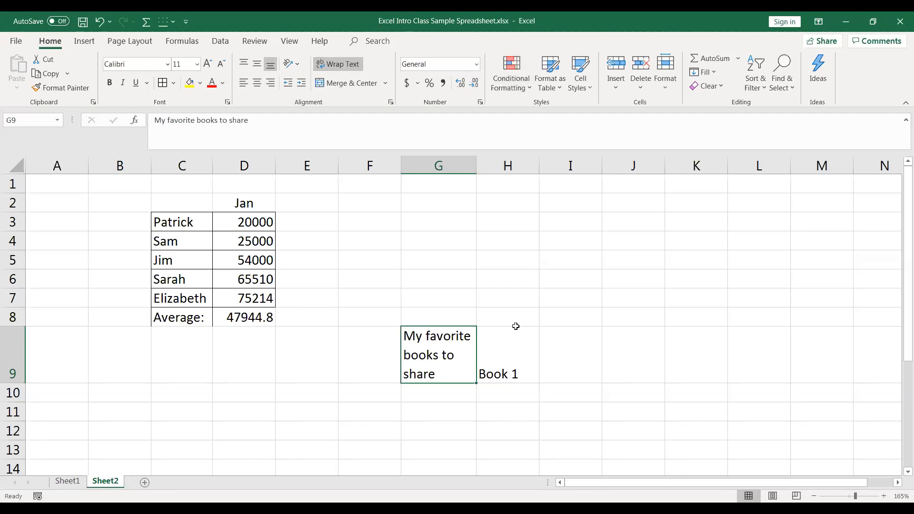
{"action": "left_click", "coordinate": [389, 172]}
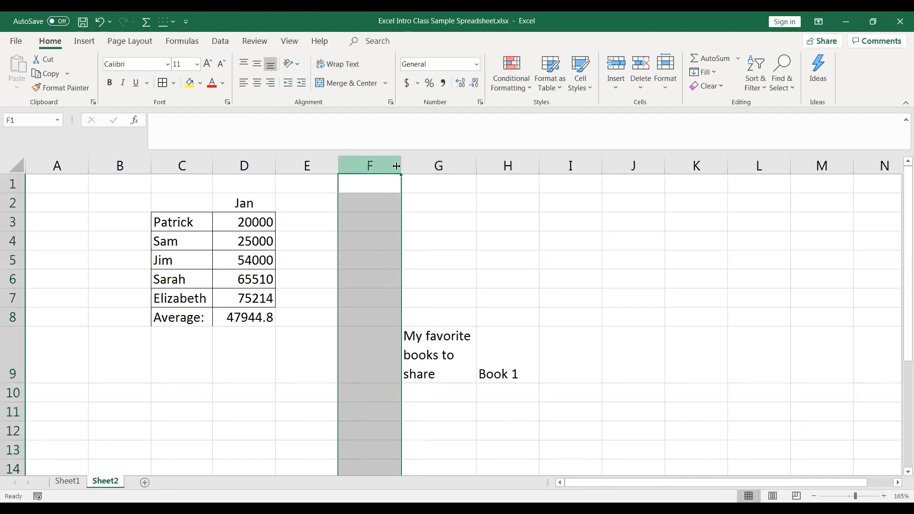
{"action": "mouse_move", "coordinate": [401, 165]}
{"action": "left_mouse_down"}
{"action": "mouse_move", "coordinate": [385, 165]}
{"action": "mouse_move", "coordinate": [415, 162]}
{"action": "left_mouse_up"}
Step: Increase the height of row 9 slightly
{"action": "left_click", "coordinate": [245, 357]}
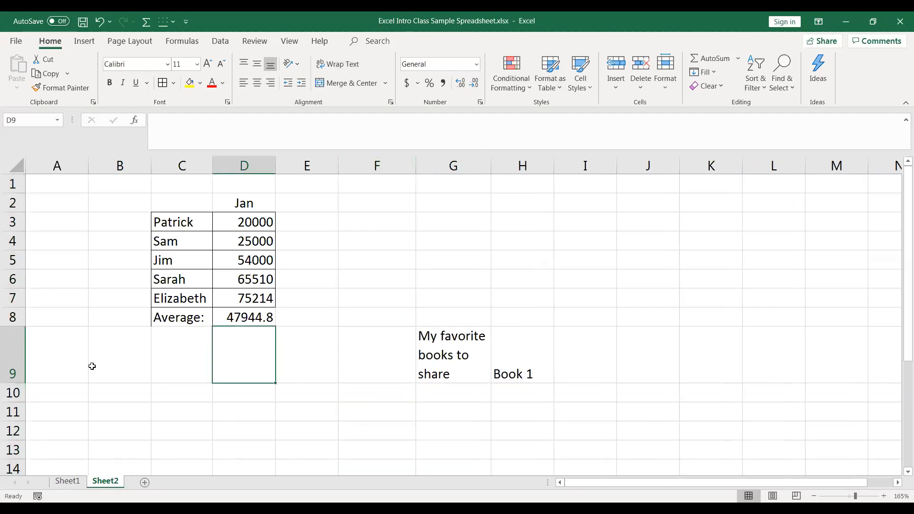
{"action": "left_click", "coordinate": [10, 316]}
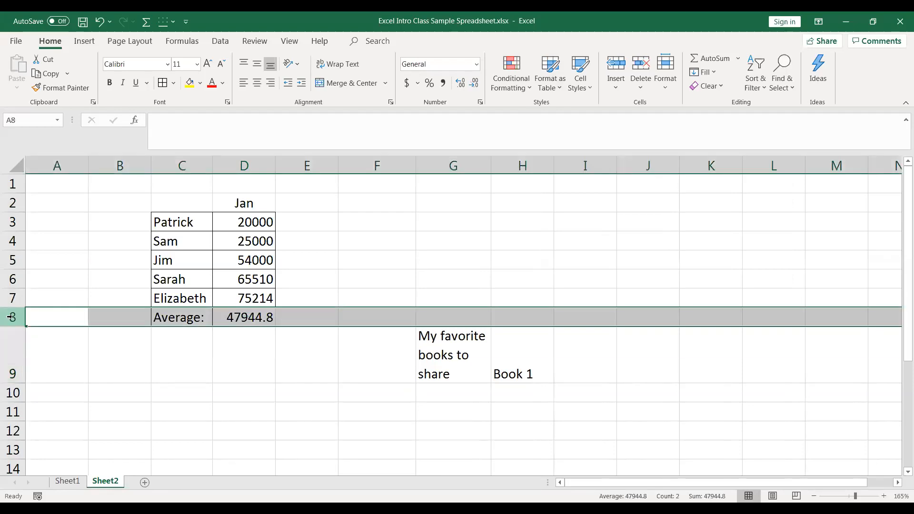
{"action": "left_click", "coordinate": [14, 381]}
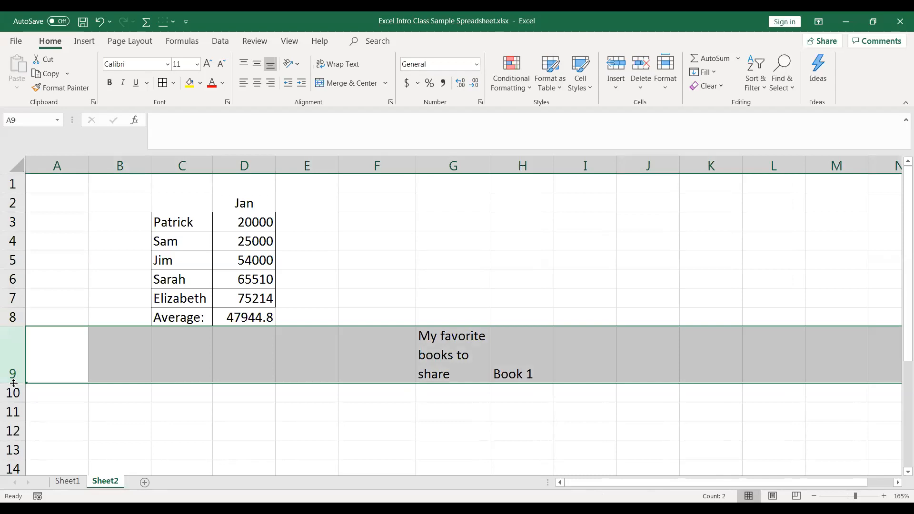
{"action": "mouse_move", "coordinate": [14, 383]}
{"action": "left_mouse_down"}
{"action": "mouse_move", "coordinate": [10, 364]}
{"action": "mouse_move", "coordinate": [10, 417]}
{"action": "mouse_move", "coordinate": [11, 389]}
{"action": "left_mouse_up"}
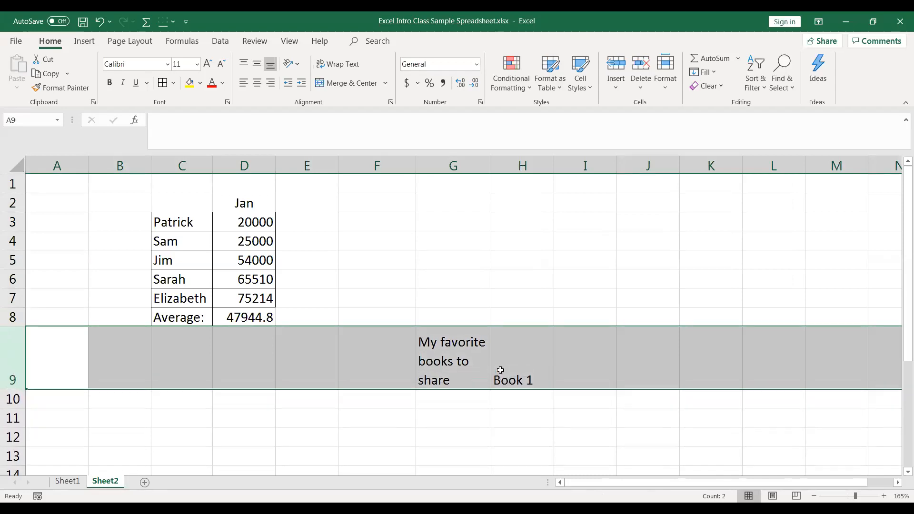
{"action": "left_click", "coordinate": [416, 273]}
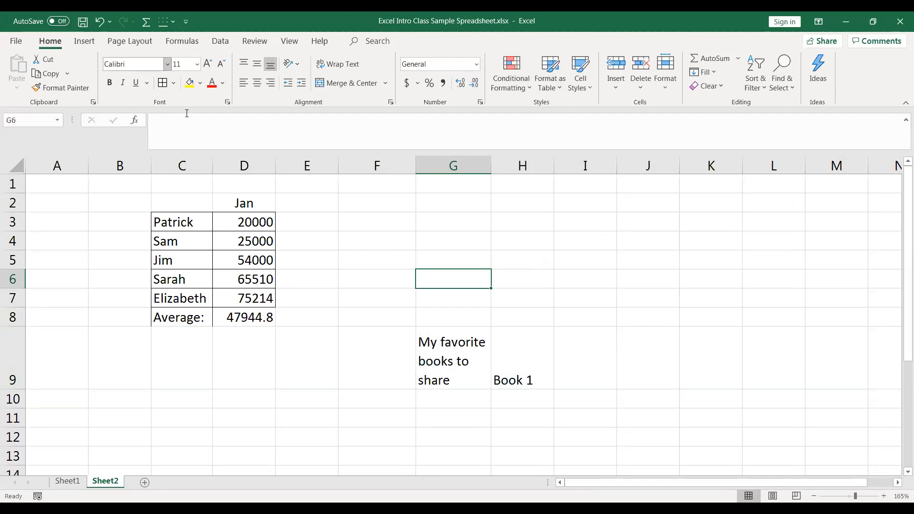
Step: Set the font of cell C3 to Aharoni at size 16
{"action": "left_click", "coordinate": [184, 223]}
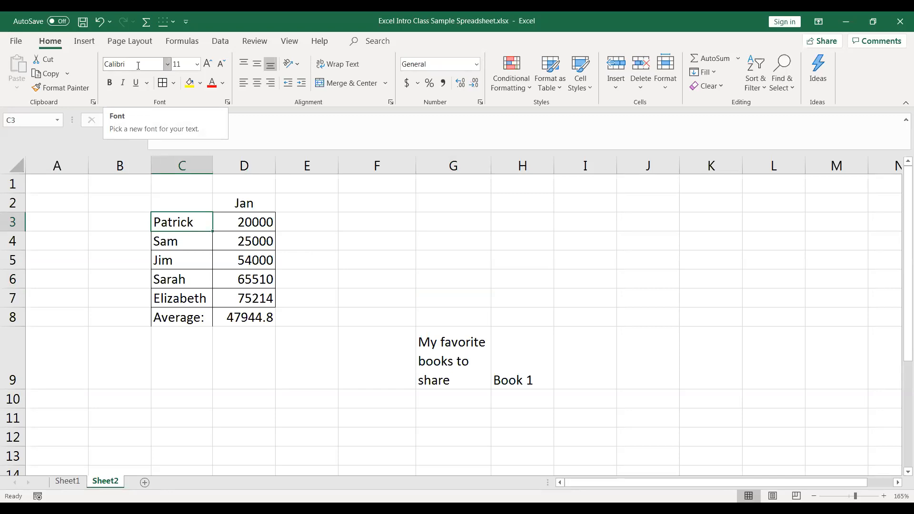
{"action": "left_click", "coordinate": [167, 66]}
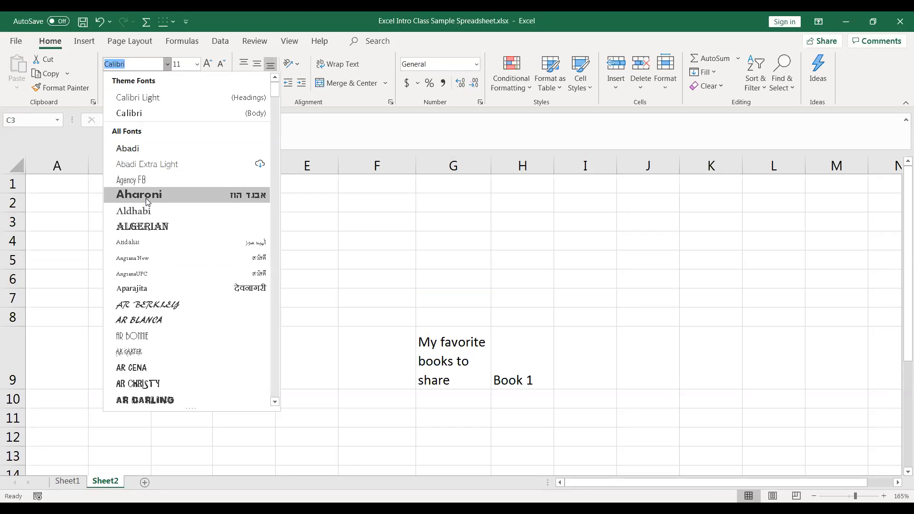
{"action": "left_click", "coordinate": [146, 198]}
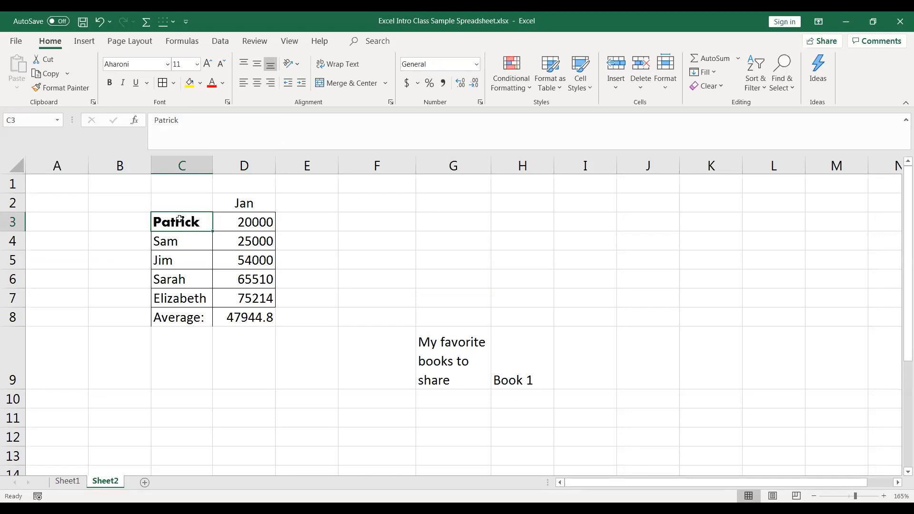
{"action": "left_click", "coordinate": [197, 64]}
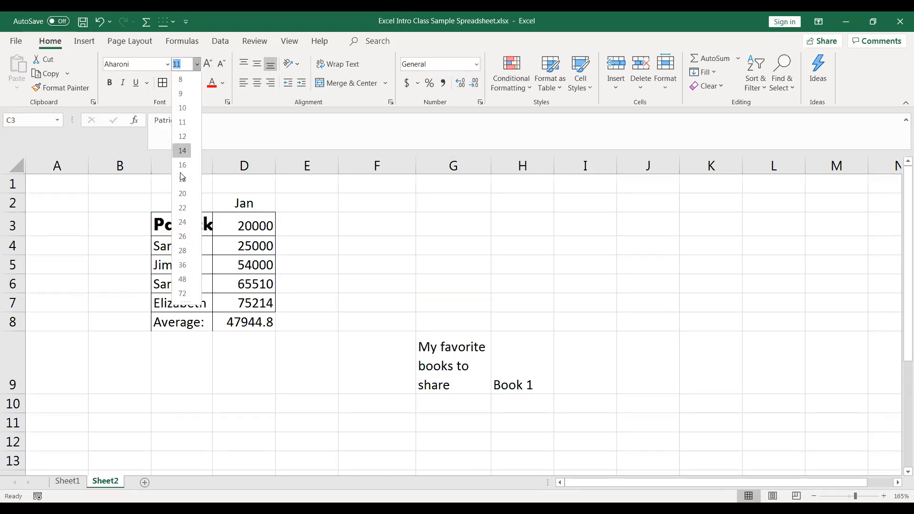
{"action": "left_click", "coordinate": [182, 164]}
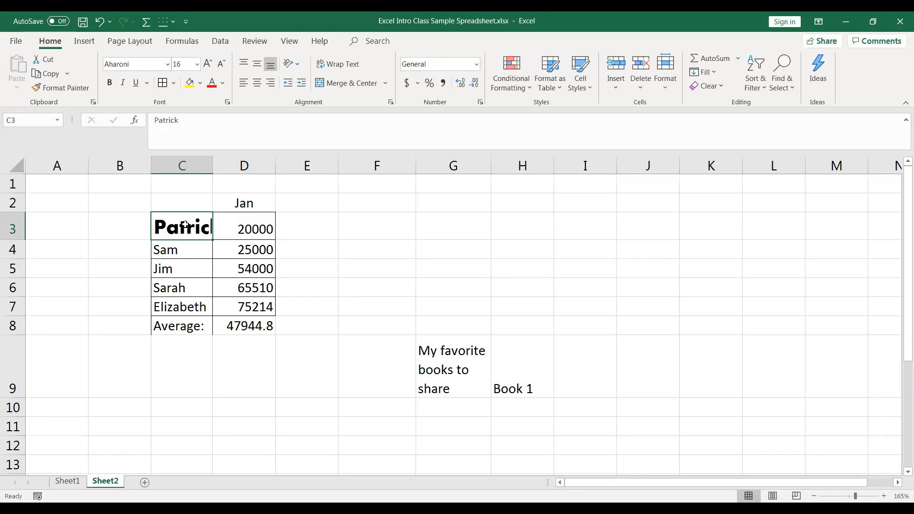
Step: Enlarge the text in cell C3 by two size increments, and shrink it back down to size 12
{"action": "left_click", "coordinate": [209, 65]}
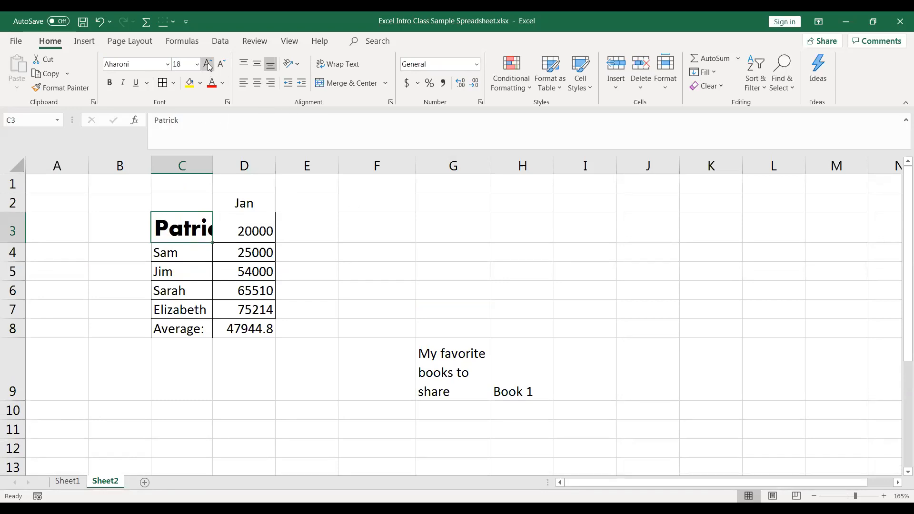
{"action": "left_click", "coordinate": [208, 64]}
{"action": "left_click", "coordinate": [222, 64]}
{"action": "left_click", "coordinate": [222, 65]}
{"action": "left_click", "coordinate": [222, 65]}
{"action": "left_click", "coordinate": [222, 65]}
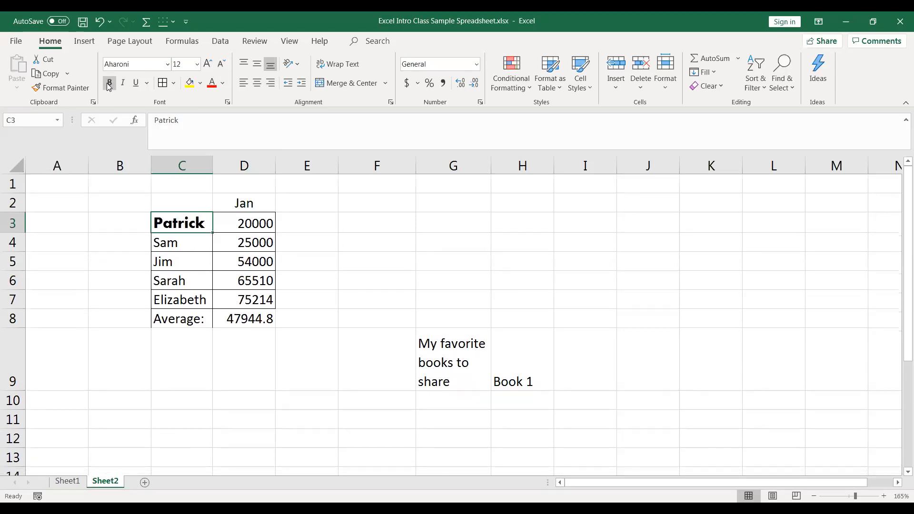
Step: Make the text in cell C5 bold, italic and underlined, and look over the available border options
{"action": "left_click", "coordinate": [179, 262]}
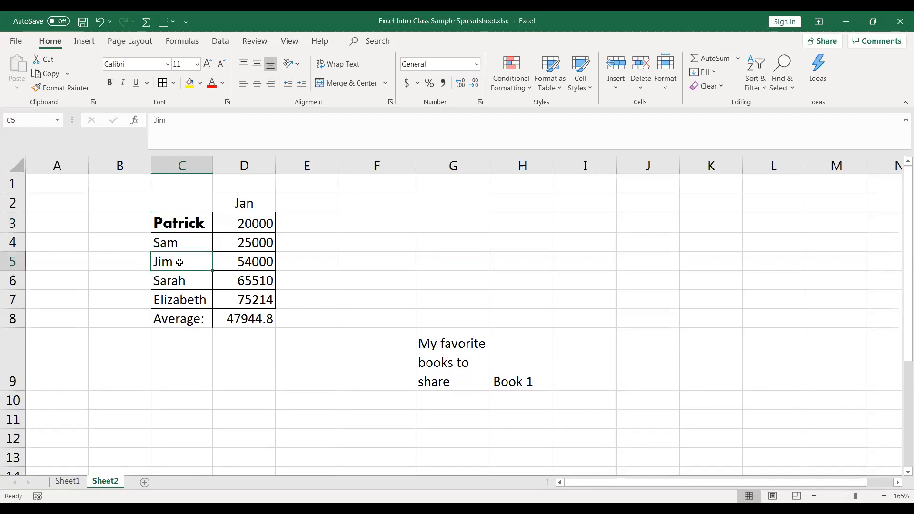
{"action": "left_click", "coordinate": [109, 86]}
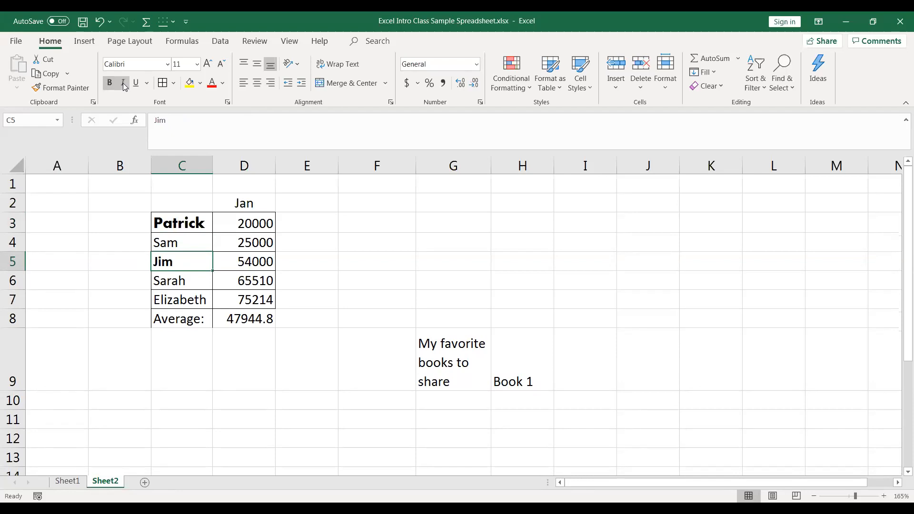
{"action": "left_click", "coordinate": [122, 84]}
{"action": "left_click", "coordinate": [136, 86]}
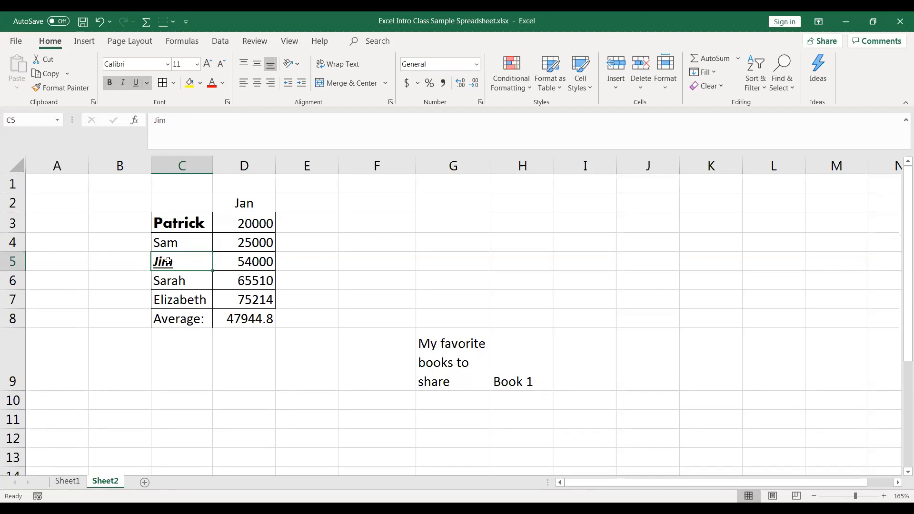
{"action": "left_click", "coordinate": [175, 83]}
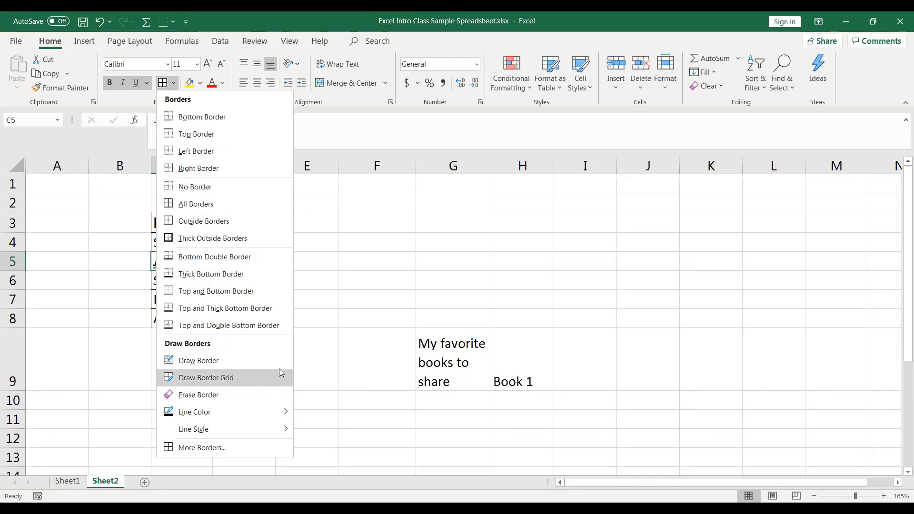
{"action": "left_click", "coordinate": [342, 243]}
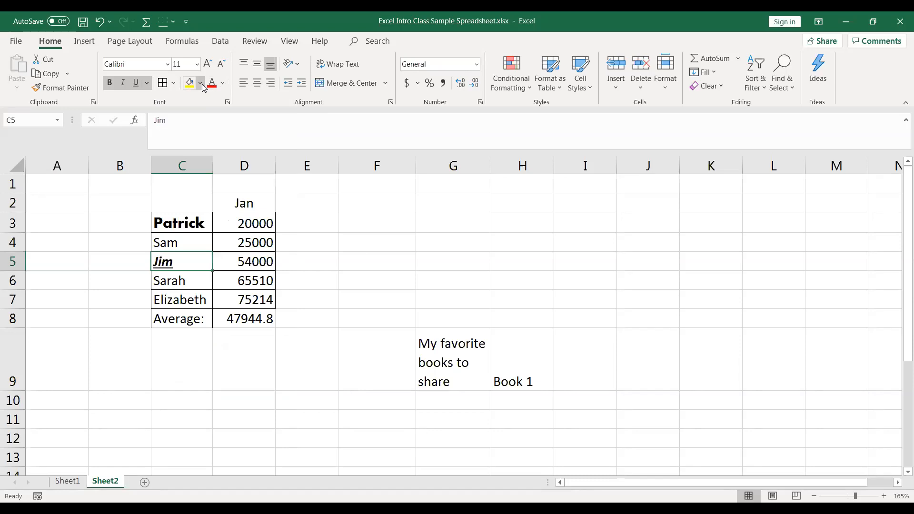
Step: Fill cell D5 with the standard light blue and cell D3 with the standard orange
{"action": "left_click", "coordinate": [255, 262]}
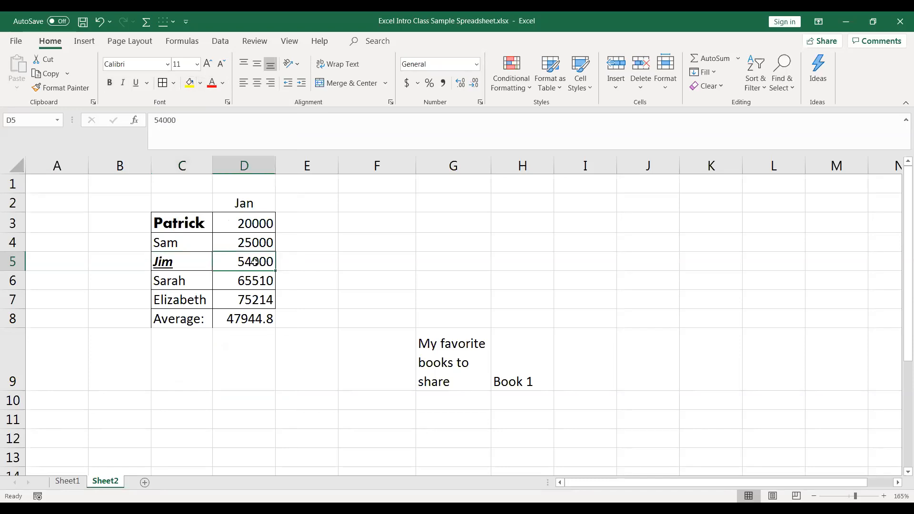
{"action": "left_click", "coordinate": [201, 85]}
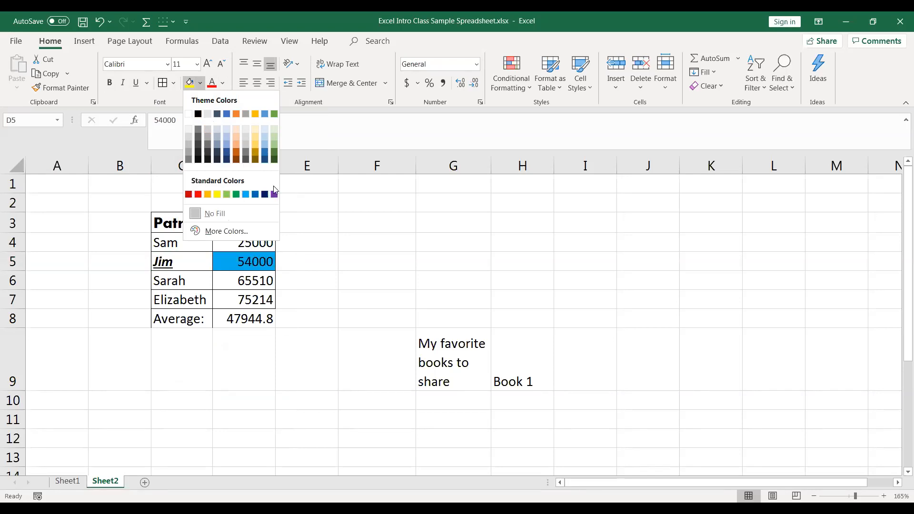
{"action": "left_click", "coordinate": [247, 198]}
{"action": "key", "text": "Up"}
{"action": "key", "text": "Up"}
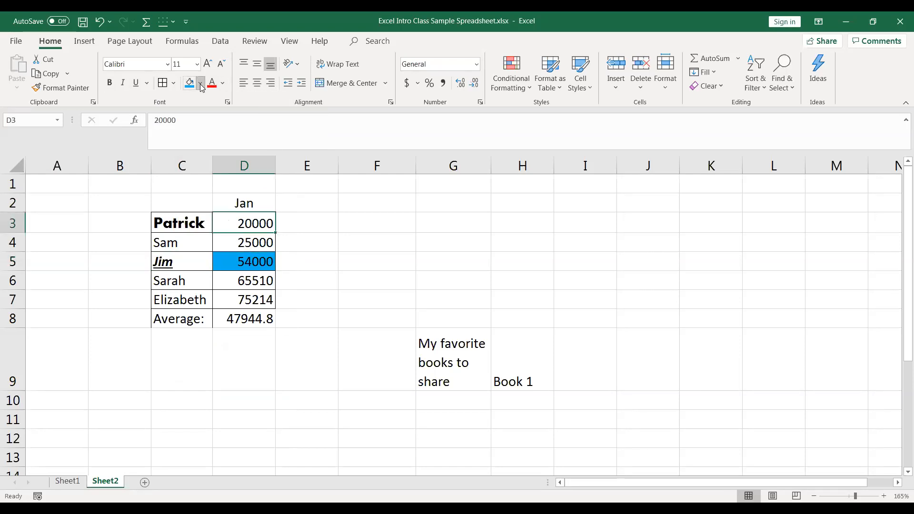
{"action": "left_click", "coordinate": [200, 84]}
{"action": "left_click", "coordinate": [209, 194]}
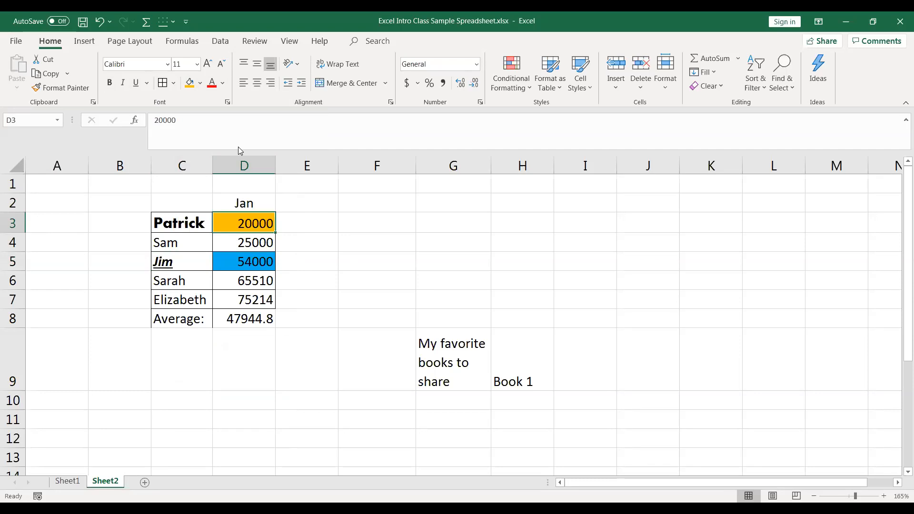
Step: Define a custom RGB fill colour for cell D3, setting its Green value to 130
{"action": "left_click", "coordinate": [200, 84]}
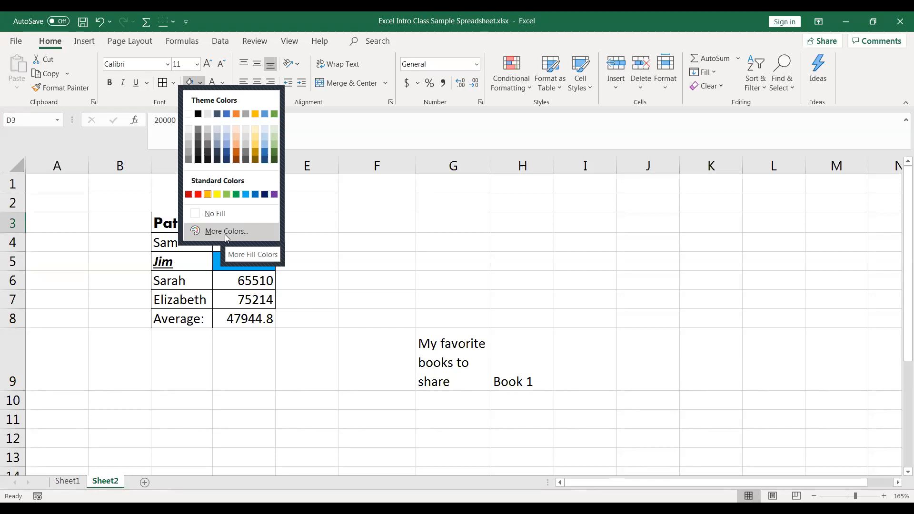
{"action": "left_click", "coordinate": [225, 233]}
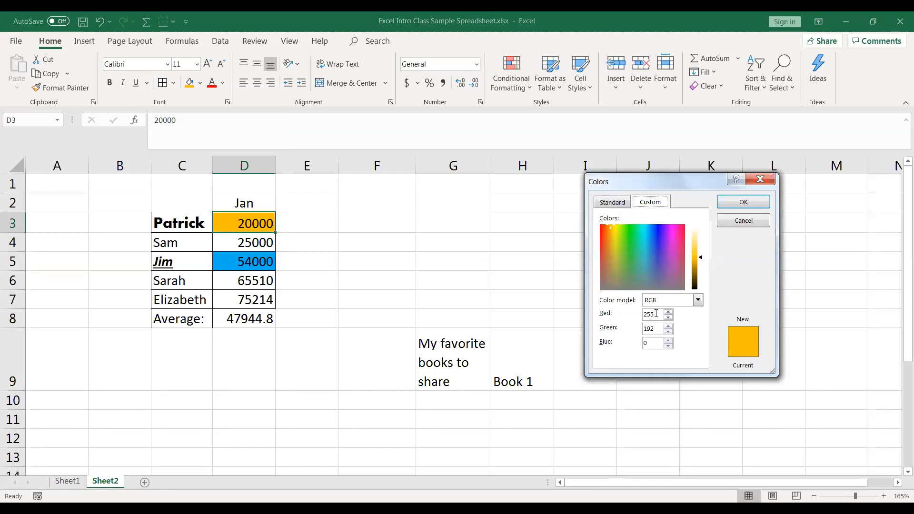
{"action": "left_click_drag", "start_coordinate": [656, 314], "coordinate": [641, 317]}
{"action": "left_click_drag", "start_coordinate": [656, 328], "coordinate": [636, 329]}
{"action": "type", "text": "130"}
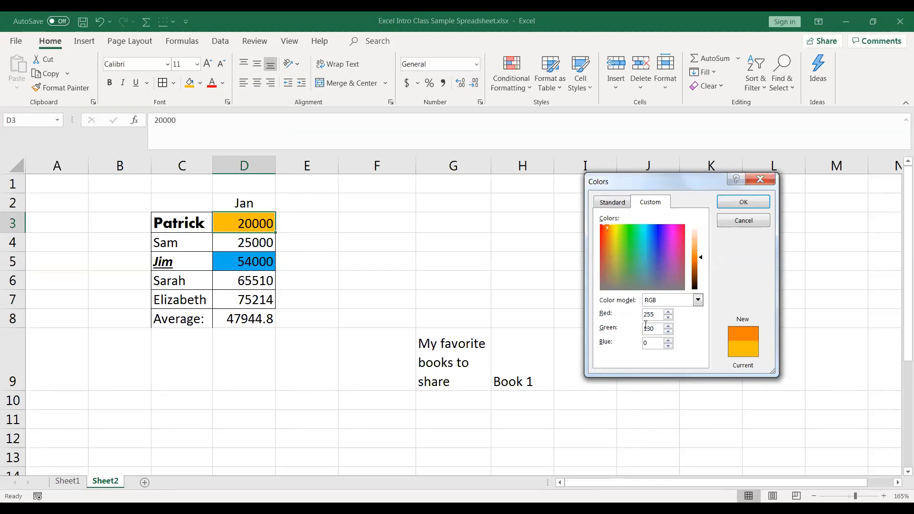
Step: Try a Red value of 500, set Red to 240 instead, and apply the custom fill to cell D3
{"action": "left_click_drag", "start_coordinate": [659, 314], "coordinate": [631, 315]}
{"action": "type", "text": "500"}
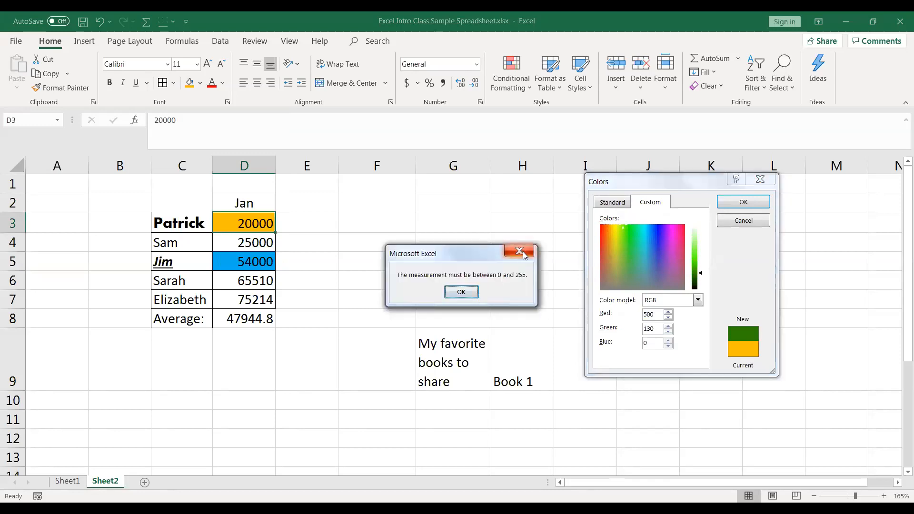
{"action": "key", "text": "Return"}
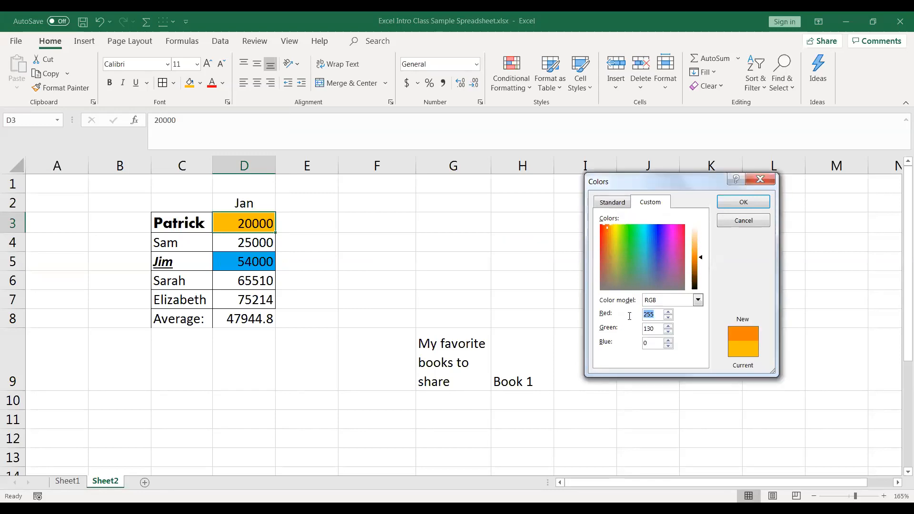
{"action": "type", "text": "240"}
{"action": "left_click", "coordinate": [740, 201]}
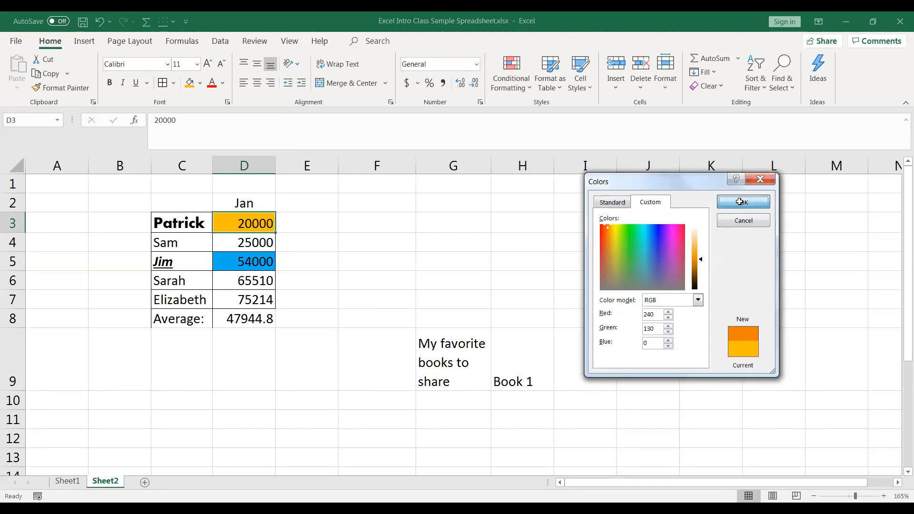
Step: Change the fill of cell D3 to a light yellow from the standard colour honeycomb
{"action": "left_click", "coordinate": [199, 86]}
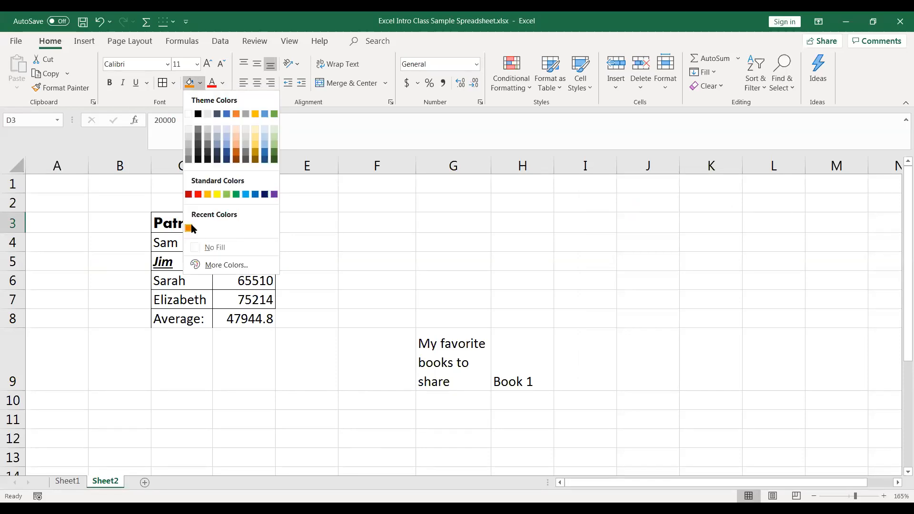
{"action": "left_click", "coordinate": [233, 266]}
{"action": "left_click", "coordinate": [619, 205]}
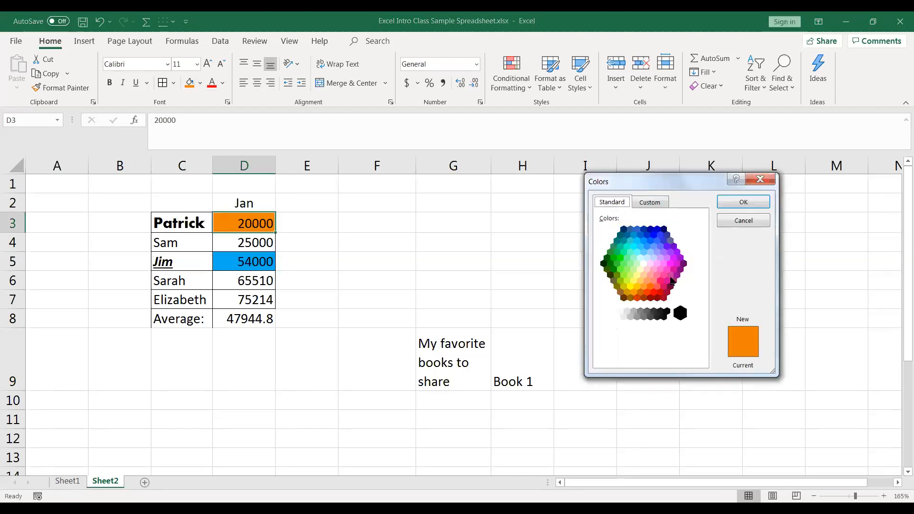
{"action": "left_click", "coordinate": [637, 276]}
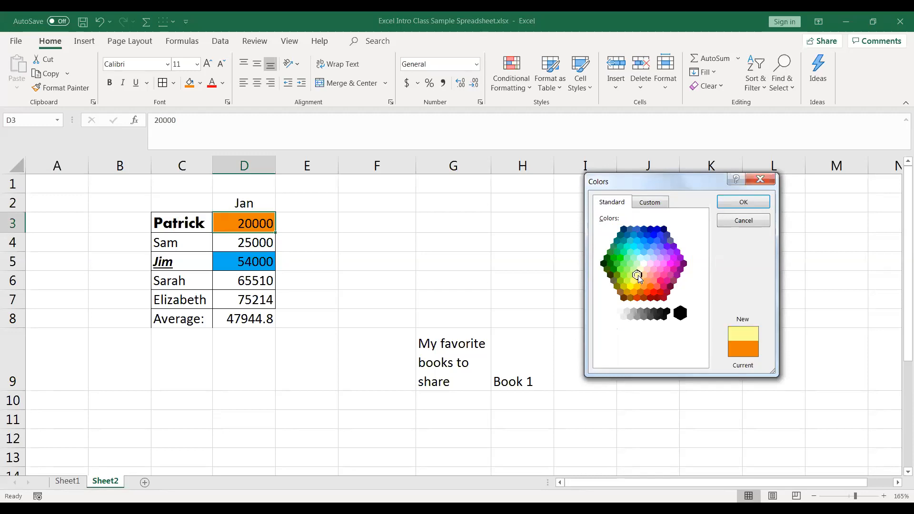
{"action": "left_click", "coordinate": [743, 204]}
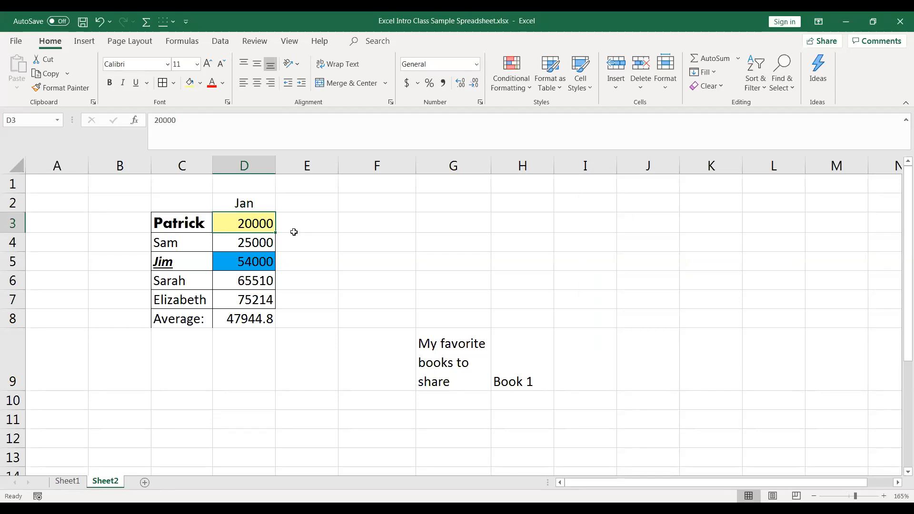
Step: Change the fill of cell D3 to a stronger yellow from the standard colour honeycomb and fill cell D4 with the standard yellow
{"action": "left_click", "coordinate": [201, 84]}
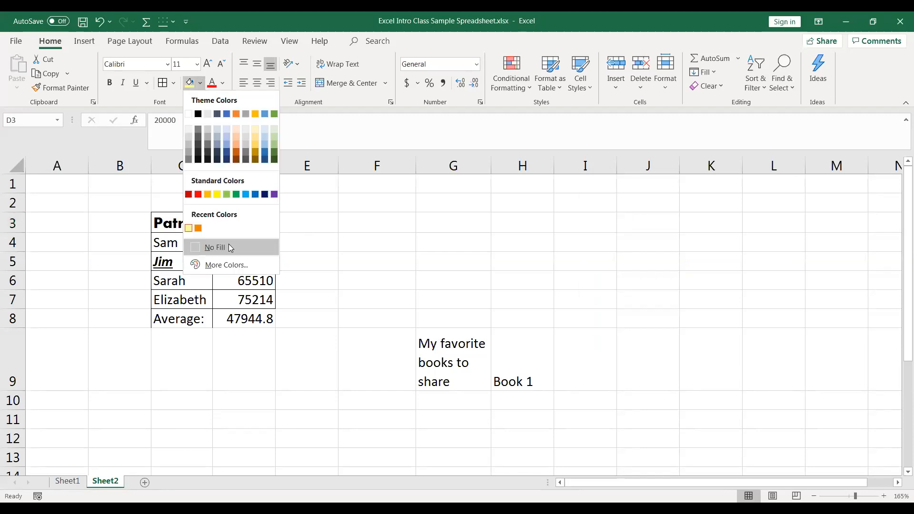
{"action": "left_click", "coordinate": [226, 270]}
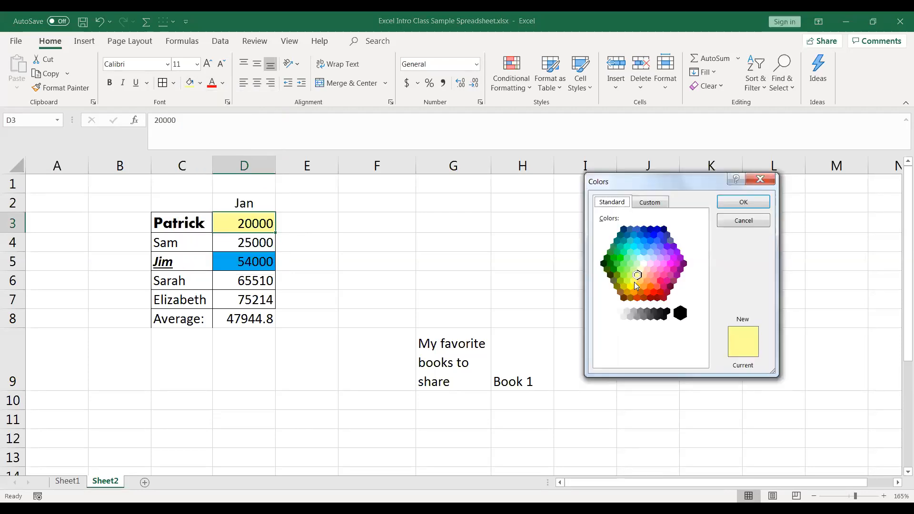
{"action": "left_click", "coordinate": [741, 203]}
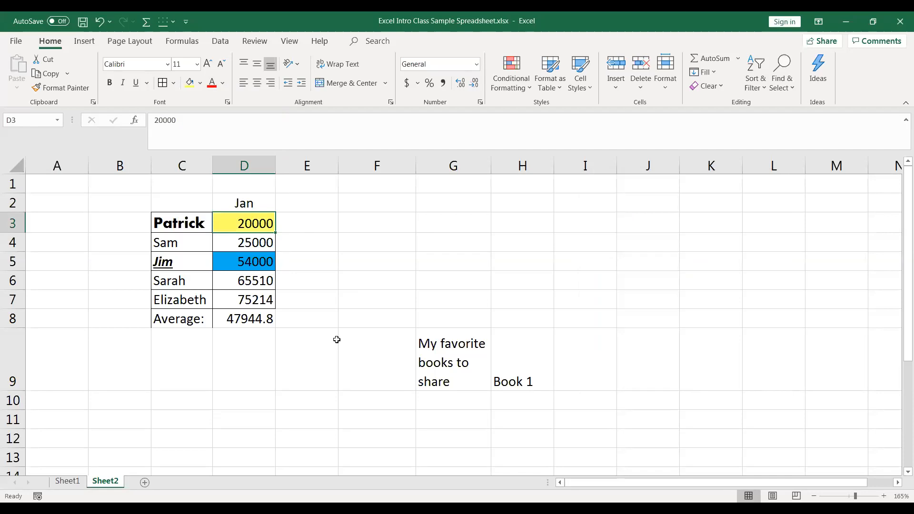
{"action": "left_click", "coordinate": [244, 244]}
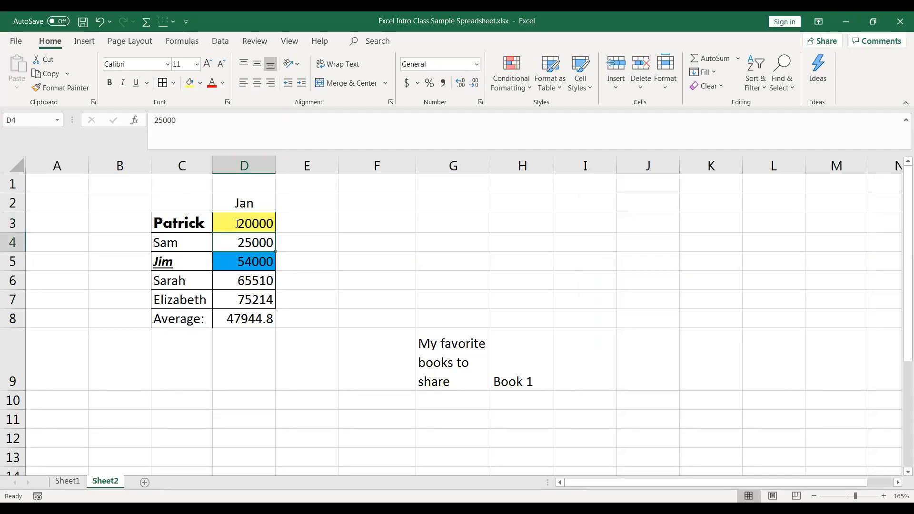
{"action": "left_click", "coordinate": [203, 85]}
{"action": "left_click", "coordinate": [215, 196]}
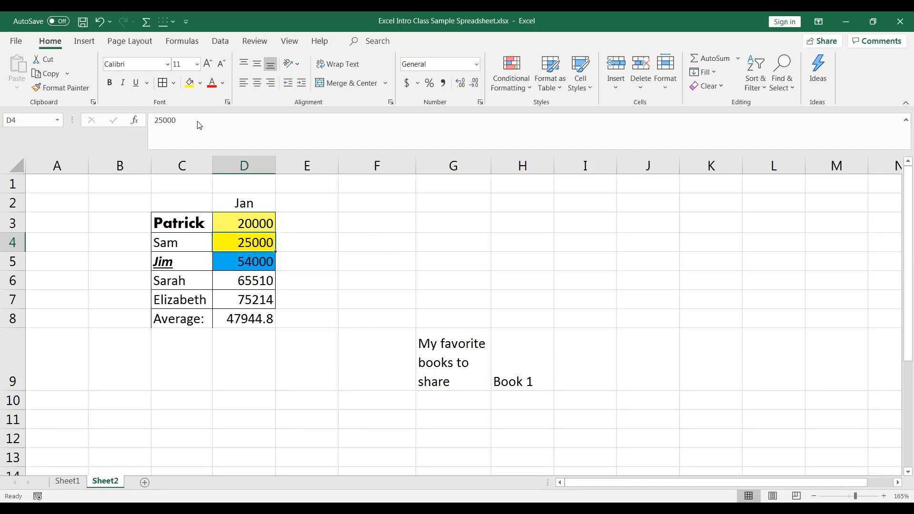
Step: Enter the column header "Name" in cell C2, above the list of names
{"action": "left_click", "coordinate": [84, 42]}
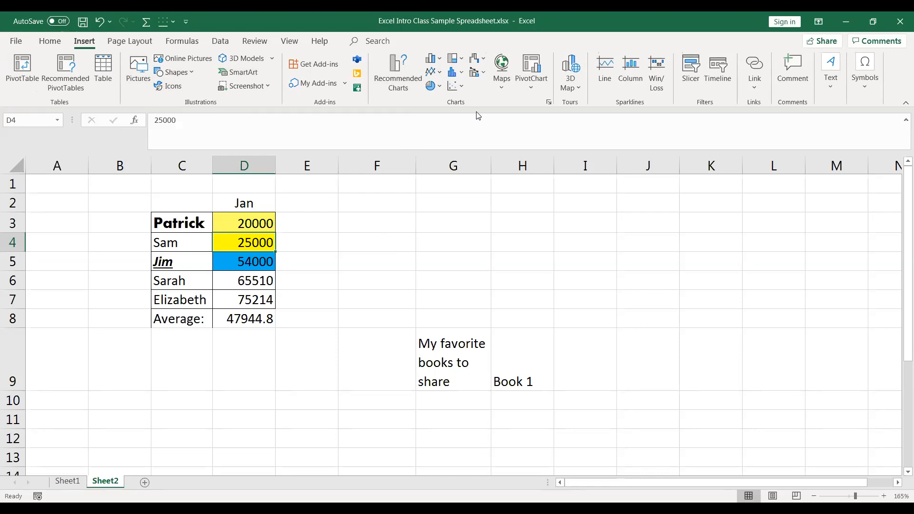
{"action": "left_click", "coordinate": [357, 291]}
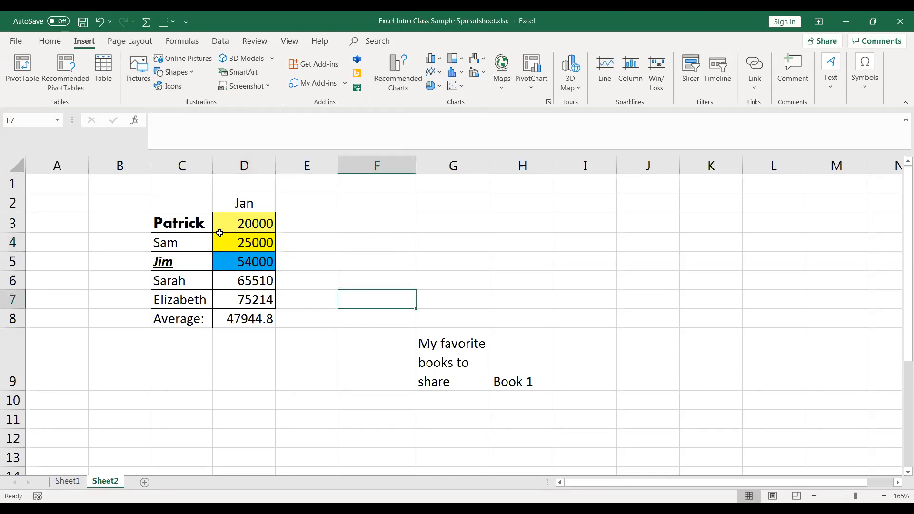
{"action": "left_click_drag", "start_coordinate": [189, 220], "coordinate": [237, 295]}
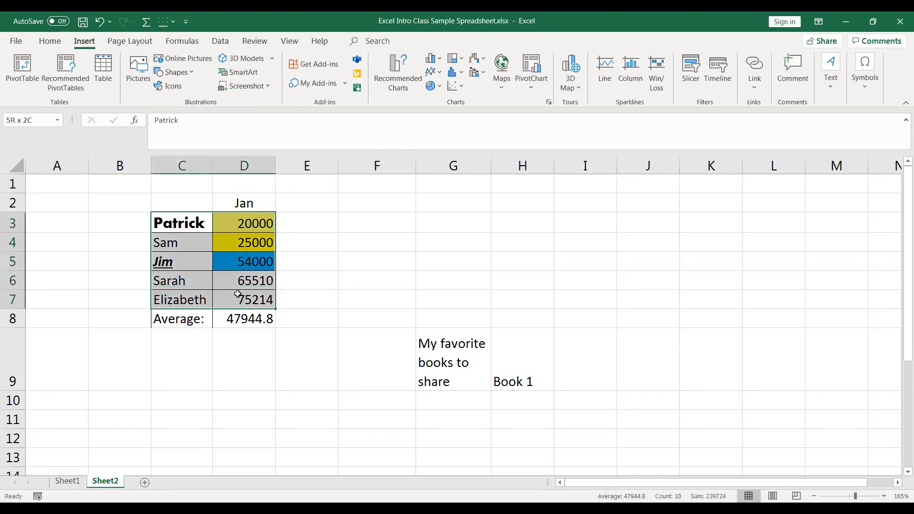
{"action": "left_click", "coordinate": [186, 201]}
{"action": "type", "text": "Name"}
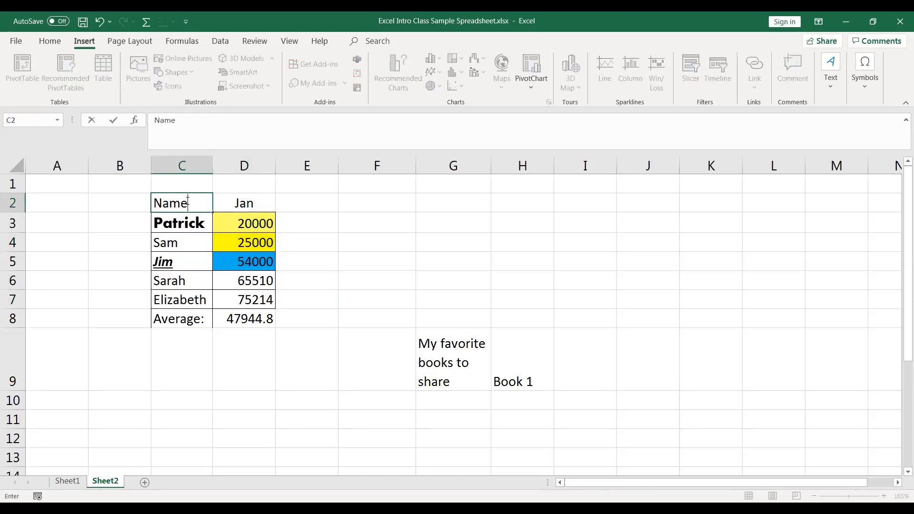
{"action": "left_click", "coordinate": [332, 234]}
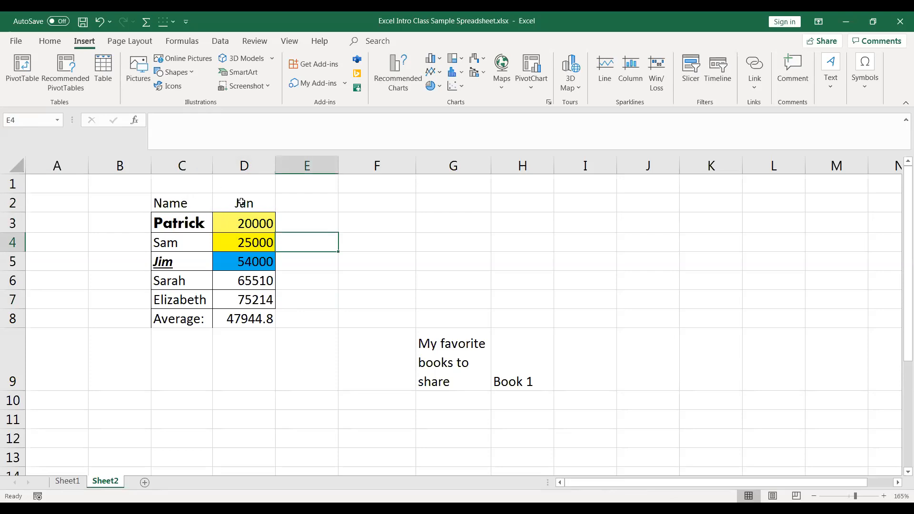
Step: Preview the recommended pie and clustered bar charts for C2:D7, and insert the Clustered Column chart
{"action": "left_click_drag", "start_coordinate": [183, 203], "coordinate": [237, 301]}
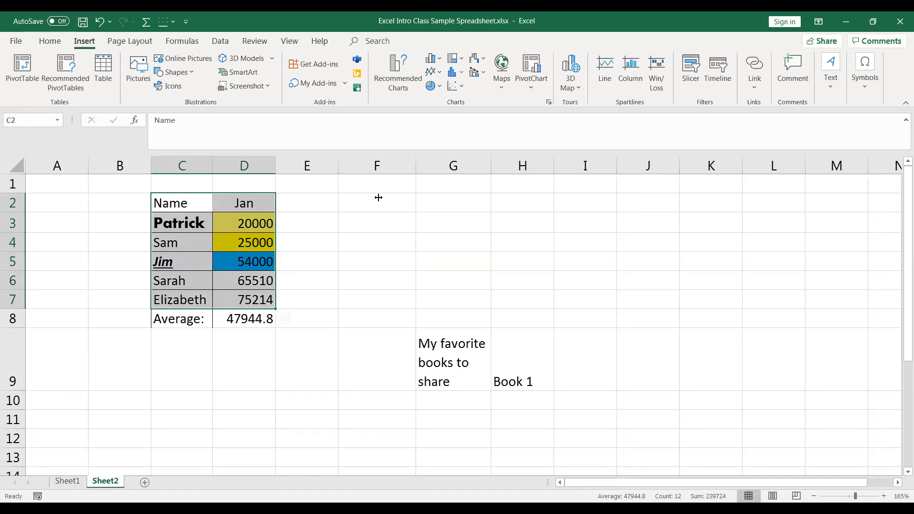
{"action": "left_click", "coordinate": [399, 76]}
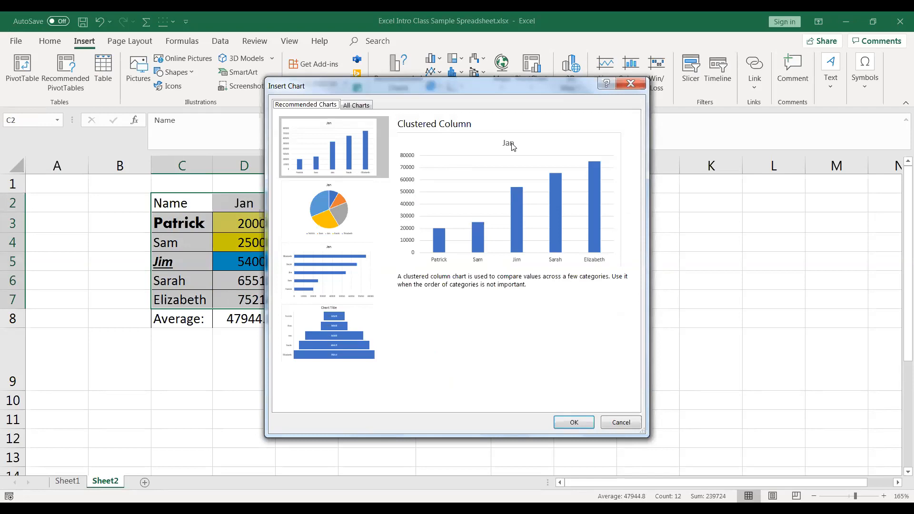
{"action": "left_click", "coordinate": [335, 208]}
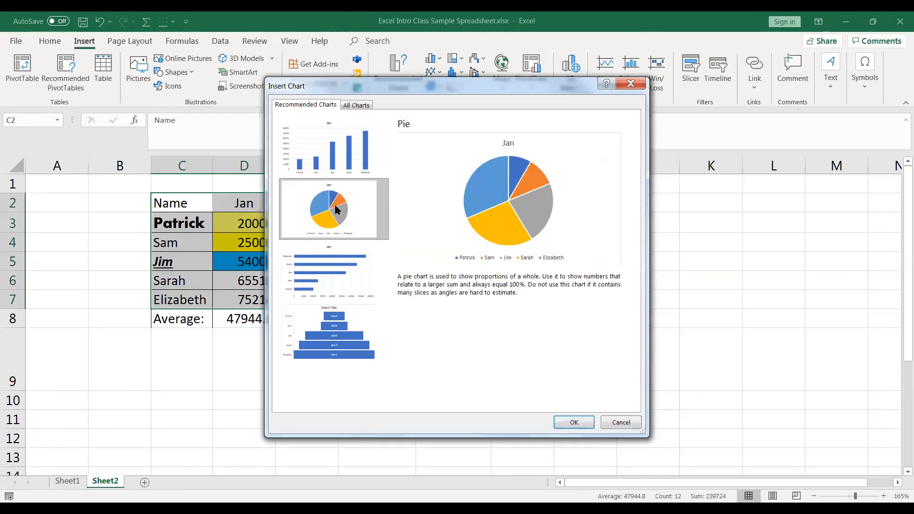
{"action": "left_click", "coordinate": [342, 287]}
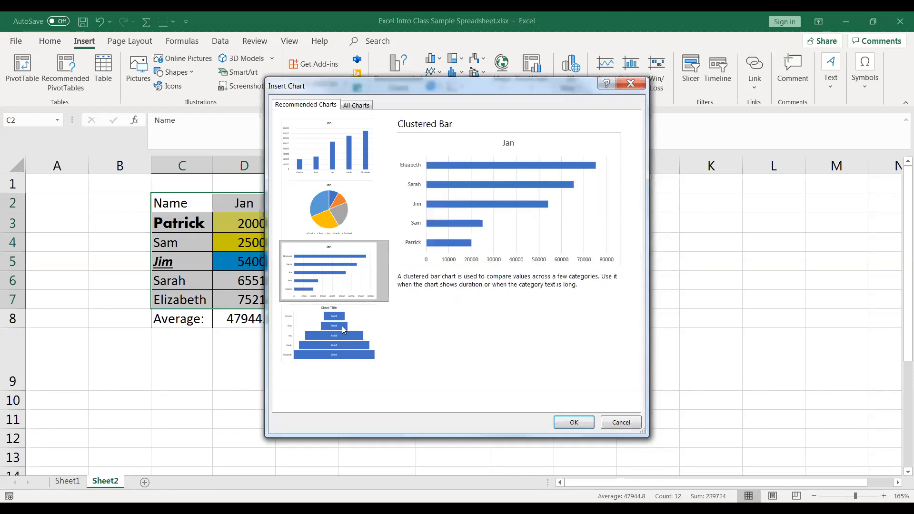
{"action": "left_click", "coordinate": [341, 156]}
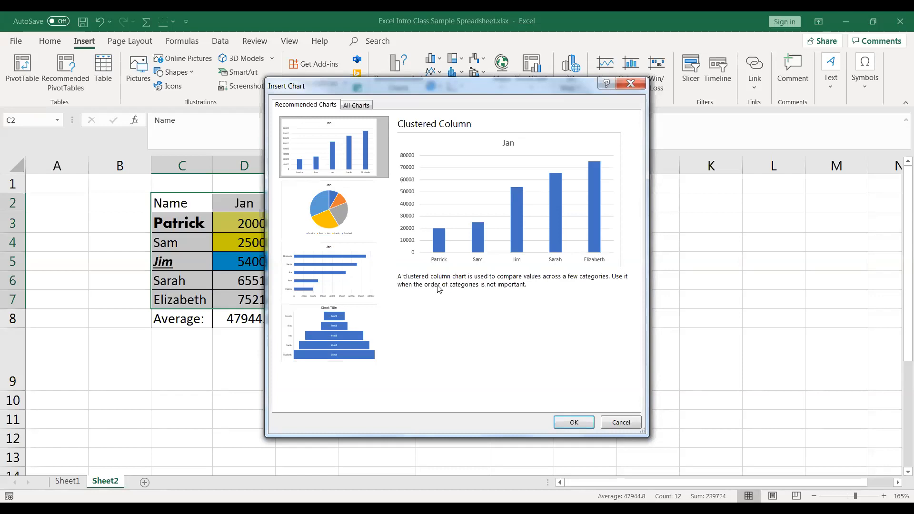
{"action": "left_click", "coordinate": [572, 427]}
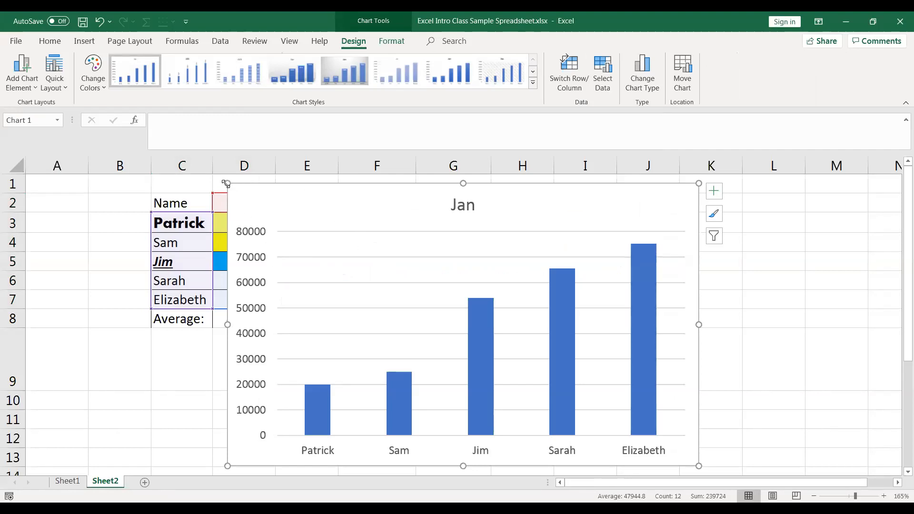
Step: Shrink the column chart and place it beside the table, across columns F to K
{"action": "left_click_drag", "start_coordinate": [225, 184], "coordinate": [514, 221]}
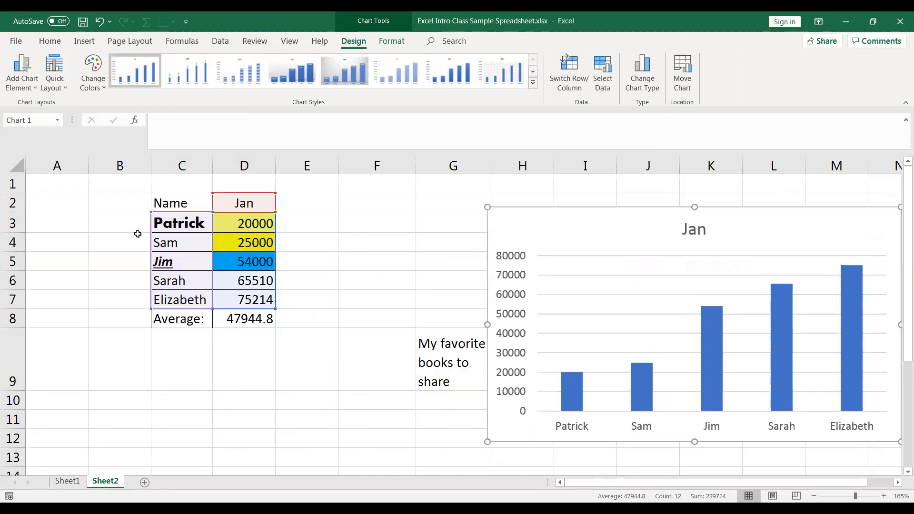
{"action": "mouse_move", "coordinate": [572, 229]}
{"action": "left_mouse_down"}
{"action": "mouse_move", "coordinate": [271, 190]}
{"action": "mouse_move", "coordinate": [186, 196]}
{"action": "mouse_move", "coordinate": [324, 233]}
{"action": "mouse_move", "coordinate": [418, 217]}
{"action": "left_mouse_up"}
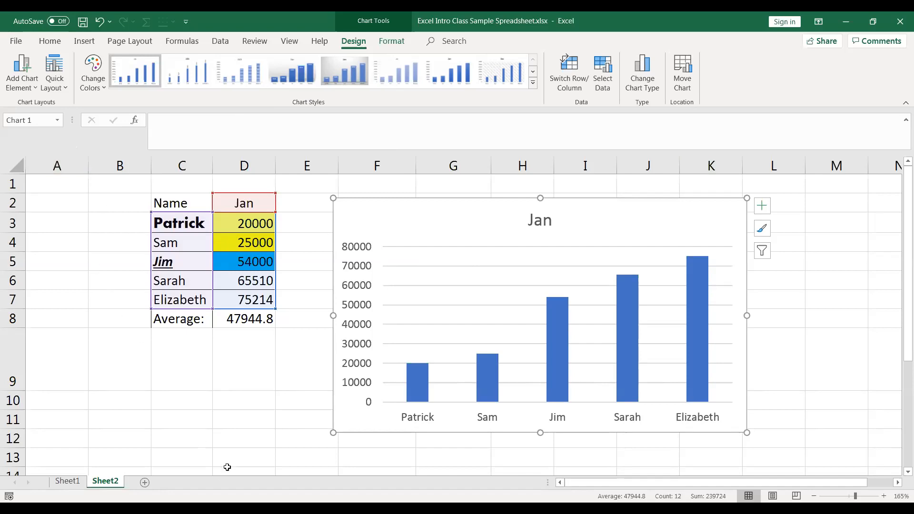
{"action": "left_click", "coordinate": [115, 322]}
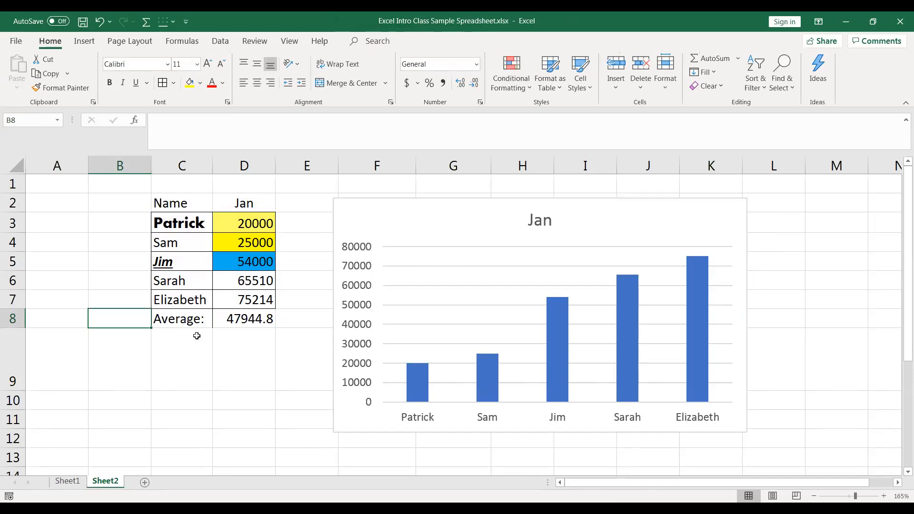
Step: Set the page orientation of Sheet2 to Landscape
{"action": "left_click", "coordinate": [85, 43]}
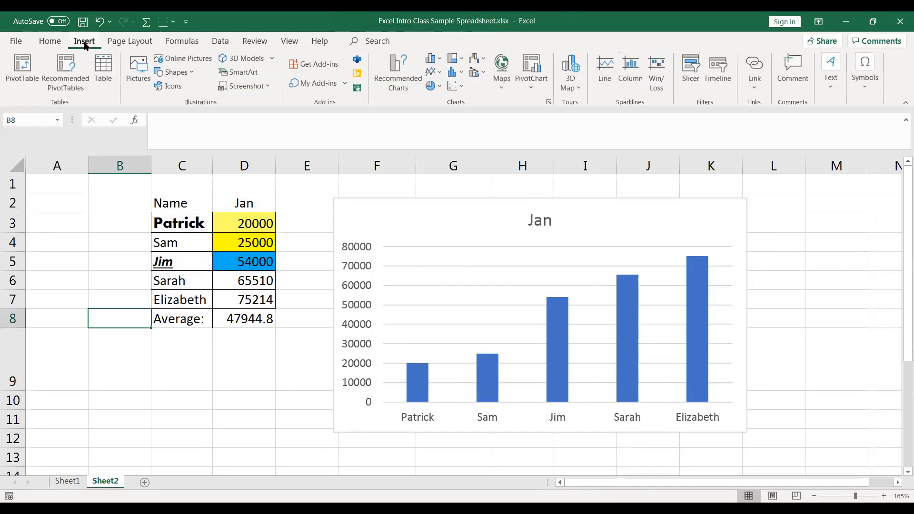
{"action": "left_click", "coordinate": [142, 45]}
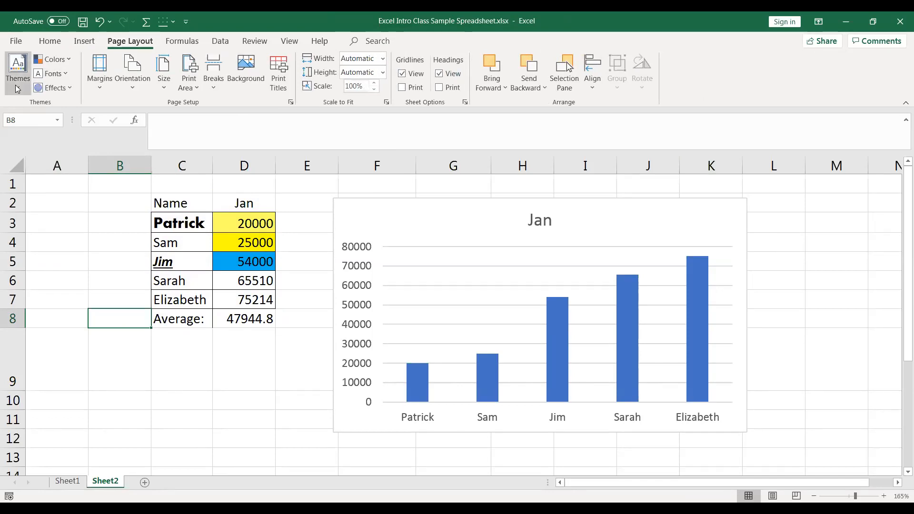
{"action": "left_click", "coordinate": [133, 89]}
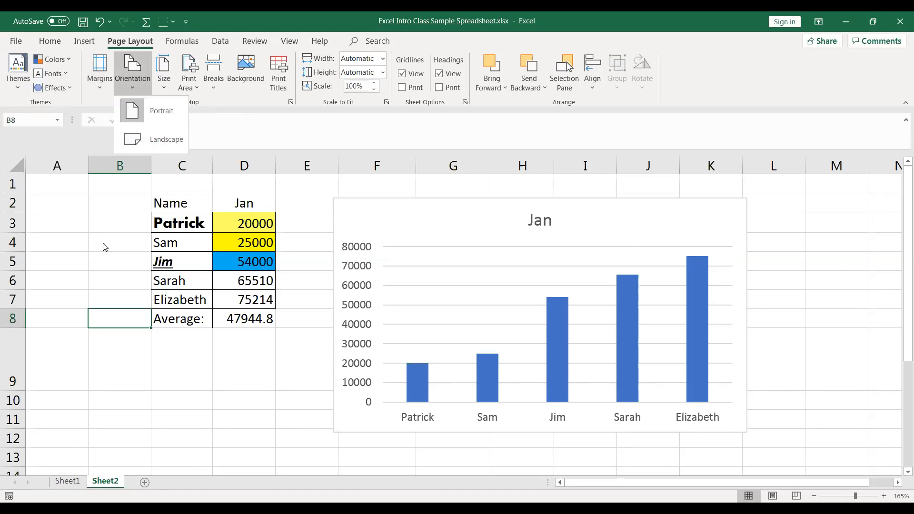
{"action": "left_click", "coordinate": [147, 140]}
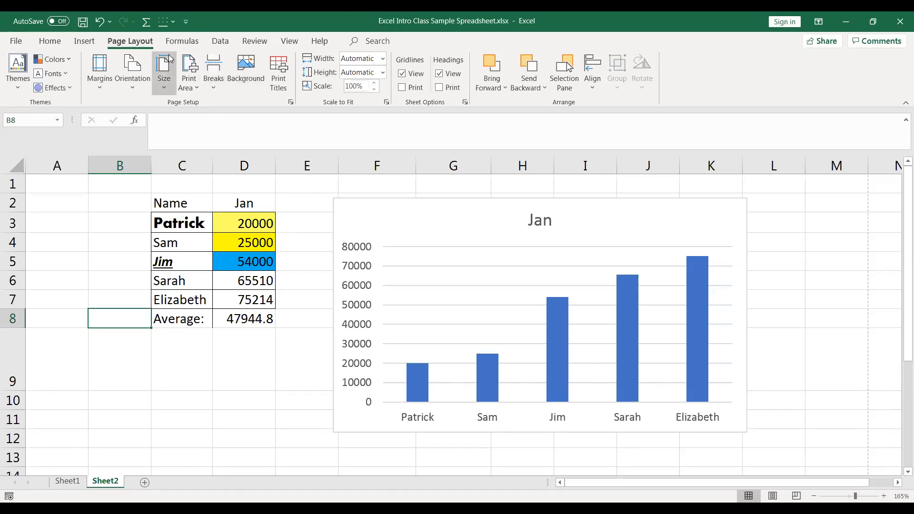
{"action": "left_click", "coordinate": [190, 42]}
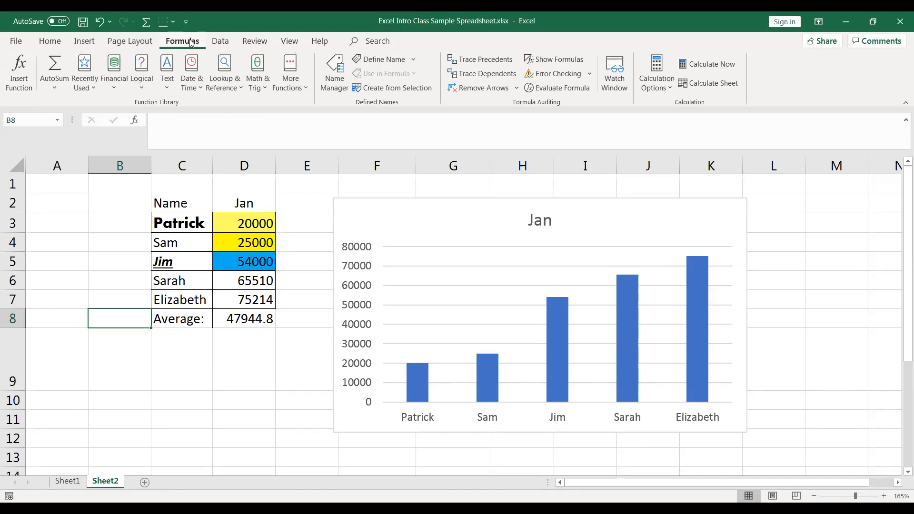
{"action": "left_click", "coordinate": [220, 42]}
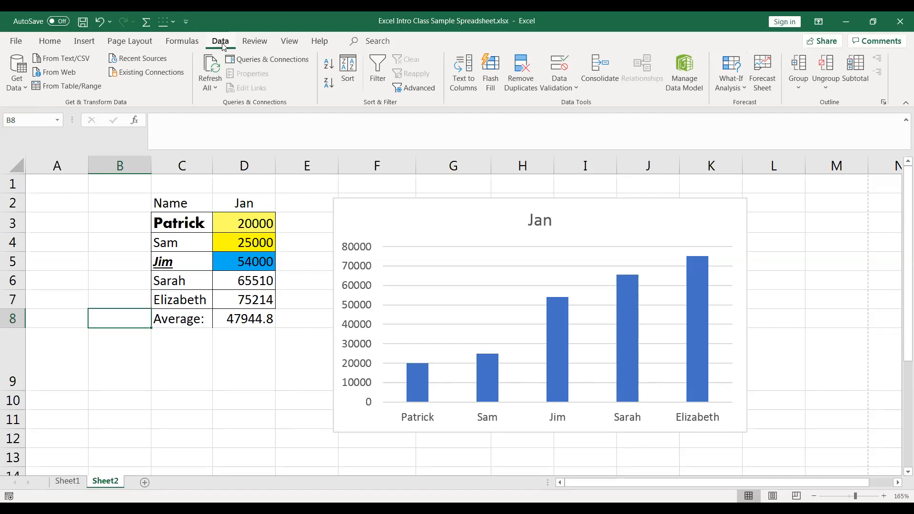
{"action": "left_click", "coordinate": [256, 42]}
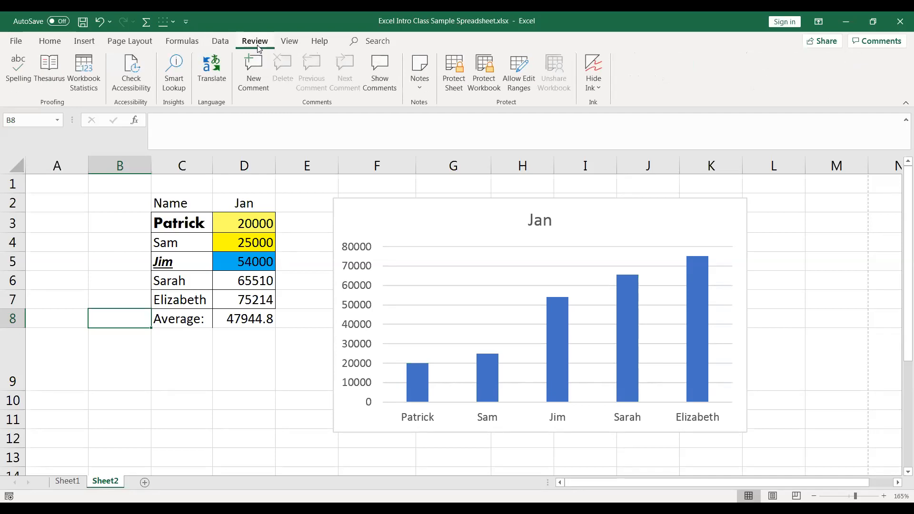
Step: Hide the gridlines on Sheet2 and show them again
{"action": "left_click", "coordinate": [290, 41]}
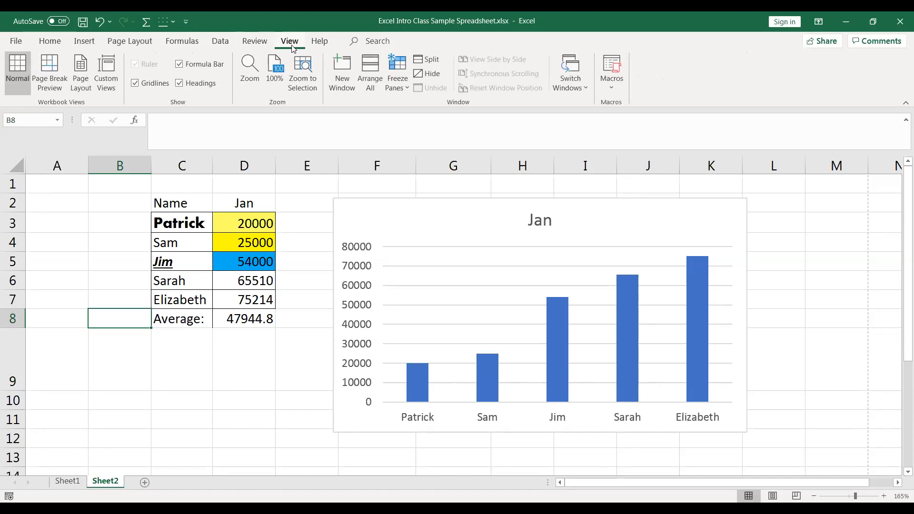
{"action": "left_click", "coordinate": [135, 84]}
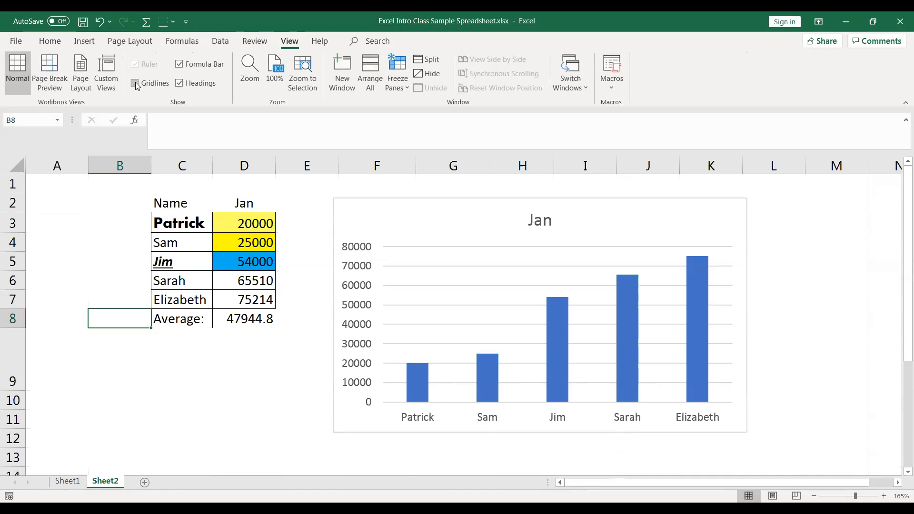
{"action": "left_click", "coordinate": [136, 84]}
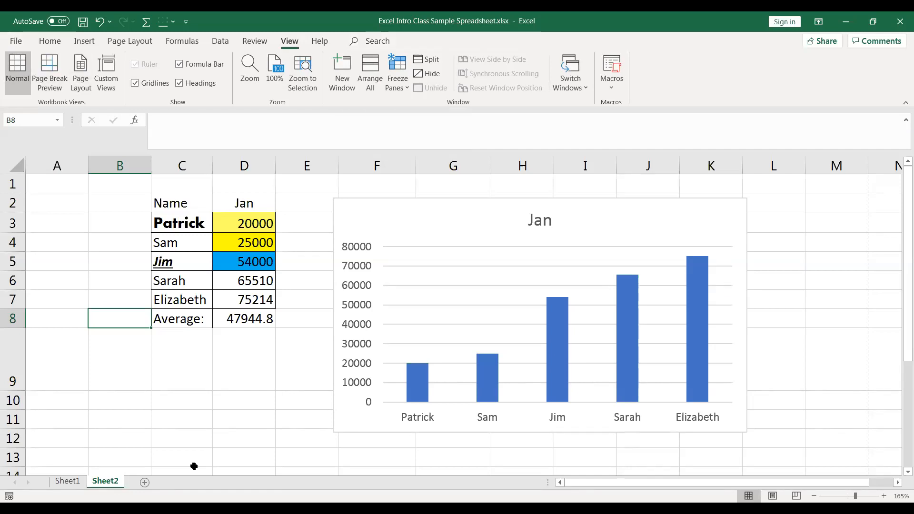
{"action": "left_click", "coordinate": [91, 397]}
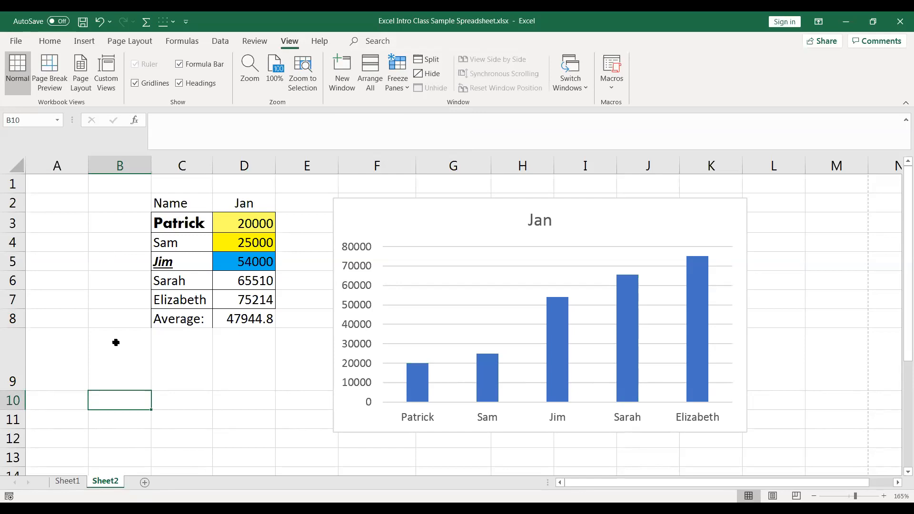
{"action": "left_click", "coordinate": [62, 185]}
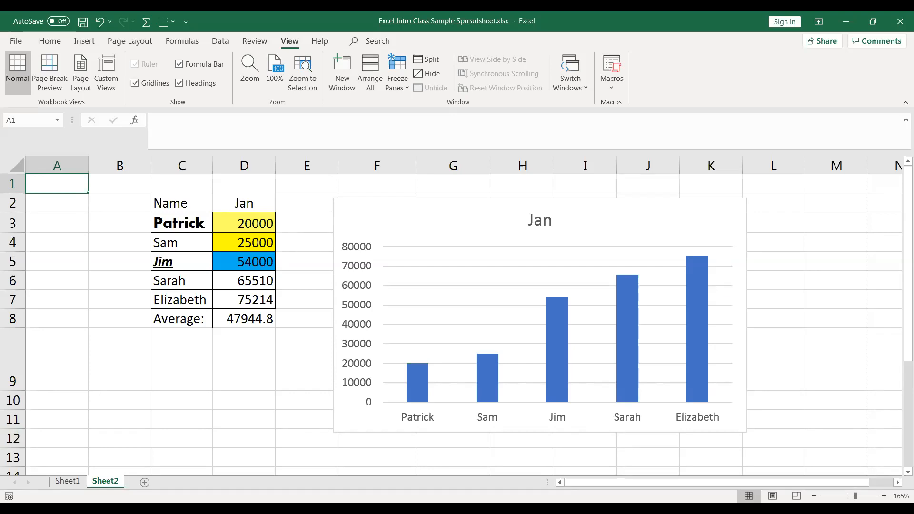
Step: Add a new worksheet and enter the header "Customers" in cell B3
{"action": "left_click", "coordinate": [145, 483]}
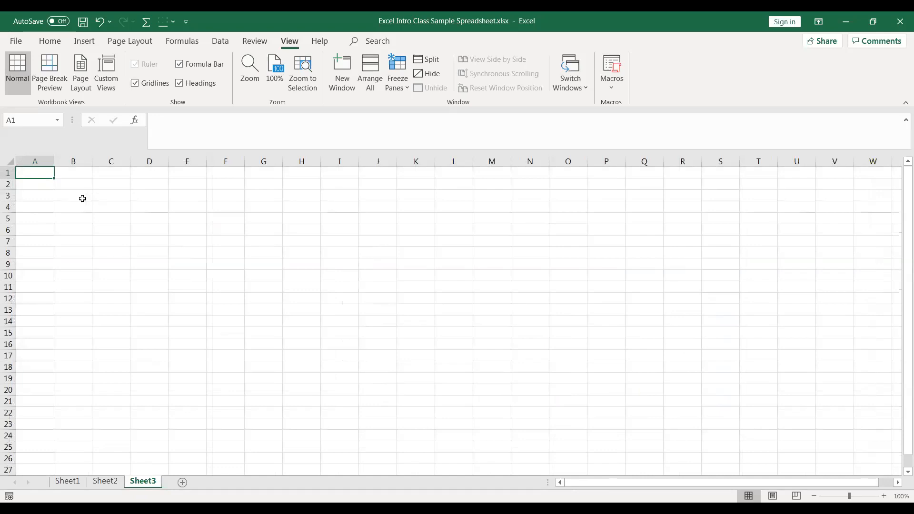
{"action": "left_click", "coordinate": [79, 197]}
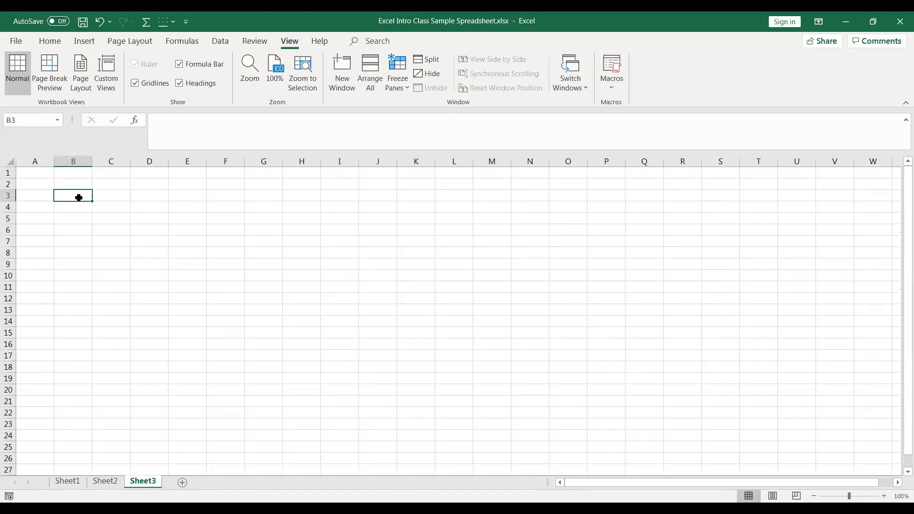
{"action": "type", "text": "Customers"}
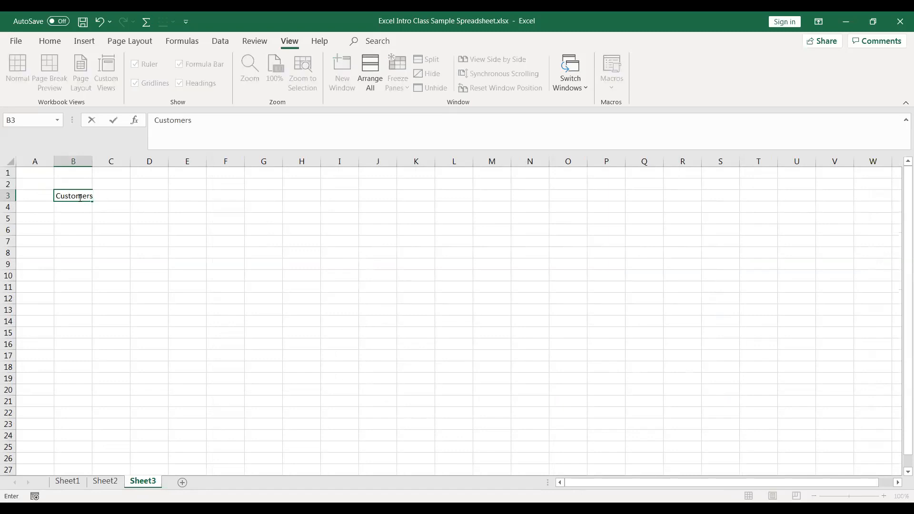
{"action": "key", "text": "Tab"}
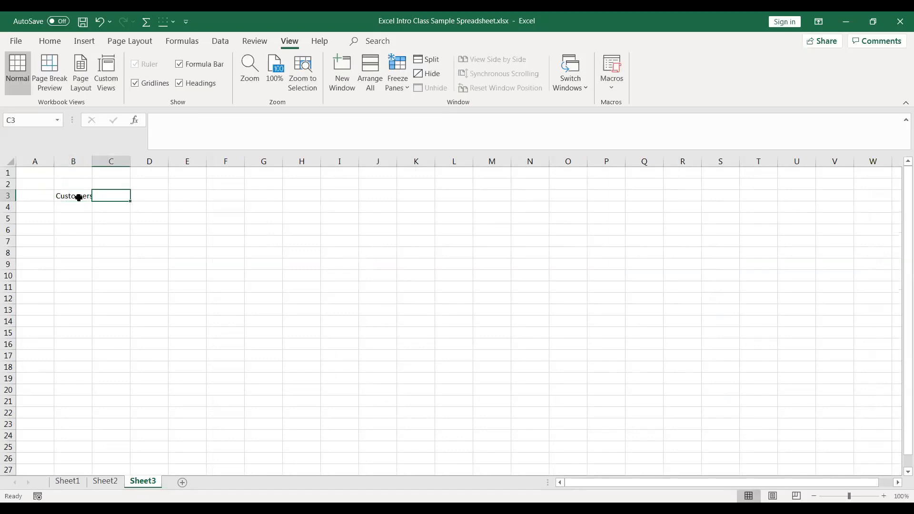
Step: Enter the column header "Business Name" in cell B5 of the customer sheet
{"action": "key", "text": "Down"}
{"action": "key", "text": "Down"}
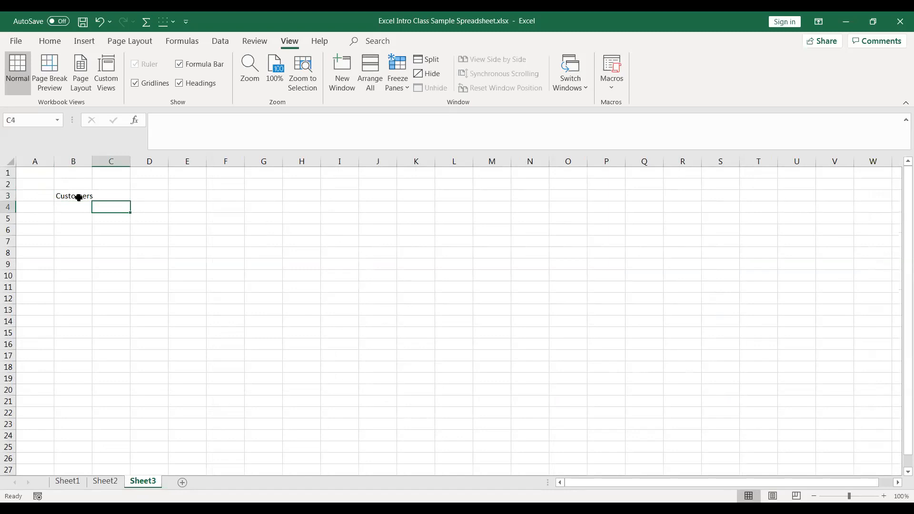
{"action": "key", "text": "Left"}
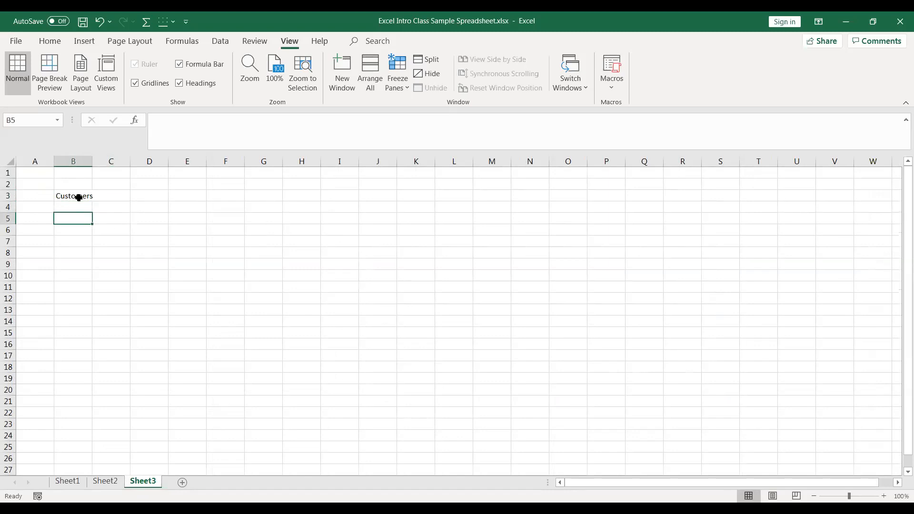
{"action": "type", "text": "Name"}
{"action": "key", "text": "Tab"}
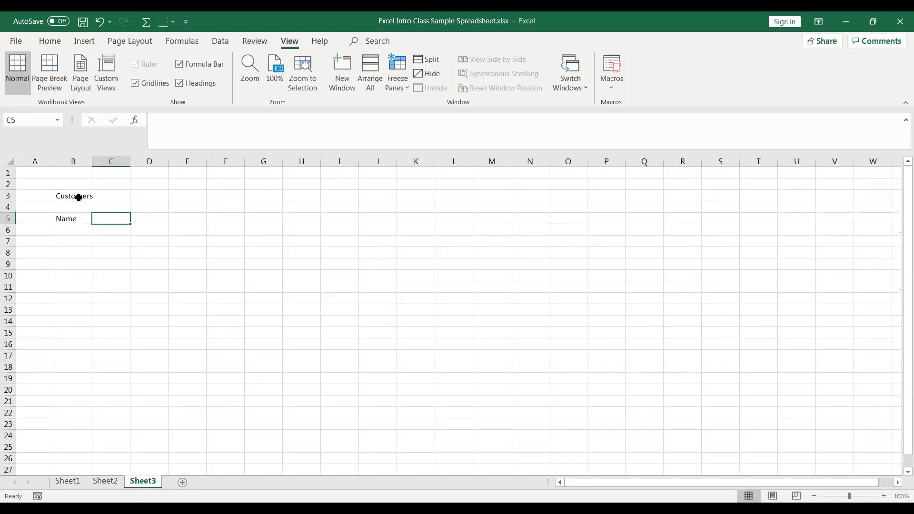
{"action": "key", "text": "Left"}
{"action": "type", "text": "Busi"}
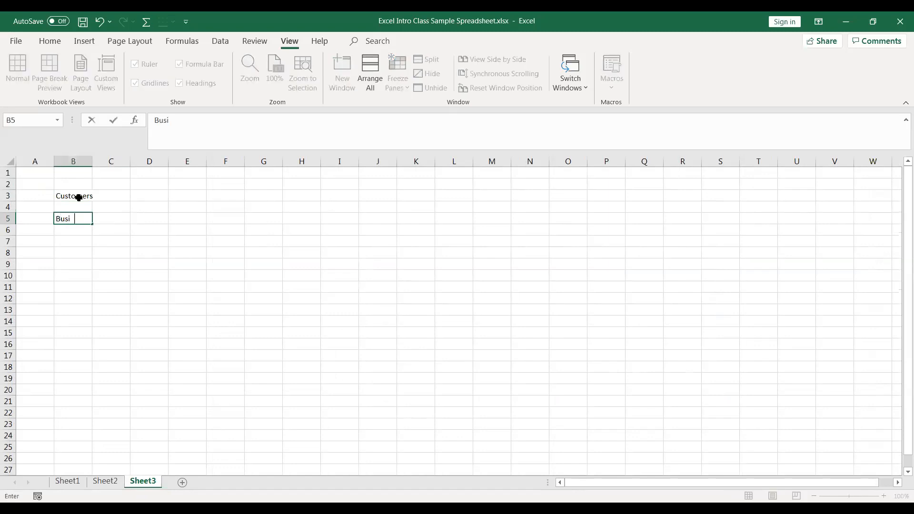
{"action": "type", "text": "ness Name"}
{"action": "key", "text": "Tab"}
Step: Enter the headers "Contact", "Phone" and "Sales September" in cells C5 to E5
{"action": "type", "text": "Contact"}
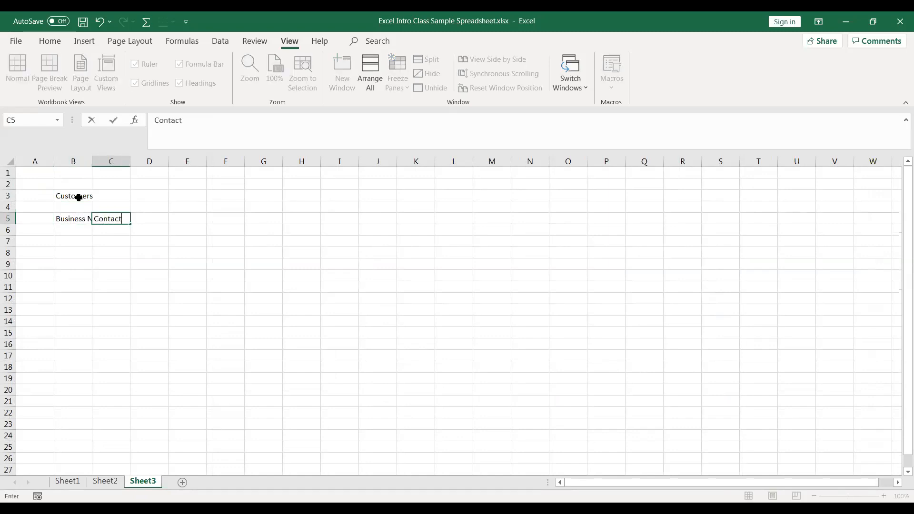
{"action": "key", "text": "Tab"}
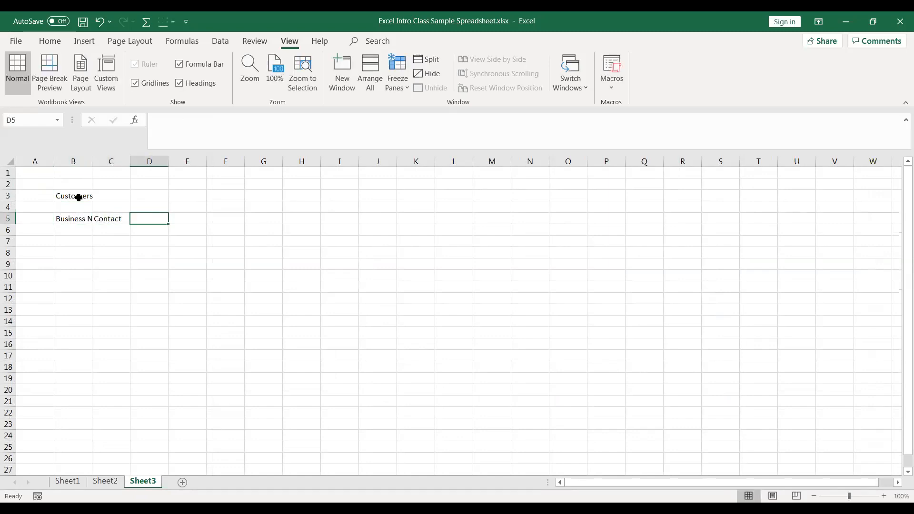
{"action": "type", "text": "Phone"}
{"action": "key", "text": "Tab"}
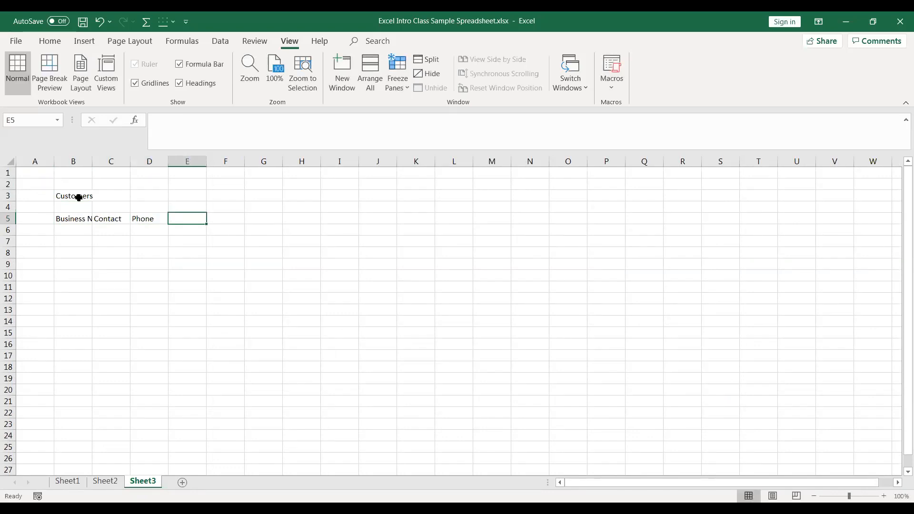
{"action": "type", "text": "Sales"}
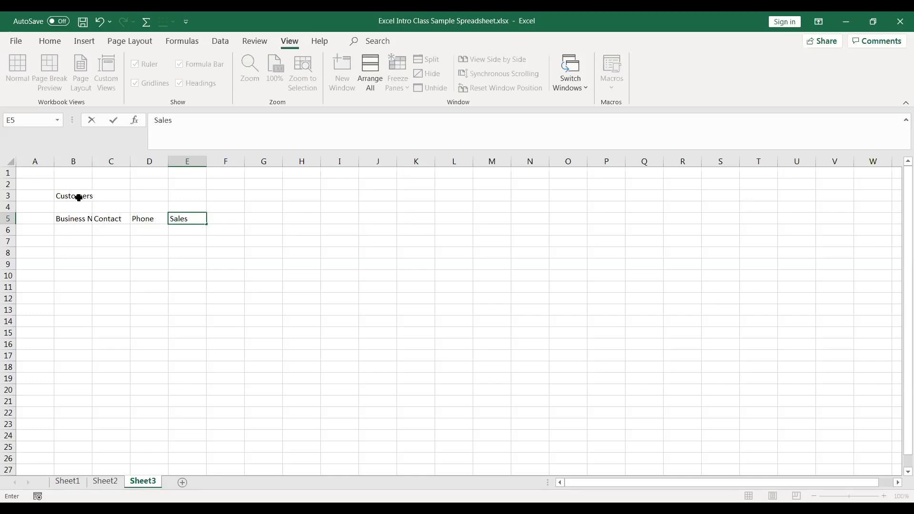
{"action": "type", "text": " September"}
{"action": "left_click", "coordinate": [261, 203]}
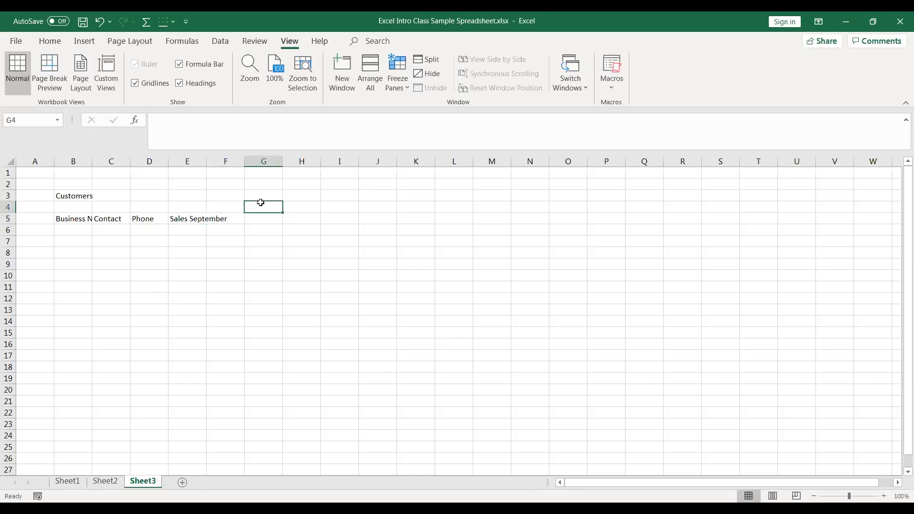
Step: Fit columns B and E to their header text and widen columns D and C, making C the widest
{"action": "double_click", "coordinate": [92, 161]}
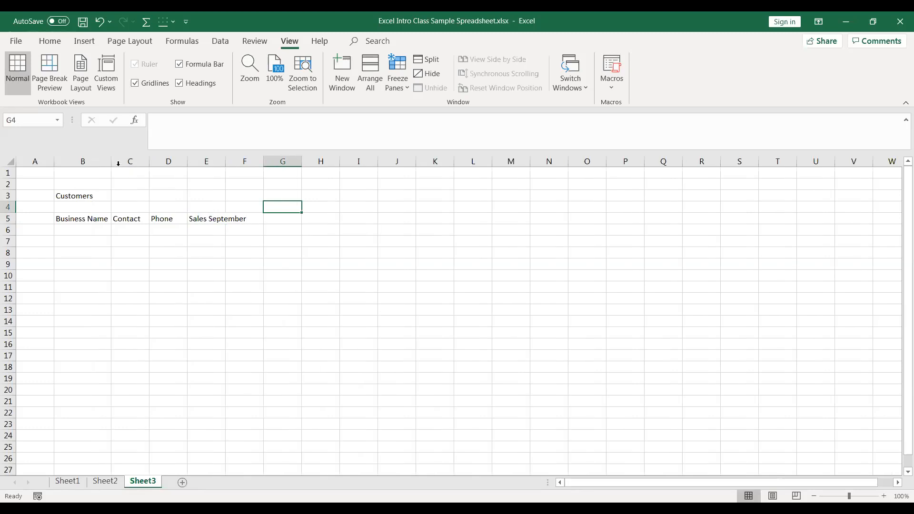
{"action": "double_click", "coordinate": [227, 161]}
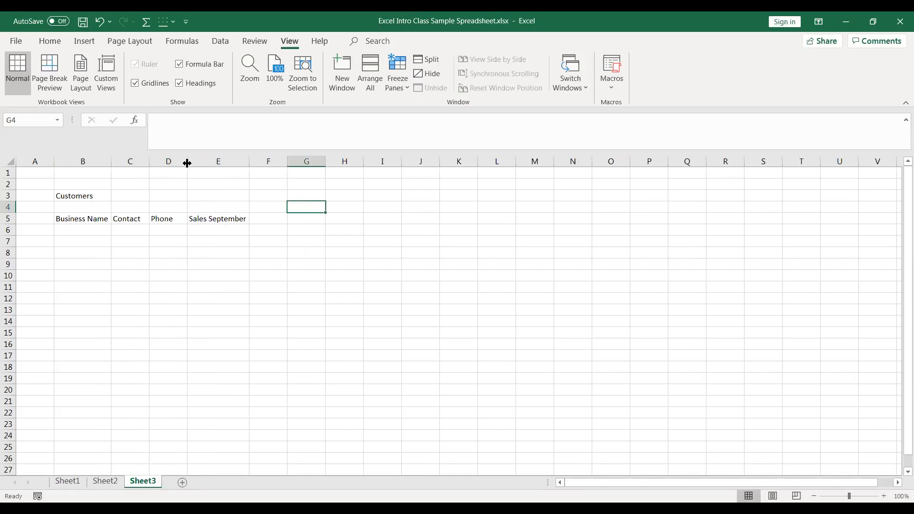
{"action": "left_click_drag", "start_coordinate": [187, 163], "coordinate": [212, 162]}
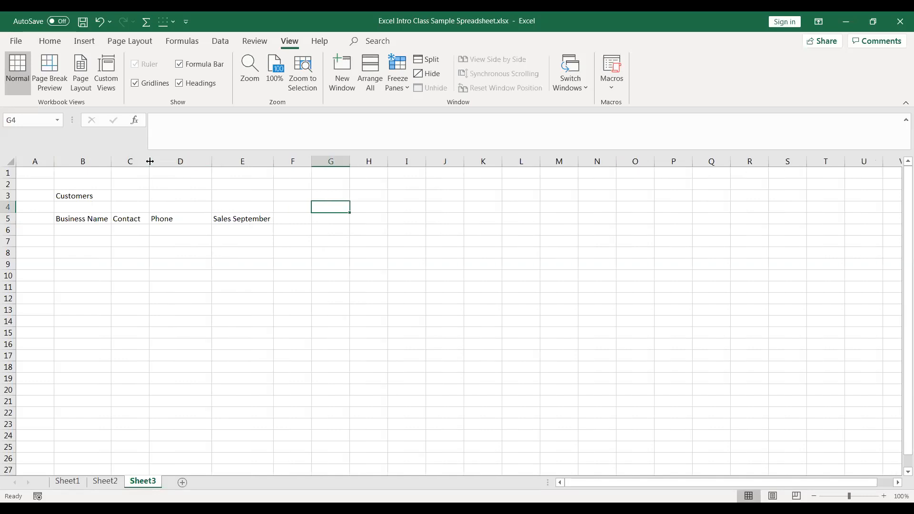
{"action": "left_click_drag", "start_coordinate": [149, 162], "coordinate": [226, 161]}
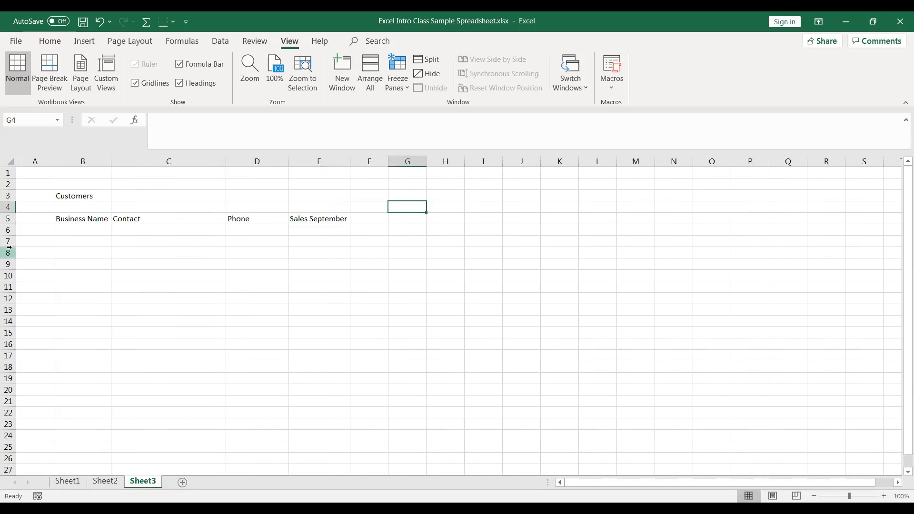
Step: Enter the numbers 1 and 2 in cells A6 and A7
{"action": "left_click", "coordinate": [38, 230]}
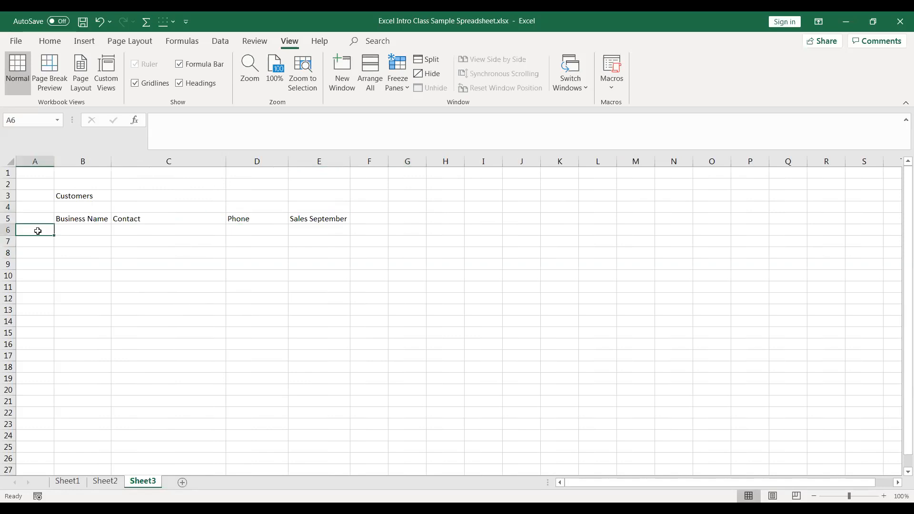
{"action": "type", "text": "1"}
{"action": "key", "text": "Return"}
{"action": "type", "text": "2"}
{"action": "key", "text": "Return"}
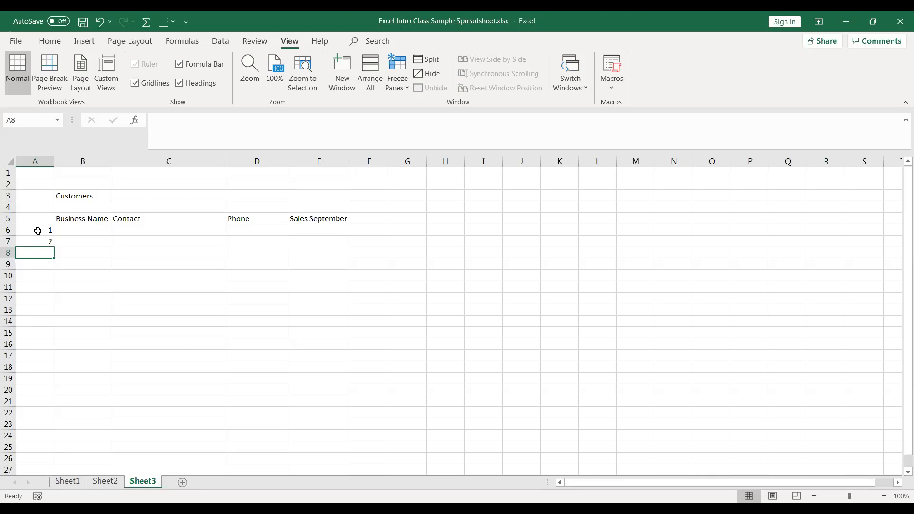
Step: Clear cell A7 and fill the number 1 from A6 down to A11
{"action": "left_click", "coordinate": [37, 231]}
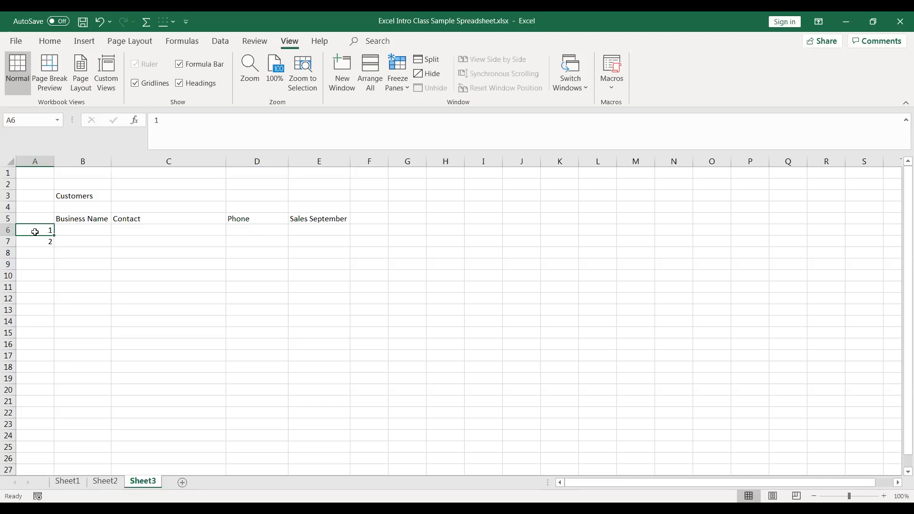
{"action": "left_click", "coordinate": [38, 243]}
{"action": "key", "text": "BackSpace"}
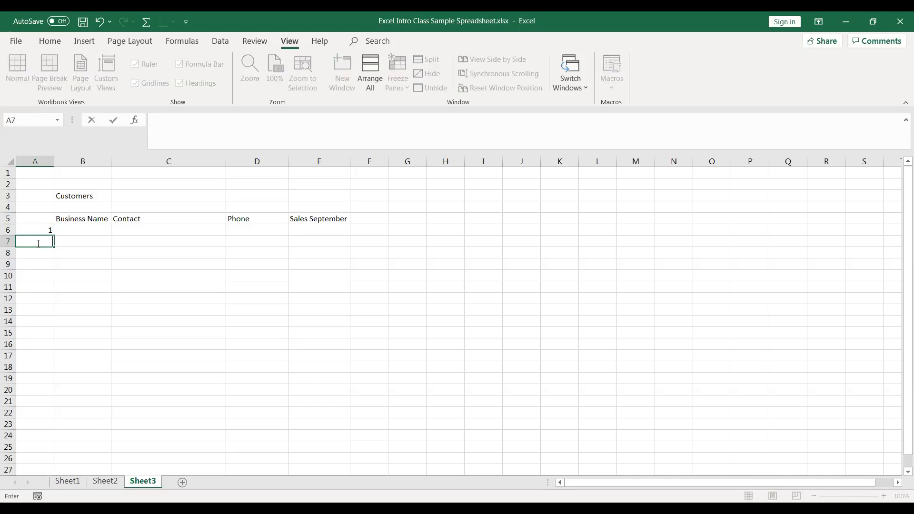
{"action": "left_click", "coordinate": [37, 228]}
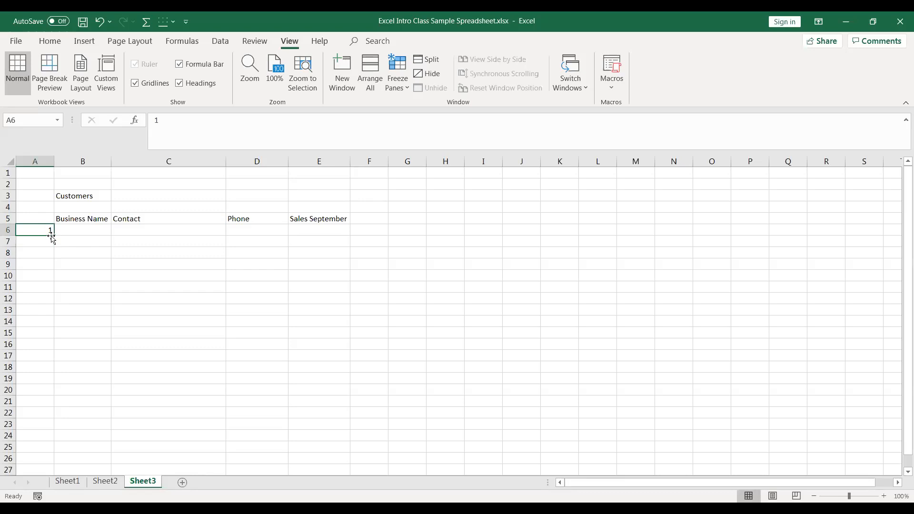
{"action": "left_click_drag", "start_coordinate": [54, 235], "coordinate": [52, 289]}
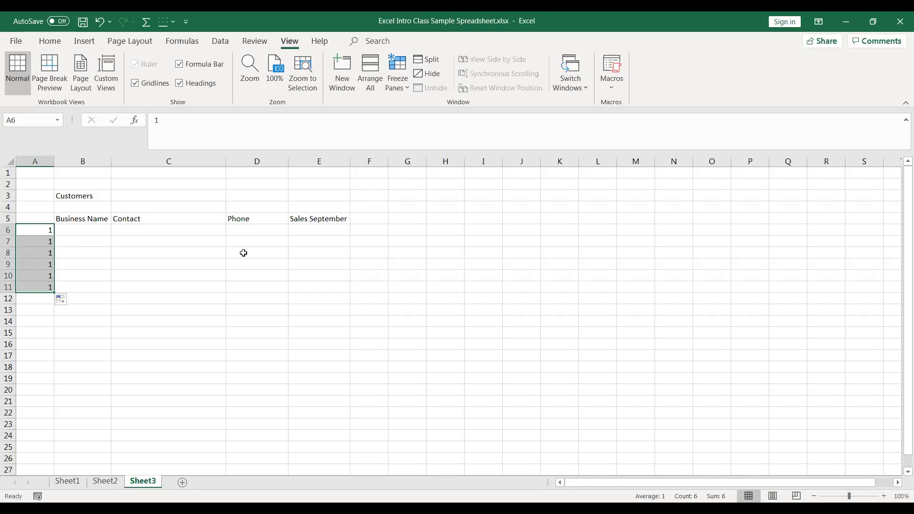
Step: Re-enter 1 in cell A6 and replace the number in A7 with 2
{"action": "left_click", "coordinate": [33, 233]}
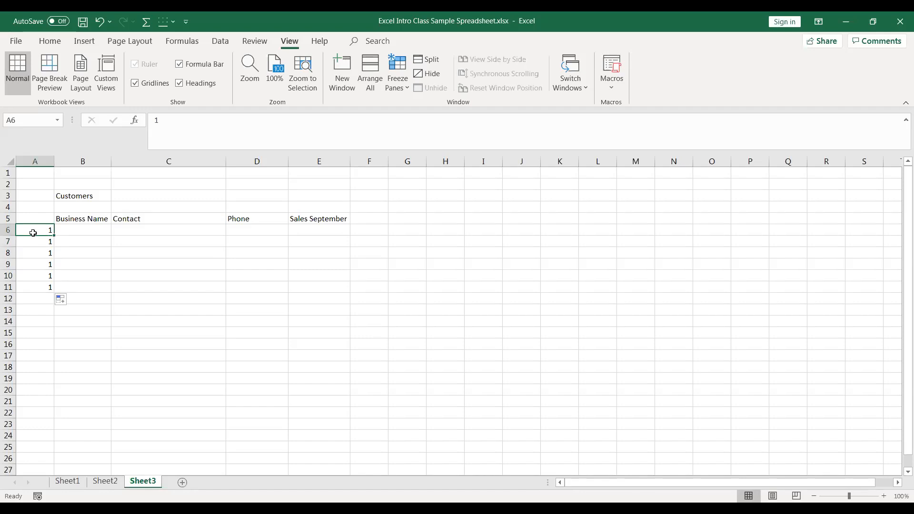
{"action": "type", "text": "1"}
{"action": "key", "text": "Return"}
{"action": "type", "text": "2"}
{"action": "key", "text": "Return"}
Step: Extend the number series from A6:A7 down column A to 586 in row 591
{"action": "left_click_drag", "start_coordinate": [33, 233], "coordinate": [34, 240]}
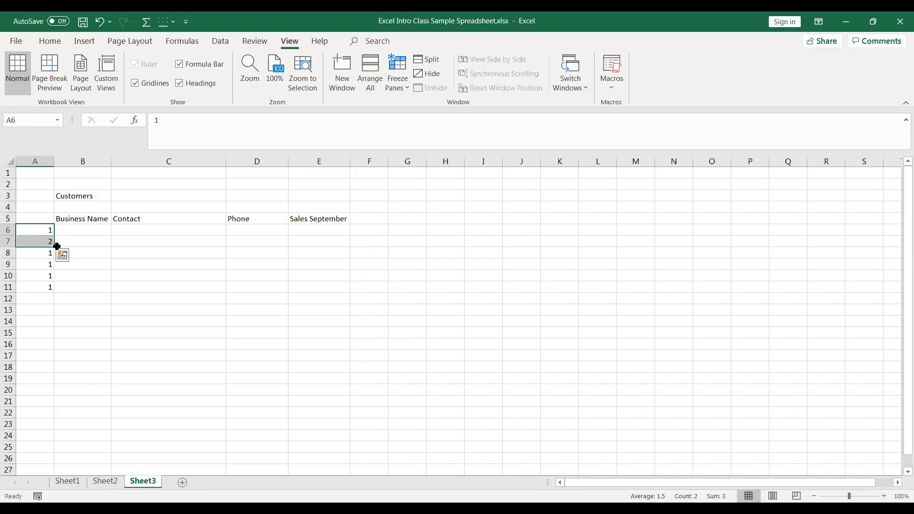
{"action": "left_click_drag", "start_coordinate": [54, 248], "coordinate": [55, 257]}
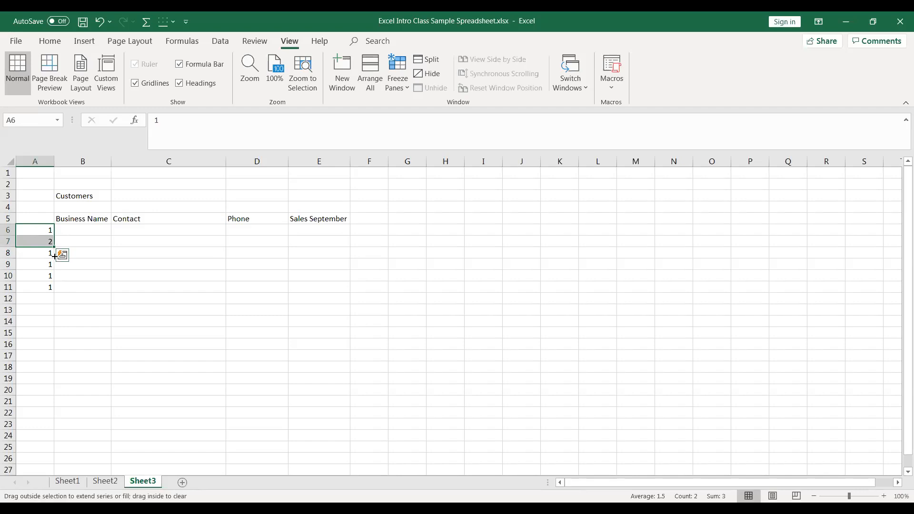
{"action": "left_click_drag", "start_coordinate": [54, 257], "coordinate": [55, 257]}
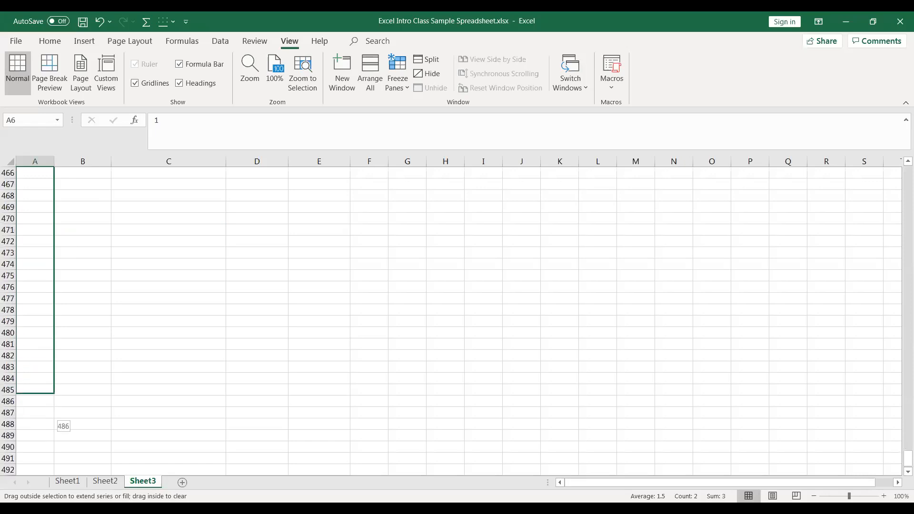
{"action": "left_click_drag", "start_coordinate": [54, 419], "coordinate": [41, 373]}
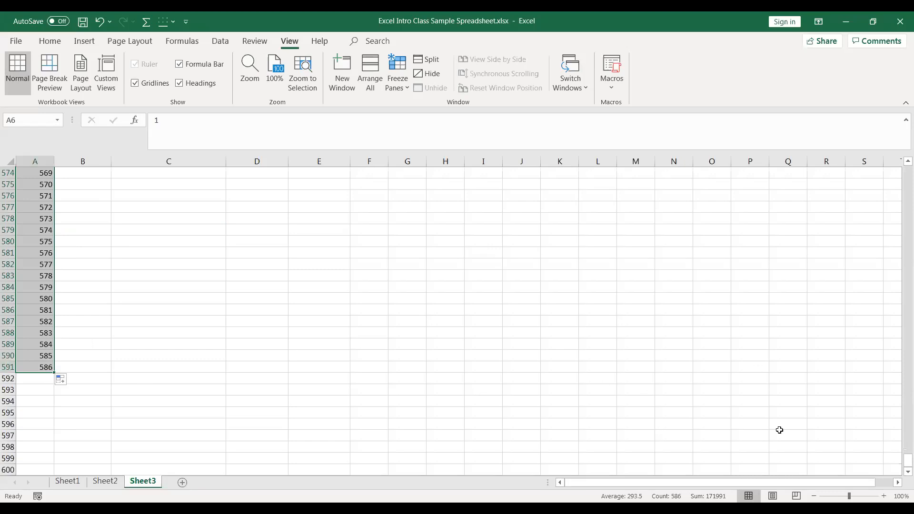
Step: Look through the numbered rows in column A, past the end of the list and back up to the headers
{"action": "left_click_drag", "start_coordinate": [901, 462], "coordinate": [899, 381]}
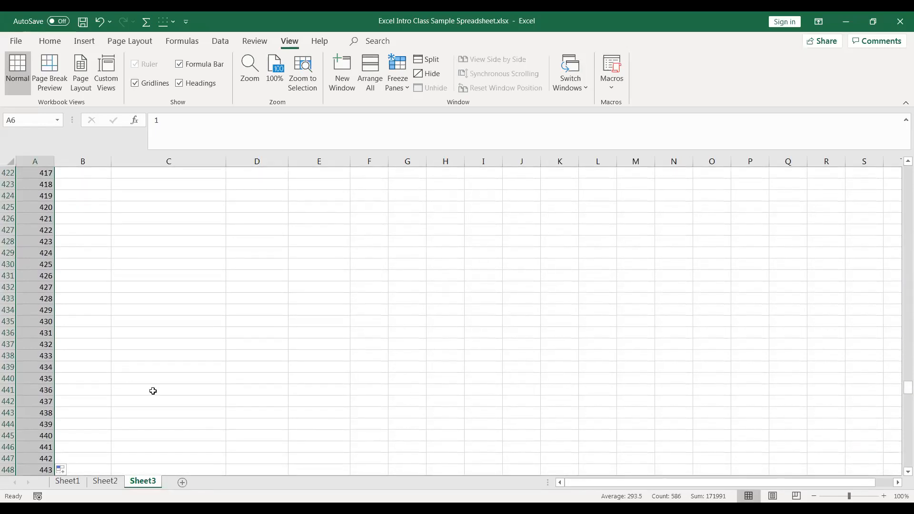
{"action": "left_click", "coordinate": [151, 336]}
{"action": "key", "text": "Up"}
{"action": "key", "text": "Up"}
{"action": "key", "text": "Up"}
{"action": "key", "text": "Up"}
{"action": "key", "text": "Up"}
{"action": "key", "text": "Up"}
{"action": "key", "text": "Up"}
{"action": "key", "text": "Up"}
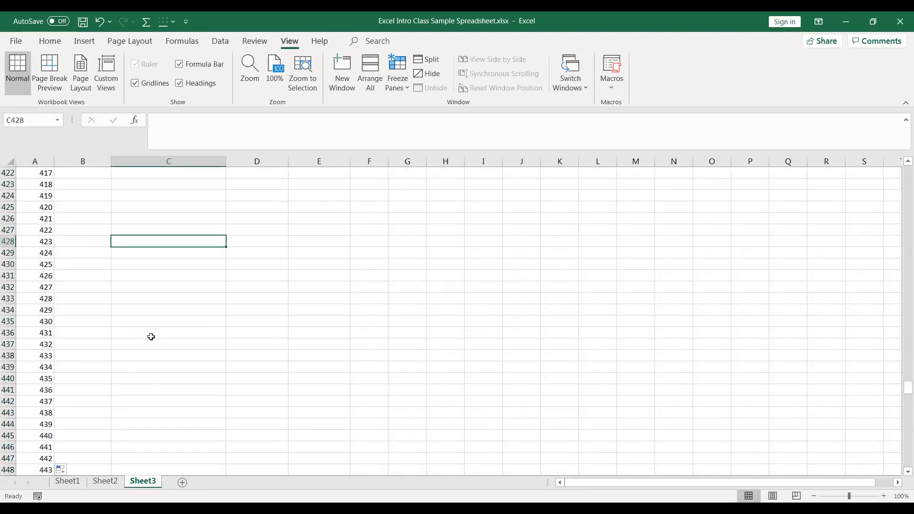
{"action": "key", "text": "Page_Down"}
{"action": "key", "text": "Page_Down"}
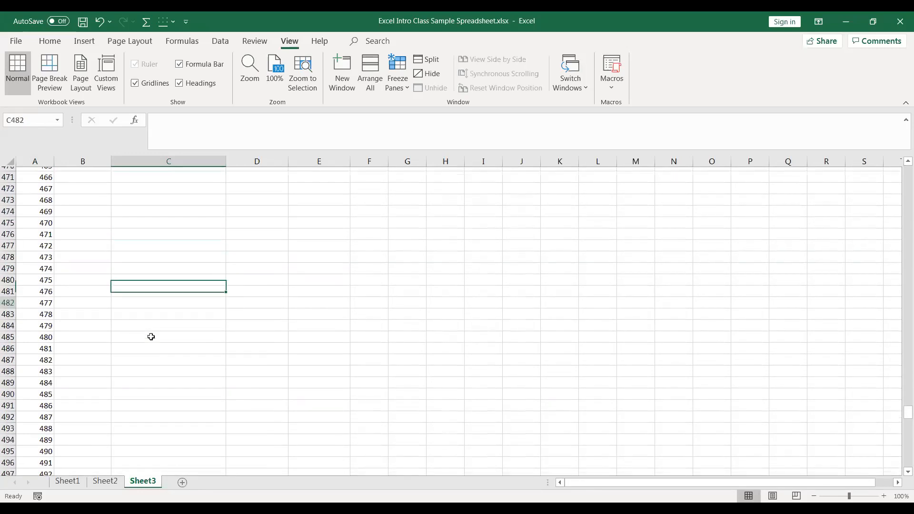
{"action": "key", "text": "Page_Down"}
{"action": "key", "text": "Page_Down"}
{"action": "key", "text": "Page_Down"}
{"action": "key", "text": "Page_Down"}
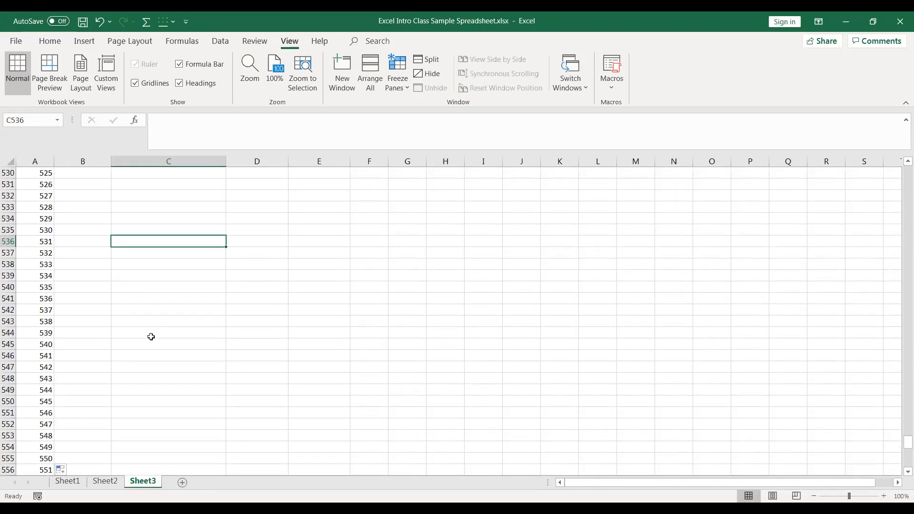
{"action": "key", "text": "Page_Down"}
{"action": "key", "text": "Page_Down"}
{"action": "key", "text": "Page_Down"}
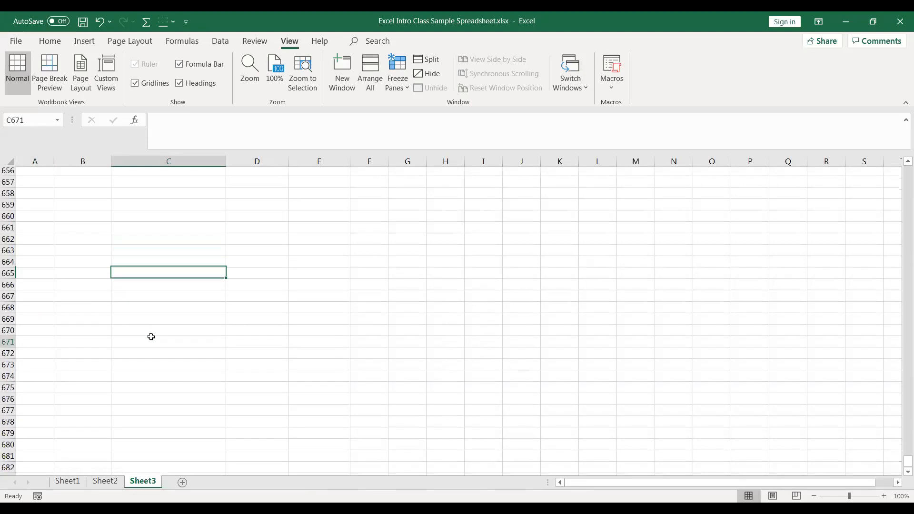
{"action": "key", "text": "Page_Down"}
{"action": "key", "text": "Page_Down"}
{"action": "key", "text": "Page_Down"}
{"action": "key", "text": "Page_Down"}
{"action": "key", "text": "Page_Down"}
{"action": "key", "text": "Page_Down"}
{"action": "key", "text": "Page_Down"}
{"action": "key", "text": "Page_Down"}
{"action": "key", "text": "Page_Down"}
{"action": "key", "text": "Page_Down"}
{"action": "key", "text": "Page_Down"}
{"action": "key", "text": "Page_Down"}
{"action": "key", "text": "Page_Down"}
{"action": "key", "text": "Page_Down"}
{"action": "key", "text": "Page_Down"}
{"action": "key", "text": "Page_Down"}
{"action": "key", "text": "Page_Down"}
{"action": "key", "text": "Page_Down"}
{"action": "key", "text": "Page_Down"}
{"action": "key", "text": "Page_Down"}
{"action": "key", "text": "Page_Down"}
{"action": "key", "text": "Page_Down"}
{"action": "key", "text": "Page_Down"}
{"action": "key", "text": "Page_Down"}
{"action": "key", "text": "Page_Down"}
{"action": "key", "text": "Page_Down"}
{"action": "key", "text": "Page_Down"}
{"action": "key", "text": "Page_Down"}
{"action": "key", "text": "Page_Down"}
{"action": "key", "text": "Page_Down"}
{"action": "key", "text": "Page_Down"}
{"action": "key", "text": "Page_Down"}
{"action": "key", "text": "Page_Down"}
{"action": "key", "text": "Page_Down"}
{"action": "key", "text": "Page_Down"}
{"action": "key", "text": "Page_Up"}
{"action": "key", "text": "Page_Up"}
{"action": "key", "text": "Page_Up"}
{"action": "key", "text": "Page_Up"}
{"action": "key", "text": "Page_Up"}
{"action": "key", "text": "Page_Up"}
{"action": "key", "text": "Page_Up"}
{"action": "key", "text": "Page_Up"}
{"action": "key", "text": "Page_Up"}
{"action": "key", "text": "Page_Up"}
{"action": "key", "text": "Page_Up"}
{"action": "key", "text": "Page_Up"}
{"action": "key", "text": "Page_Up"}
{"action": "key", "text": "Page_Up"}
{"action": "key", "text": "Page_Up"}
{"action": "key", "text": "Page_Up"}
{"action": "key", "text": "Page_Up"}
{"action": "key", "text": "Page_Up"}
{"action": "key", "text": "Page_Up"}
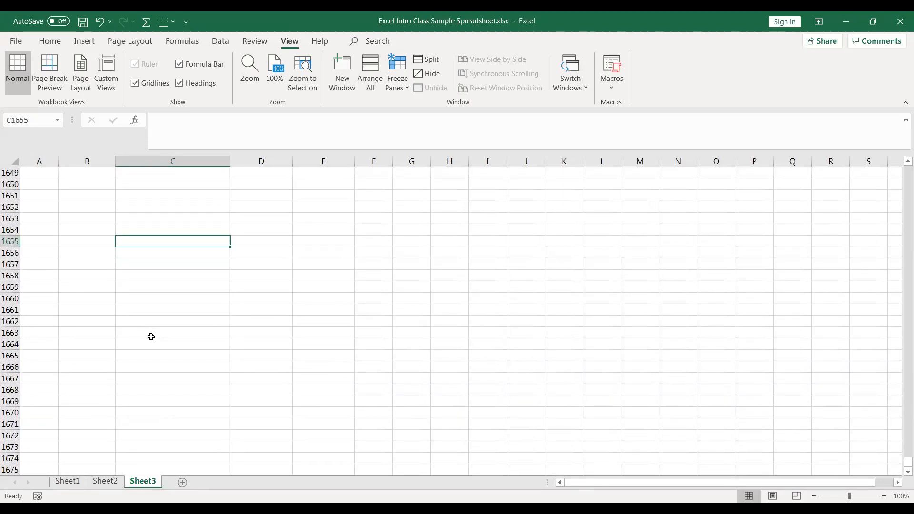
{"action": "key", "text": "Page_Up"}
{"action": "key", "text": "Page_Up"}
{"action": "key", "text": "Page_Up"}
{"action": "key", "text": "Page_Up"}
{"action": "key", "text": "Page_Up"}
{"action": "key", "text": "Page_Up"}
{"action": "key", "text": "Page_Up"}
{"action": "key", "text": "Page_Up"}
{"action": "key", "text": "Page_Up"}
{"action": "key", "text": "Page_Up"}
{"action": "key", "text": "Page_Up"}
{"action": "key", "text": "Page_Up"}
{"action": "key", "text": "Page_Up"}
{"action": "key", "text": "Page_Up"}
{"action": "key", "text": "Page_Up"}
{"action": "key", "text": "Page_Up"}
{"action": "key", "text": "Page_Up"}
{"action": "key", "text": "Page_Up"}
{"action": "key", "text": "Page_Up"}
{"action": "key", "text": "Page_Up"}
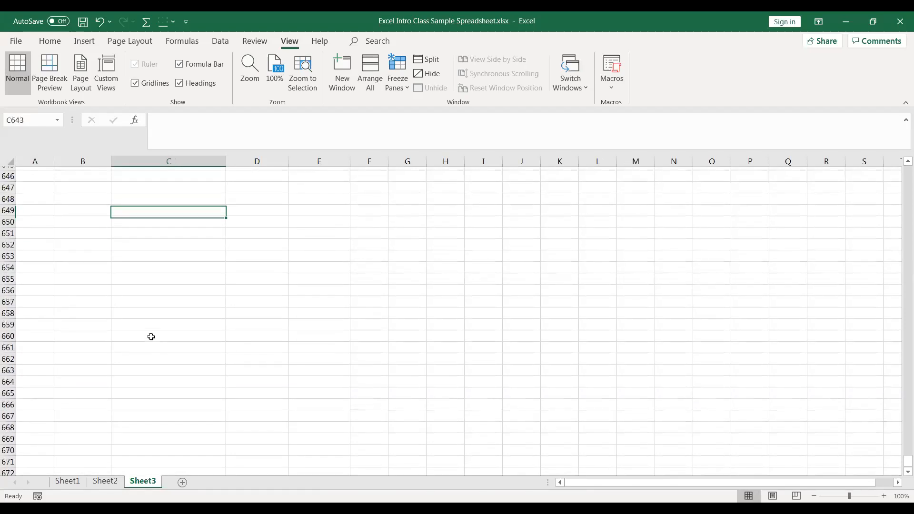
{"action": "key", "text": "Page_Up"}
{"action": "key", "text": "Page_Up"}
{"action": "key", "text": "Page_Up"}
{"action": "key", "text": "Page_Up"}
{"action": "key", "text": "Page_Up"}
{"action": "key", "text": "Page_Up"}
{"action": "key", "text": "Page_Up"}
{"action": "key", "text": "Page_Up"}
{"action": "key", "text": "Page_Up"}
{"action": "key", "text": "Page_Up"}
{"action": "key", "text": "Page_Up"}
{"action": "key", "text": "Page_Up"}
{"action": "key", "text": "Page_Up"}
{"action": "key", "text": "Page_Up"}
{"action": "key", "text": "Page_Up"}
{"action": "key", "text": "Page_Up"}
{"action": "key", "text": "Page_Up"}
{"action": "key", "text": "Page_Up"}
{"action": "key", "text": "Page_Up"}
{"action": "key", "text": "Page_Up"}
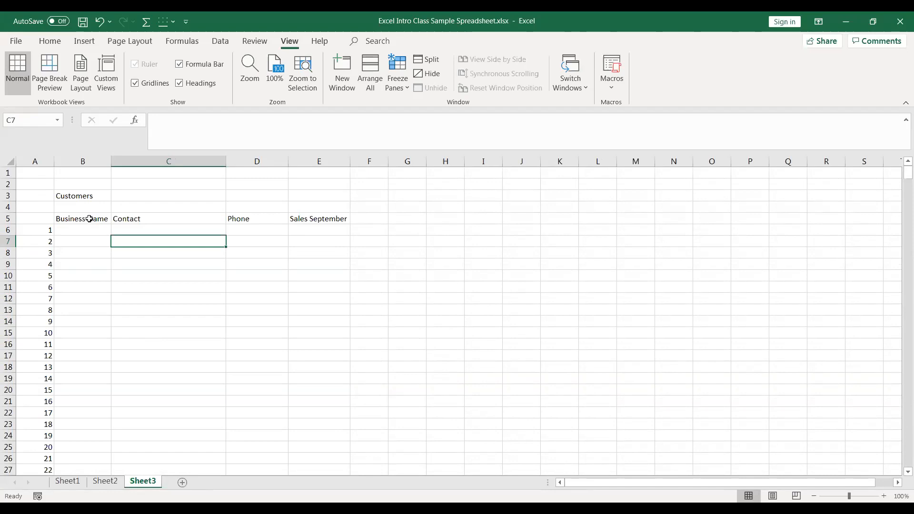
Step: Set the font size of the header cells B5:E5 to 20
{"action": "left_click_drag", "start_coordinate": [90, 218], "coordinate": [298, 218]}
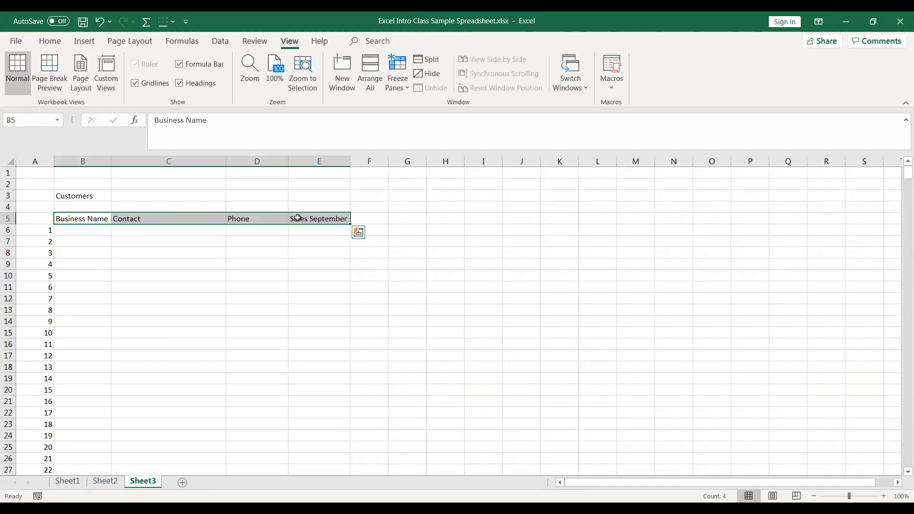
{"action": "left_click", "coordinate": [51, 41]}
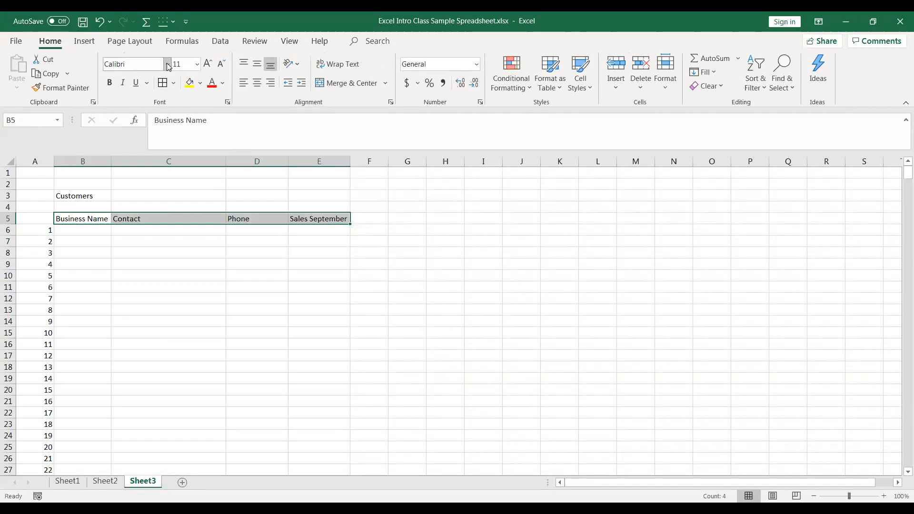
{"action": "left_click", "coordinate": [198, 68]}
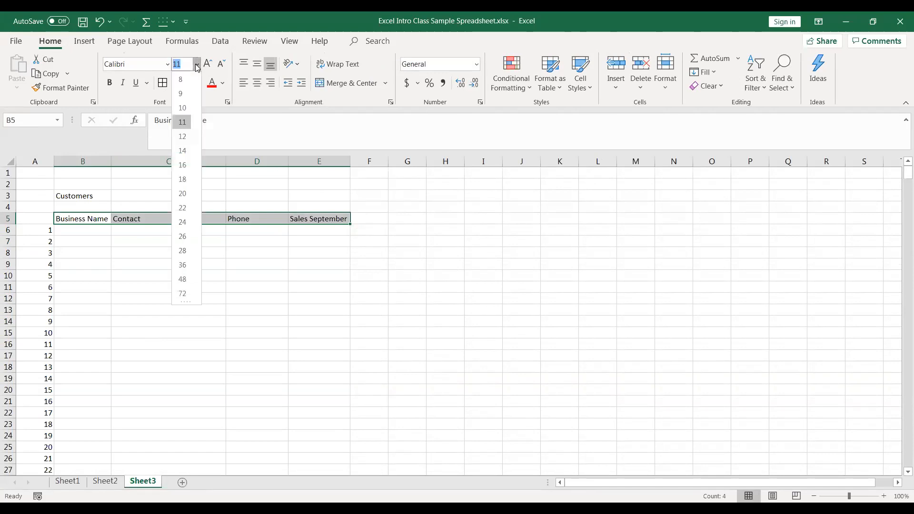
{"action": "left_click", "coordinate": [185, 197]}
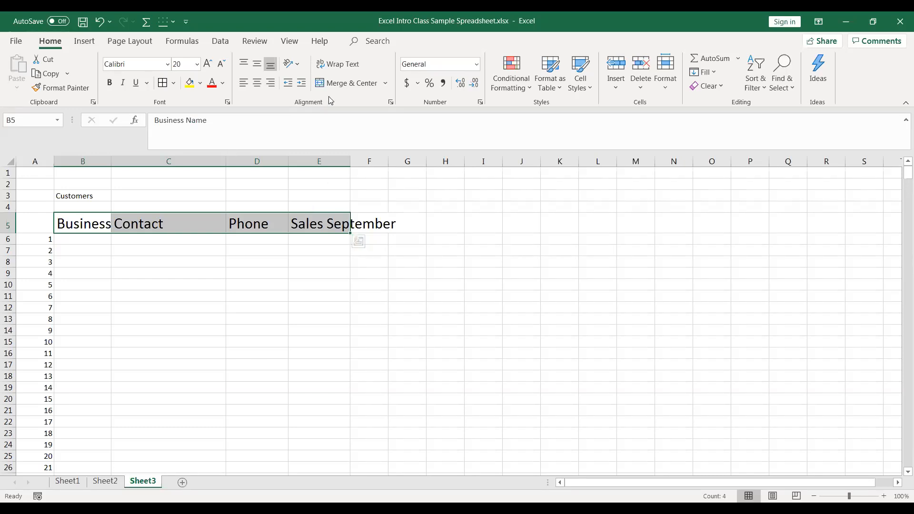
Step: Wrap the text in headers B5:E5 and widen columns B and E so that no header word is split
{"action": "left_click", "coordinate": [348, 65]}
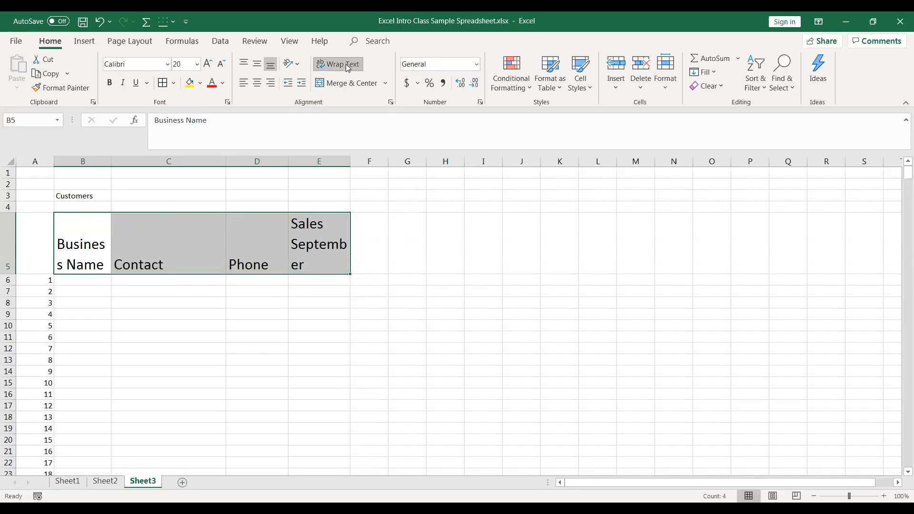
{"action": "left_click", "coordinate": [398, 263]}
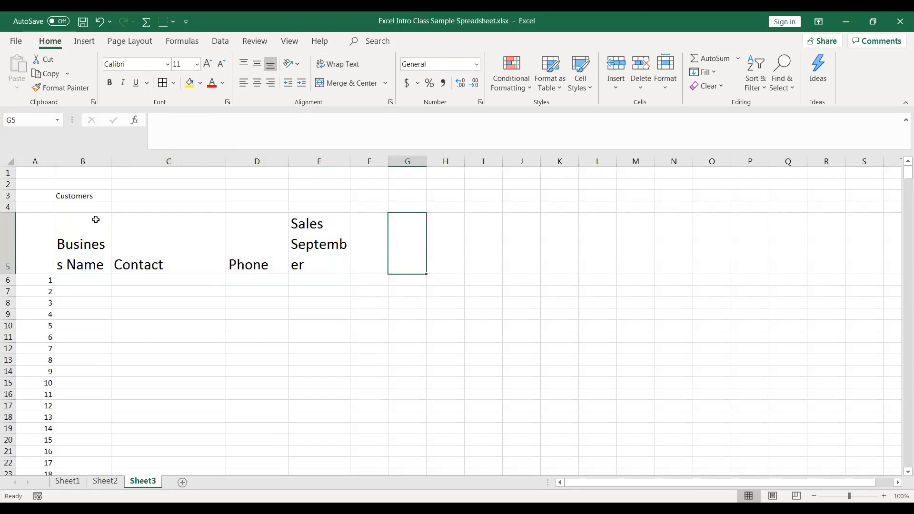
{"action": "left_click_drag", "start_coordinate": [115, 159], "coordinate": [121, 159]}
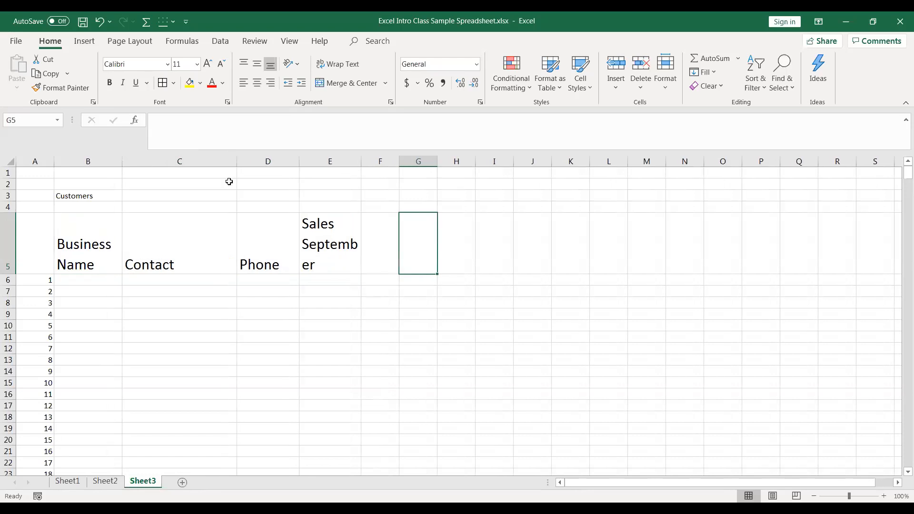
{"action": "left_click_drag", "start_coordinate": [361, 162], "coordinate": [378, 162]}
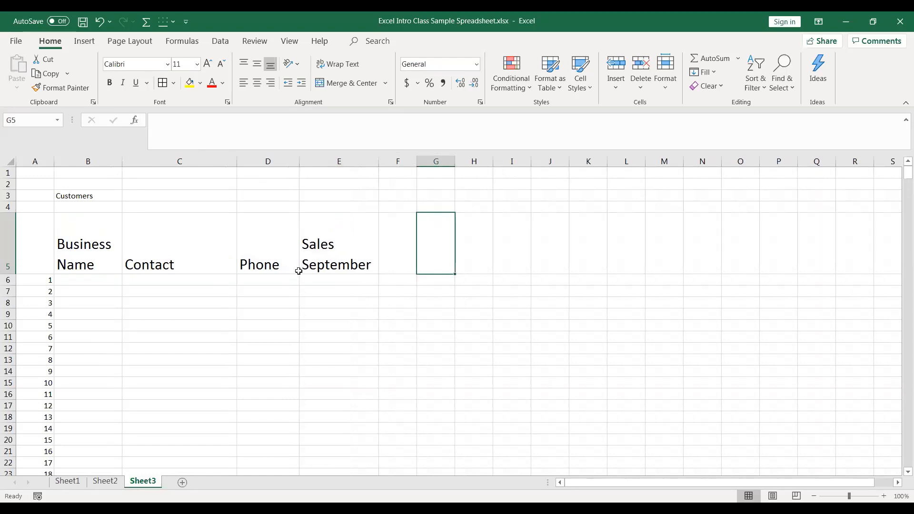
Step: Apply borders around all the header cells B5:E5 and fill them with light blue
{"action": "left_click", "coordinate": [95, 255]}
{"action": "left_click_drag", "start_coordinate": [144, 261], "coordinate": [319, 260]}
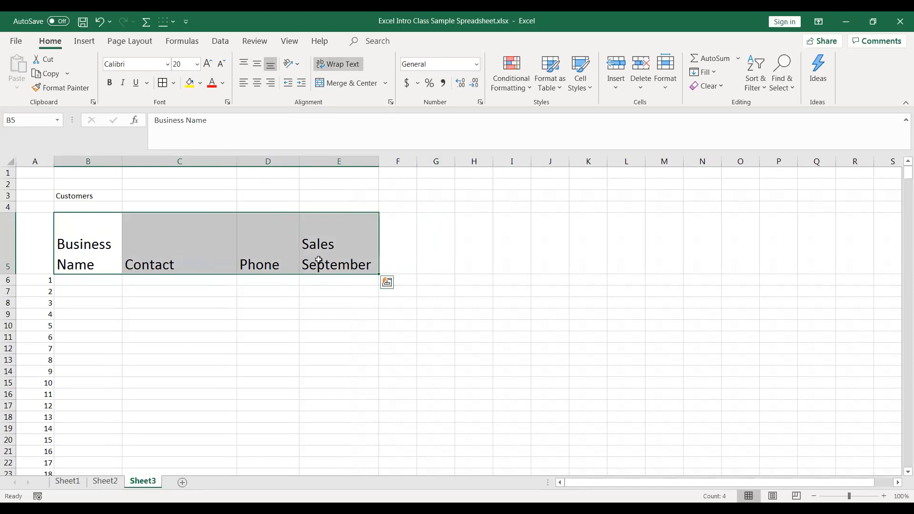
{"action": "left_click", "coordinate": [162, 84]}
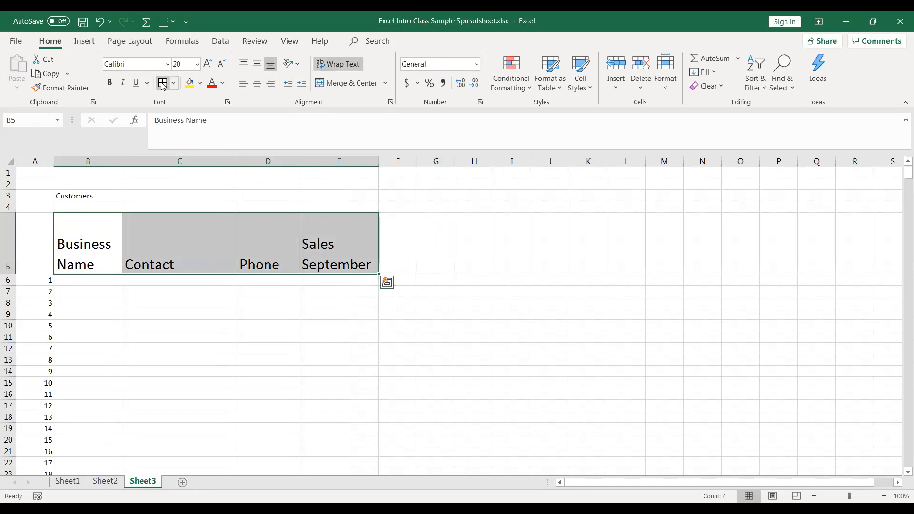
{"action": "left_click", "coordinate": [202, 88]}
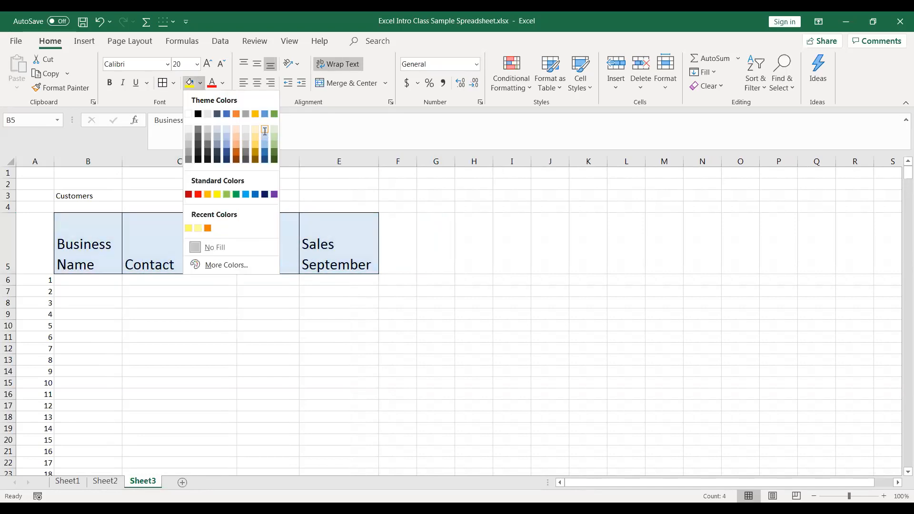
{"action": "left_click", "coordinate": [265, 130]}
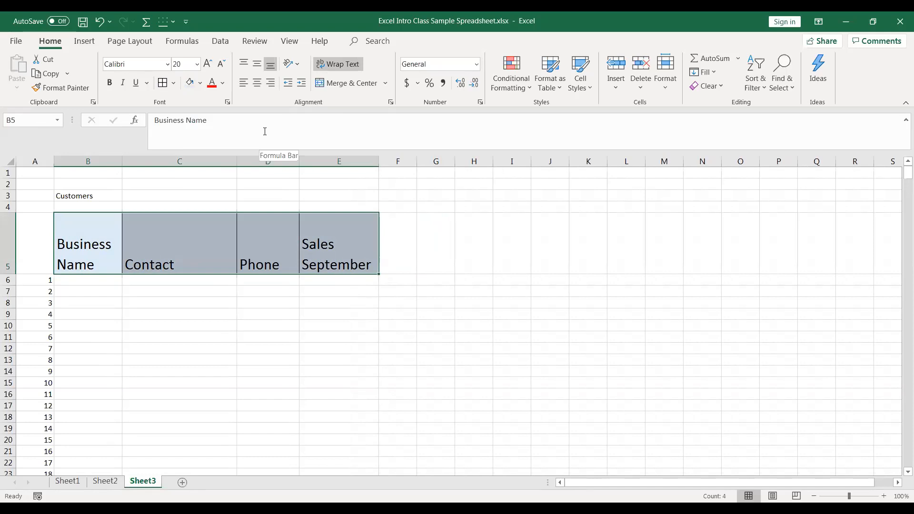
{"action": "left_click", "coordinate": [183, 314]}
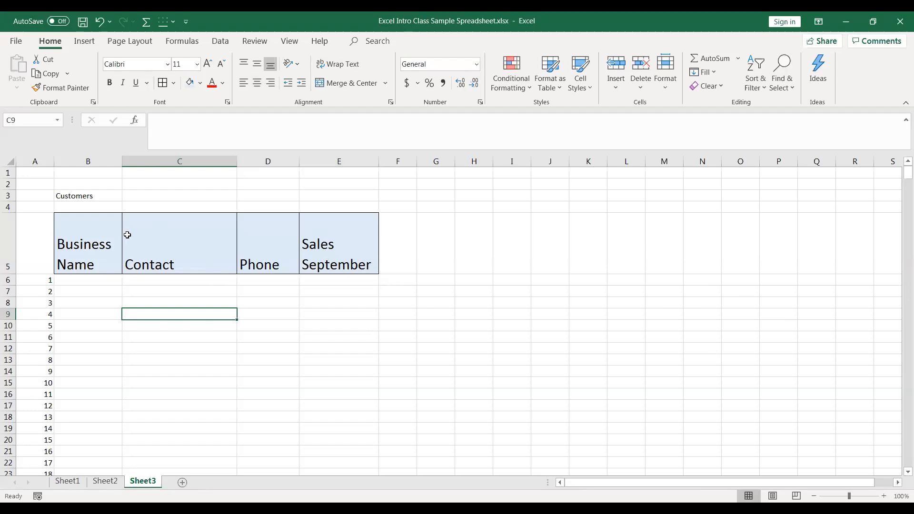
Step: Reduce the font size of the header cells B5:E5 to 16
{"action": "left_click_drag", "start_coordinate": [95, 262], "coordinate": [318, 260]}
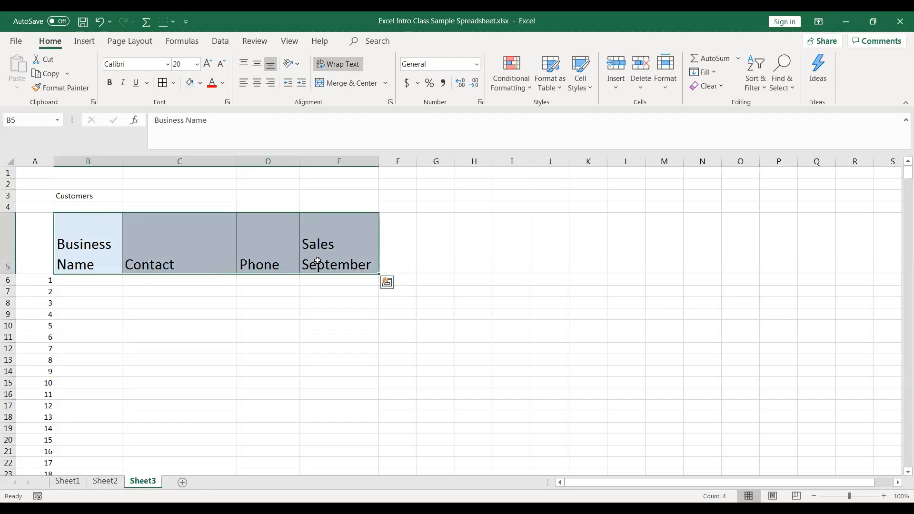
{"action": "left_click", "coordinate": [197, 64]}
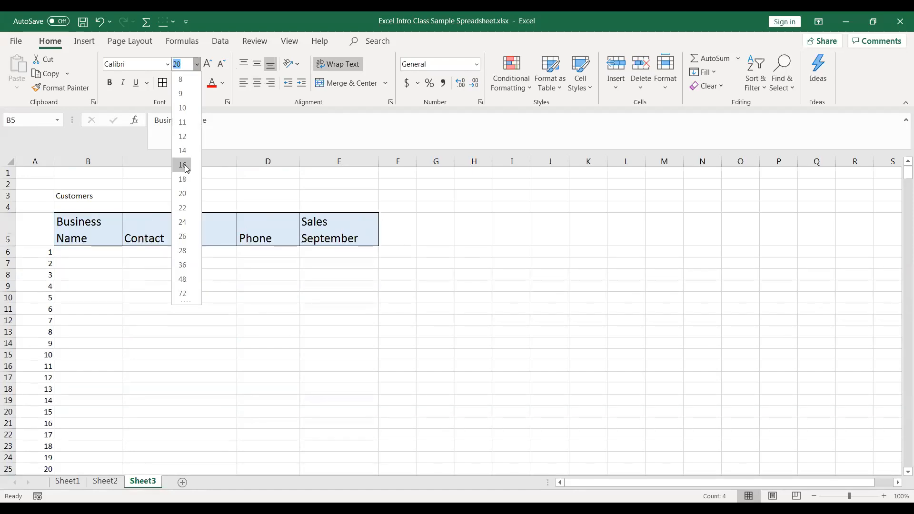
{"action": "left_click", "coordinate": [182, 158]}
{"action": "left_click", "coordinate": [436, 288]}
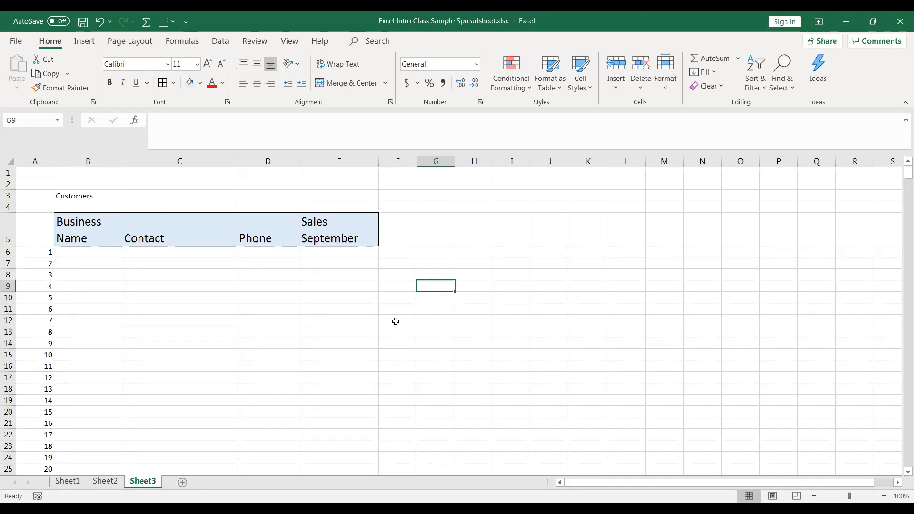
Step: On Sheet2, copy the formatting of cell C5 to cell C7 with Format Painter
{"action": "left_click", "coordinate": [68, 481]}
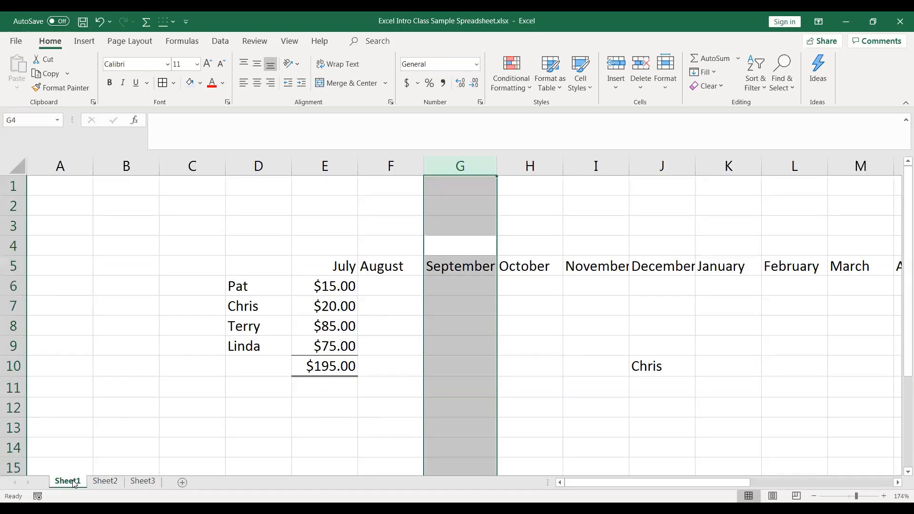
{"action": "left_click", "coordinate": [109, 482]}
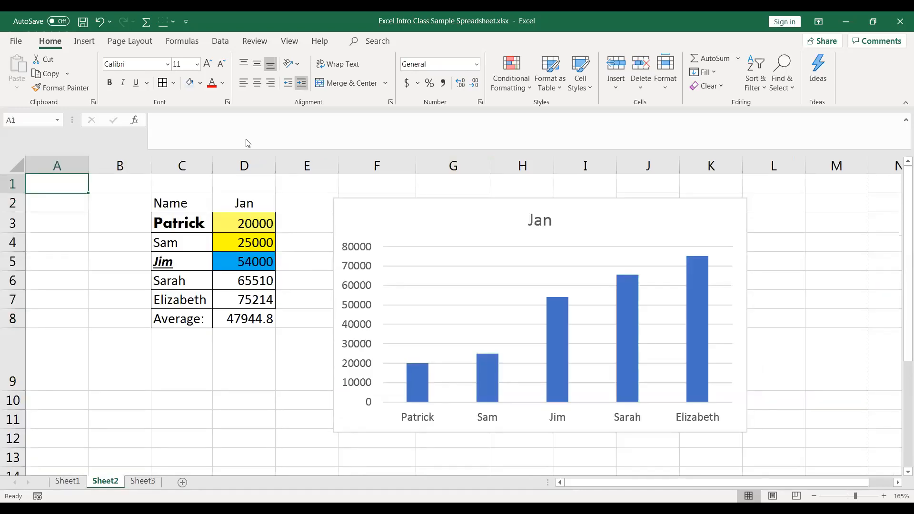
{"action": "left_click", "coordinate": [183, 260]}
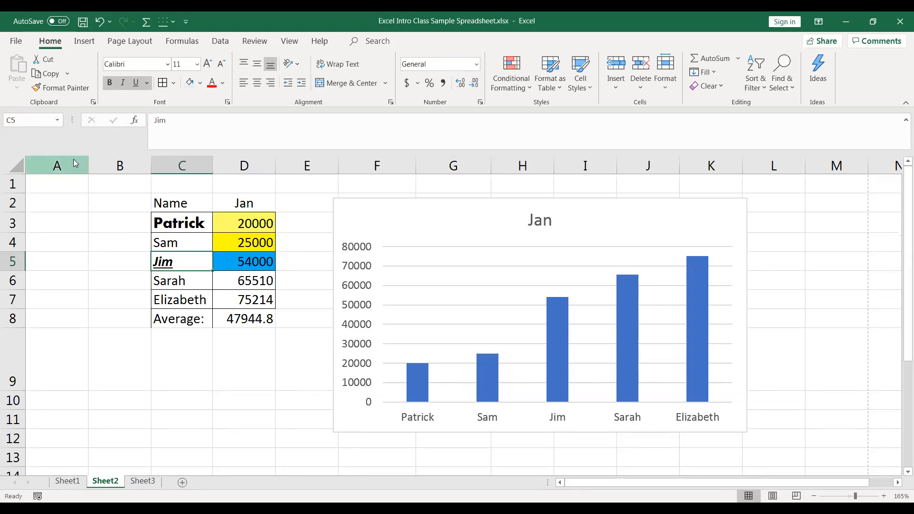
{"action": "left_click", "coordinate": [61, 90]}
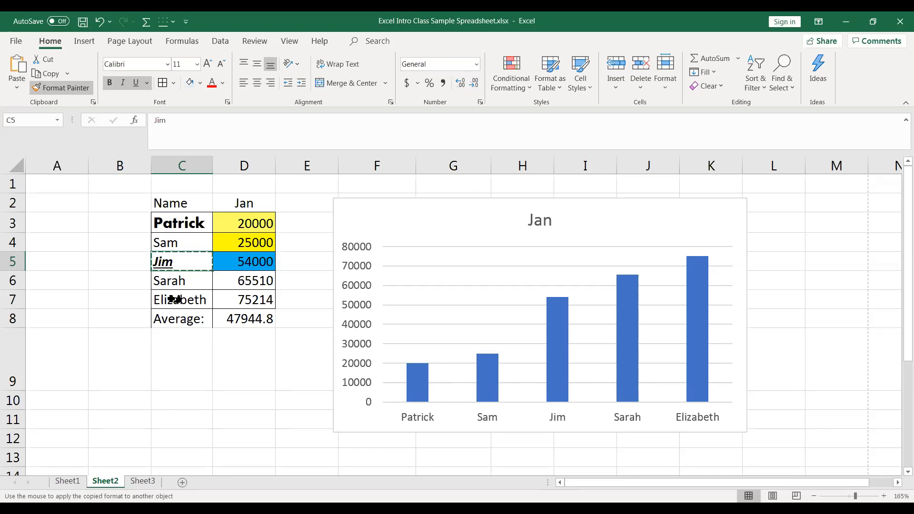
{"action": "left_click", "coordinate": [173, 299]}
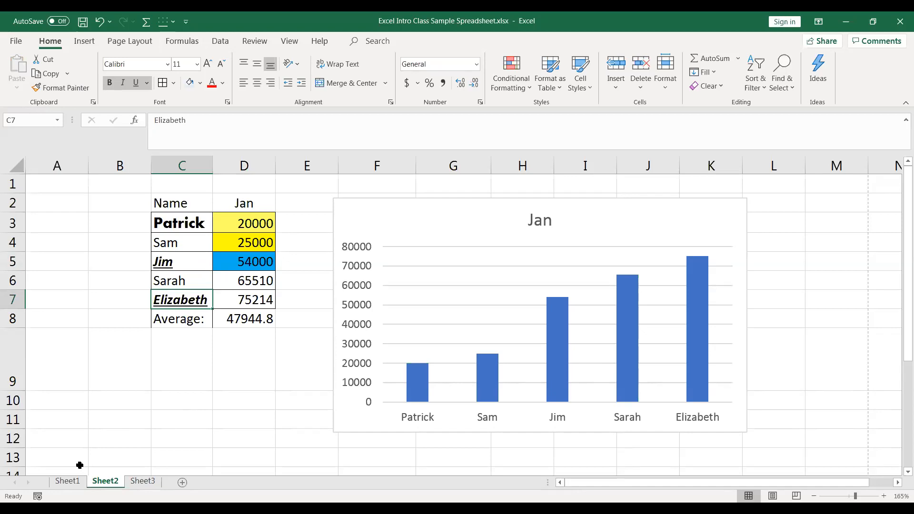
Step: Rename the Sheet3 worksheet as Customer Information
{"action": "left_click", "coordinate": [72, 482]}
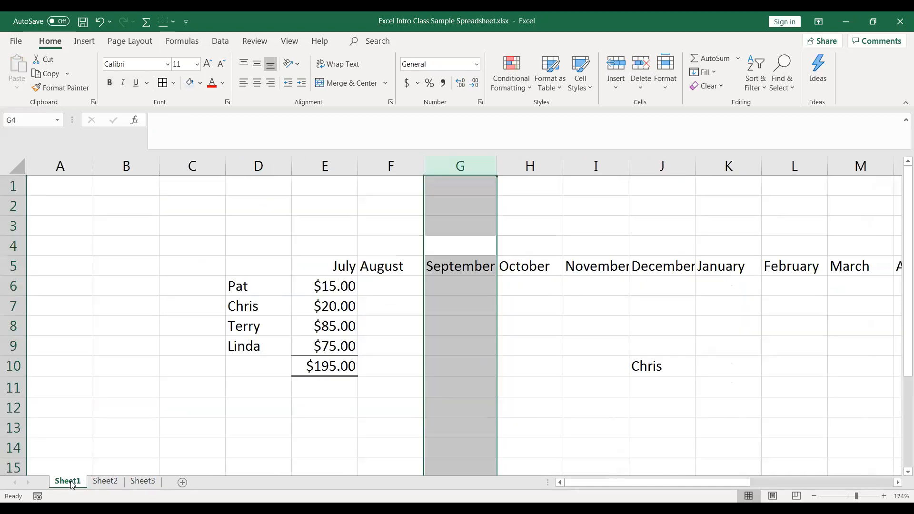
{"action": "left_click", "coordinate": [103, 481]}
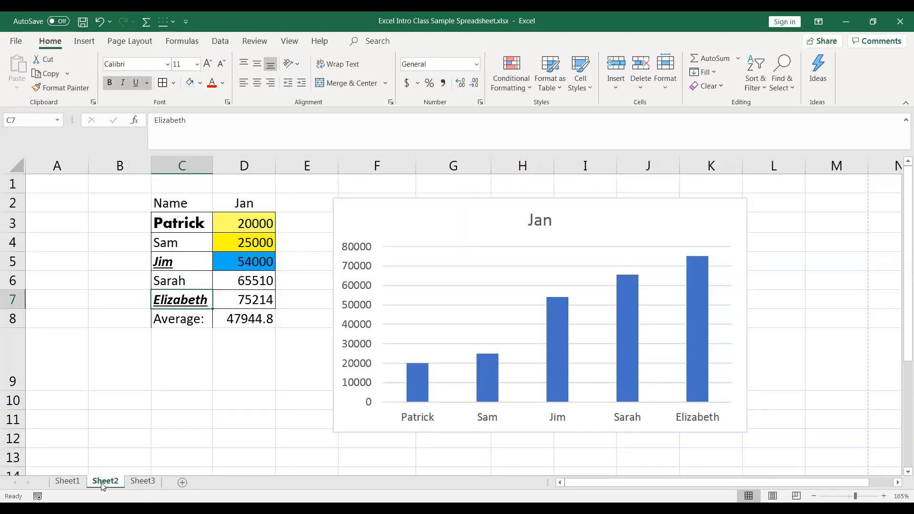
{"action": "left_click", "coordinate": [153, 482]}
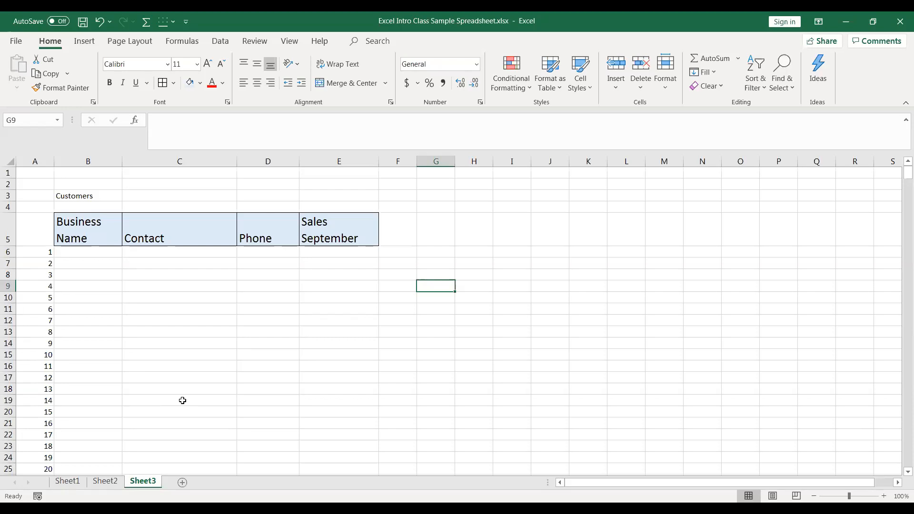
{"action": "double_click", "coordinate": [144, 482]}
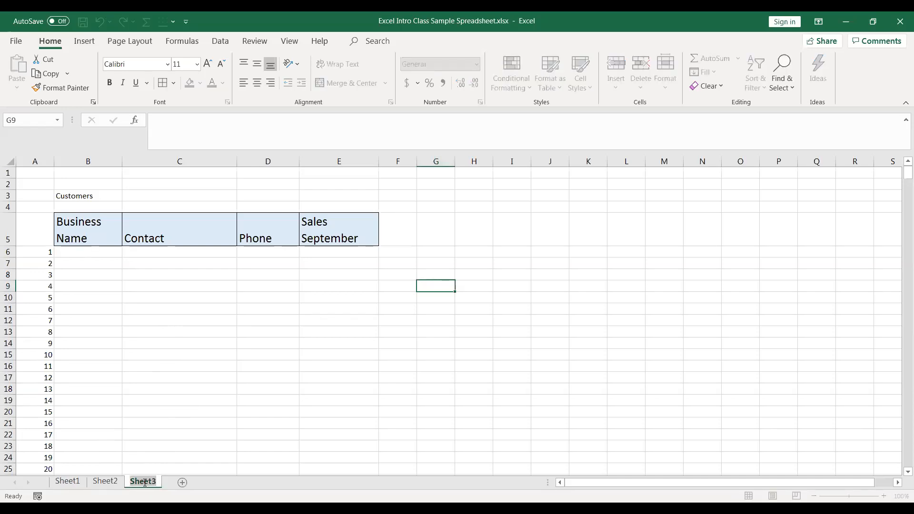
{"action": "type", "text": "Cust"}
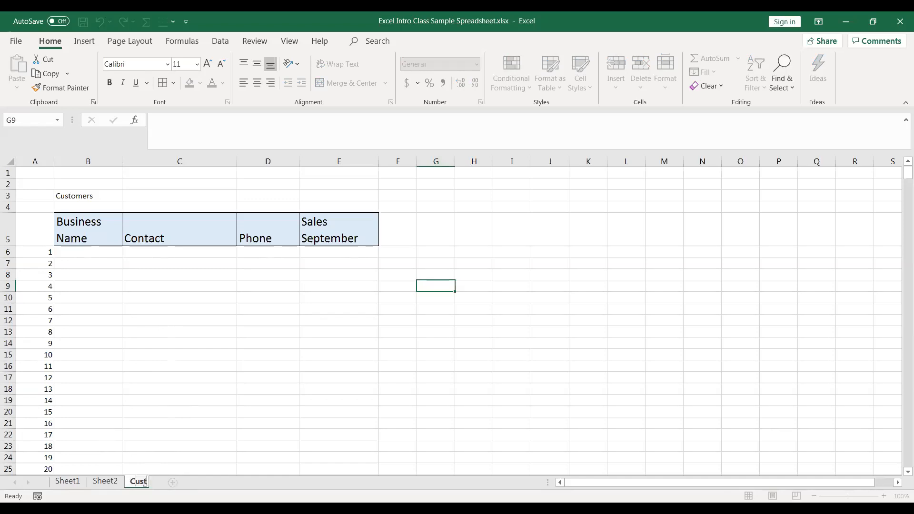
{"action": "type", "text": "omer Information"}
{"action": "key", "text": "Return"}
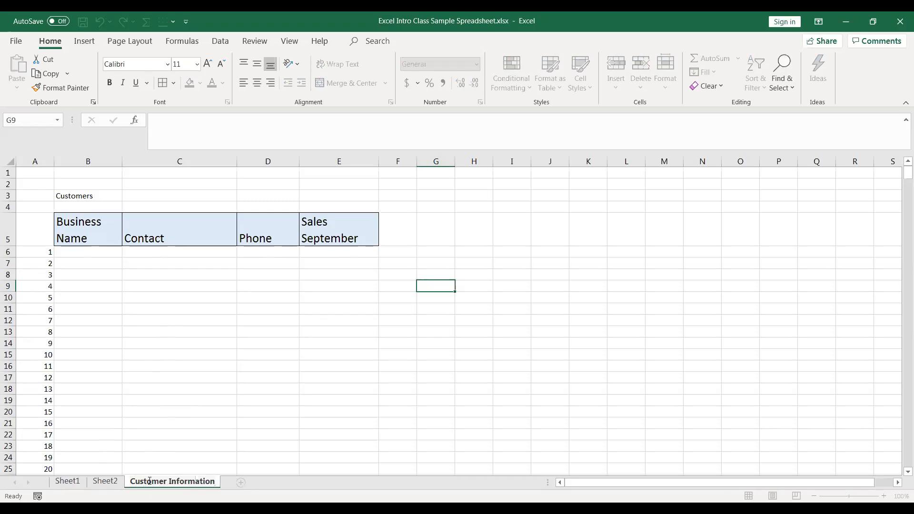
{"action": "left_click", "coordinate": [256, 430]}
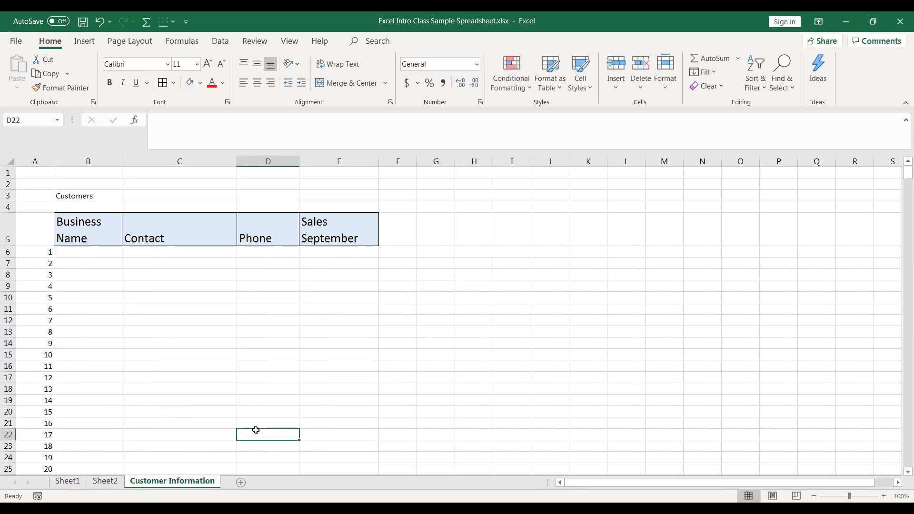
Step: Set the tab color of the Customer Information sheet to standard green
{"action": "right_click", "coordinate": [194, 485]}
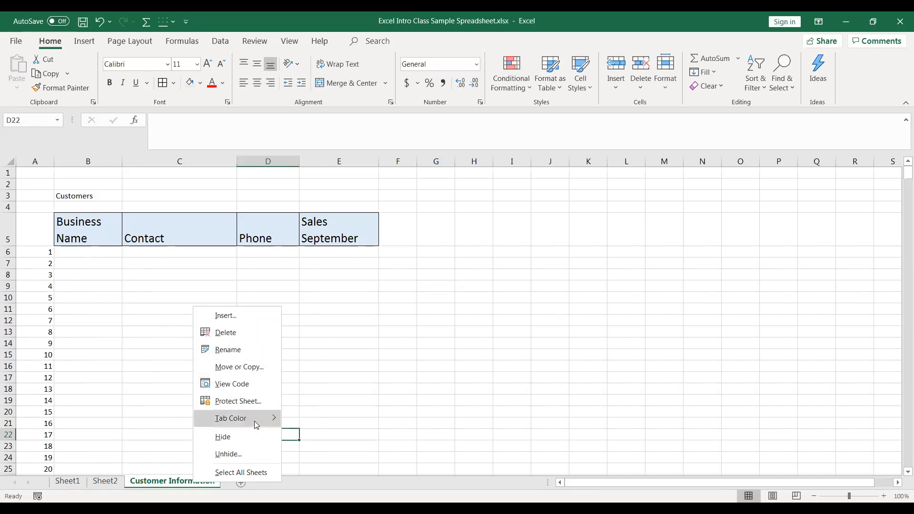
{"action": "mouse_move", "coordinate": [256, 425]}
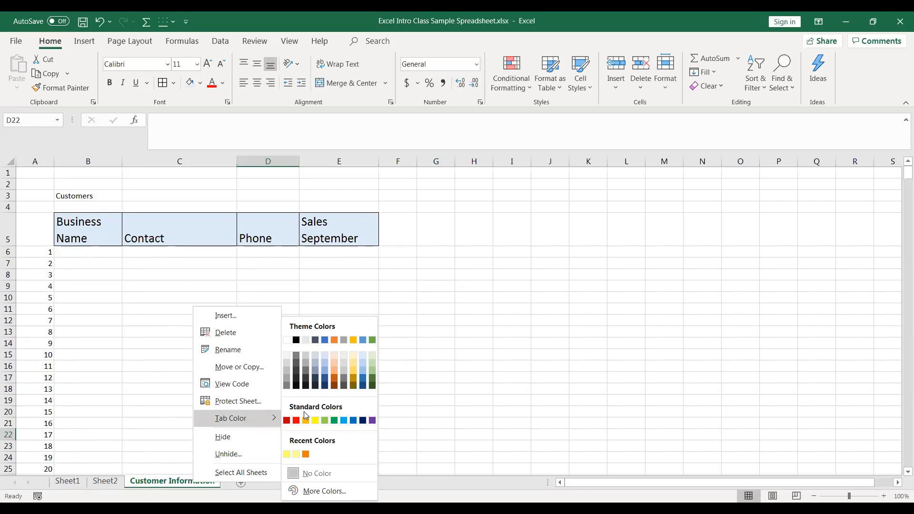
{"action": "left_click", "coordinate": [335, 421]}
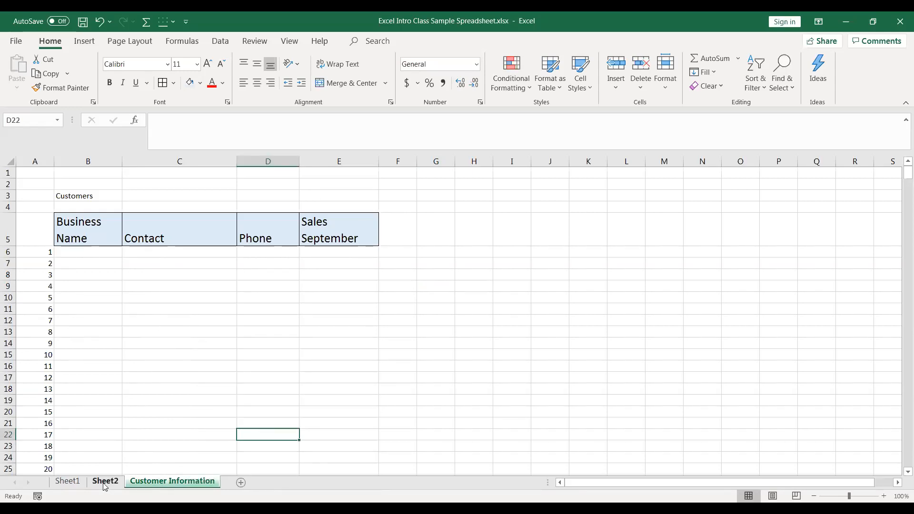
Step: Move Sheet2 behind the Customer Information sheet in the sheet order
{"action": "left_click", "coordinate": [105, 482]}
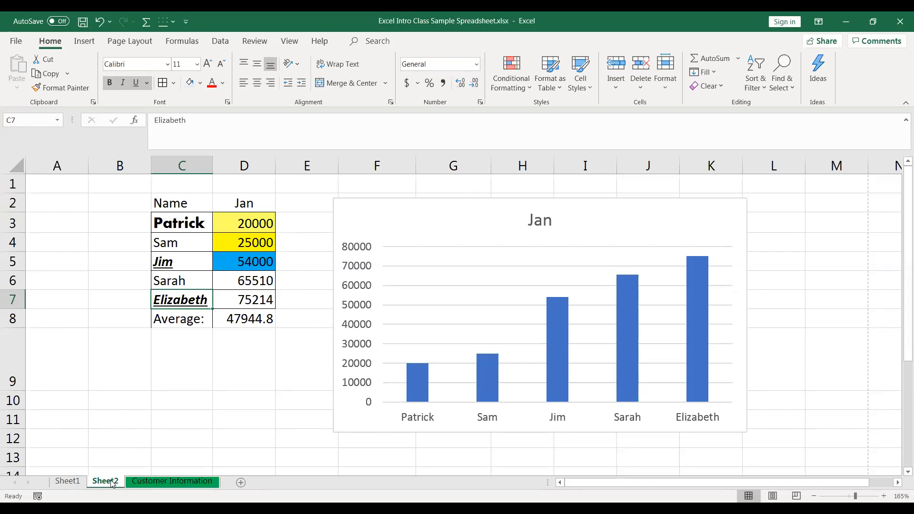
{"action": "right_click", "coordinate": [113, 484]}
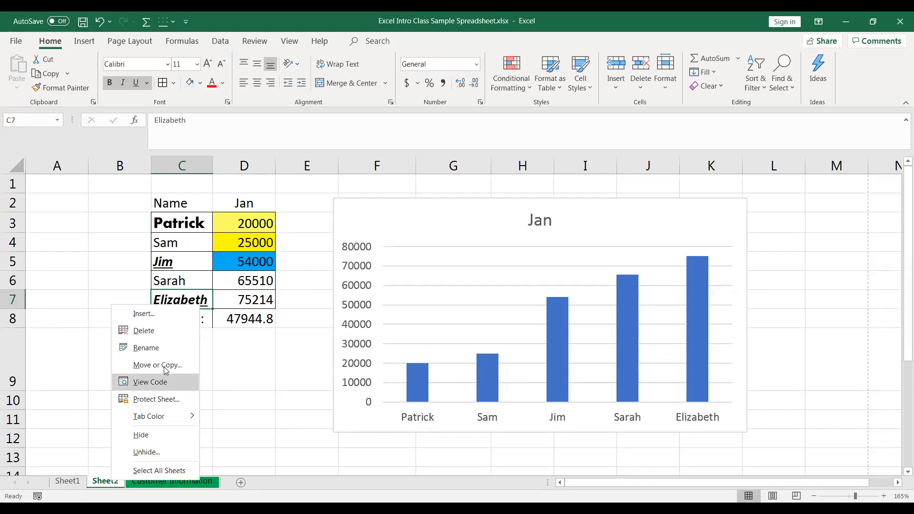
{"action": "left_click", "coordinate": [91, 483]}
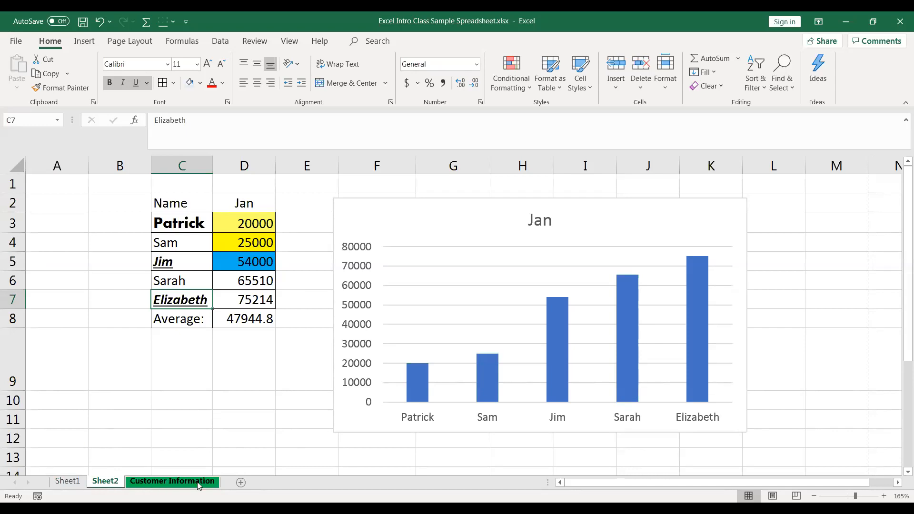
{"action": "left_click_drag", "start_coordinate": [106, 481], "coordinate": [228, 488]}
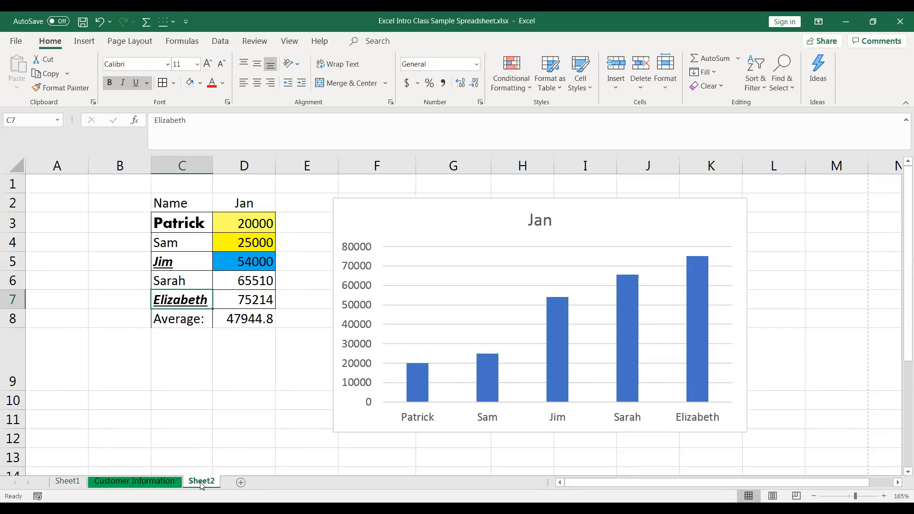
Step: Move Sheet2 in front of the Customer Information sheet in the sheet order
{"action": "left_click_drag", "start_coordinate": [201, 482], "coordinate": [201, 484]}
{"action": "left_click_drag", "start_coordinate": [201, 483], "coordinate": [112, 486]}
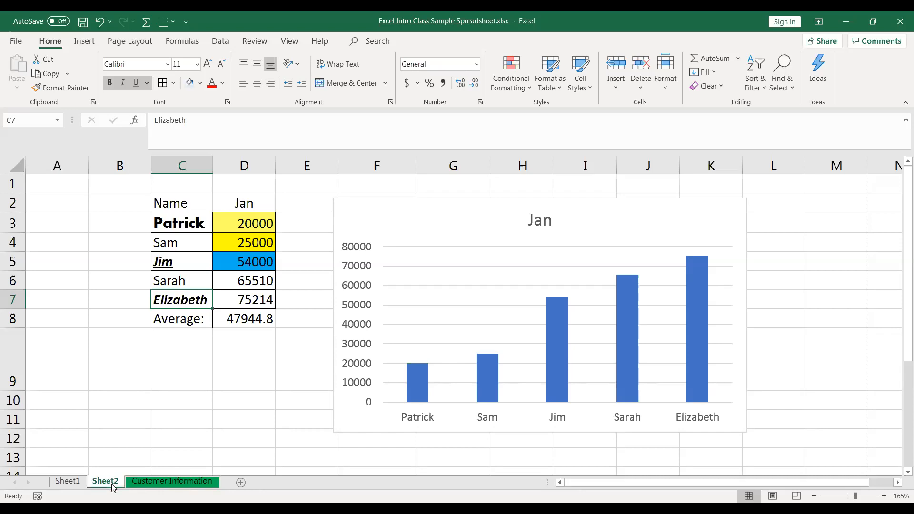
{"action": "left_click", "coordinate": [169, 431]}
Step: Create a copy of the Customer Information sheet and place it before Sheet1
{"action": "left_click", "coordinate": [168, 482]}
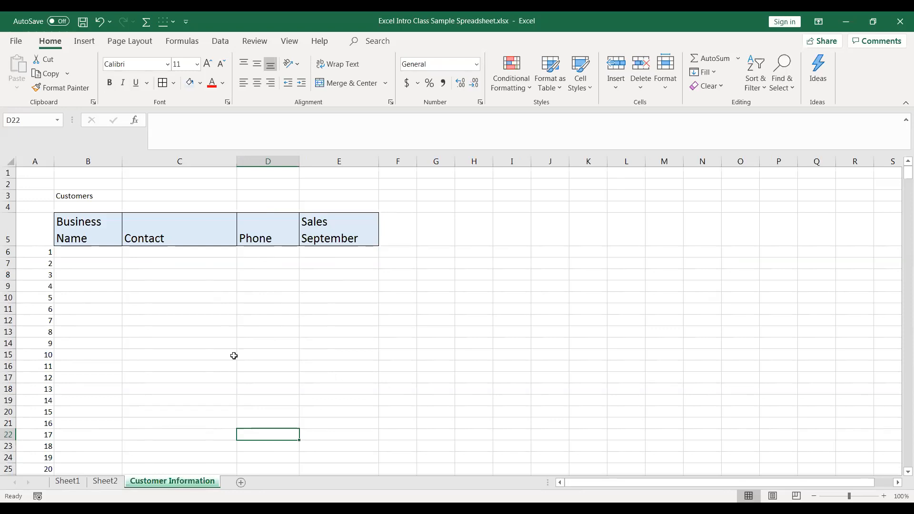
{"action": "left_click", "coordinate": [186, 434]}
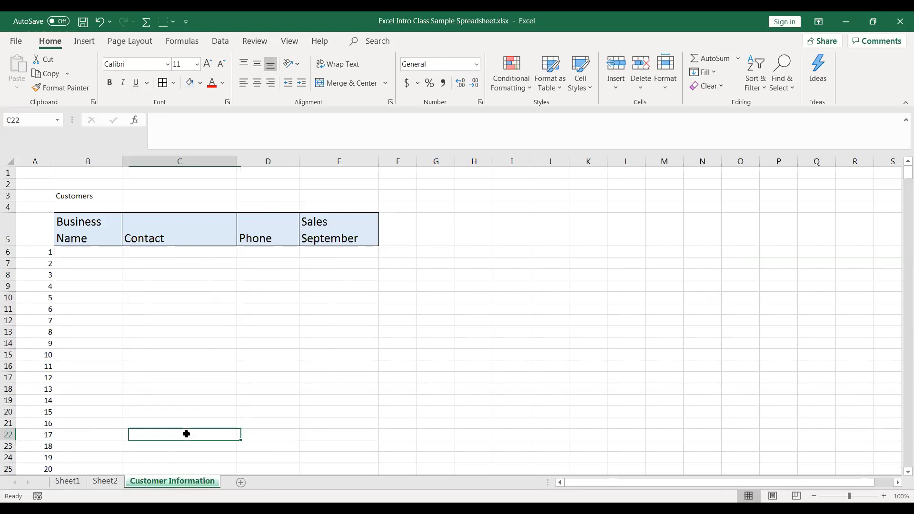
{"action": "right_click", "coordinate": [161, 483]}
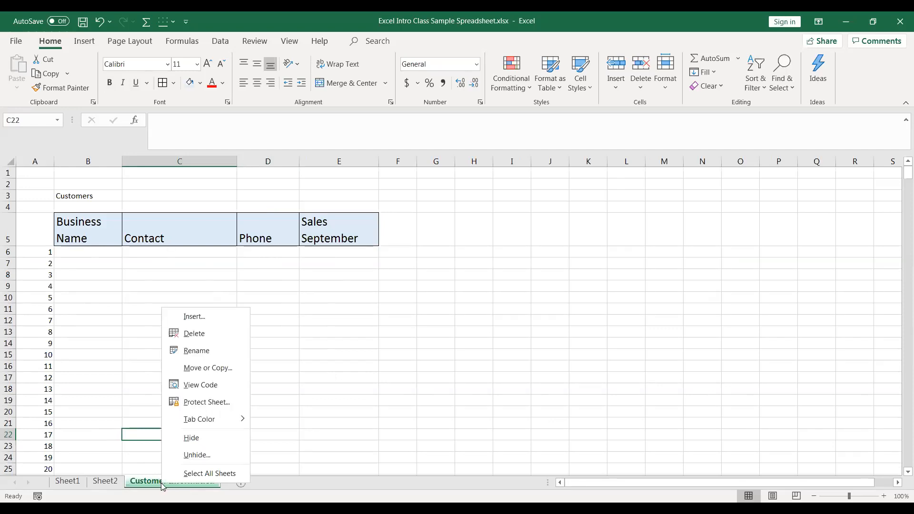
{"action": "left_click", "coordinate": [232, 372]}
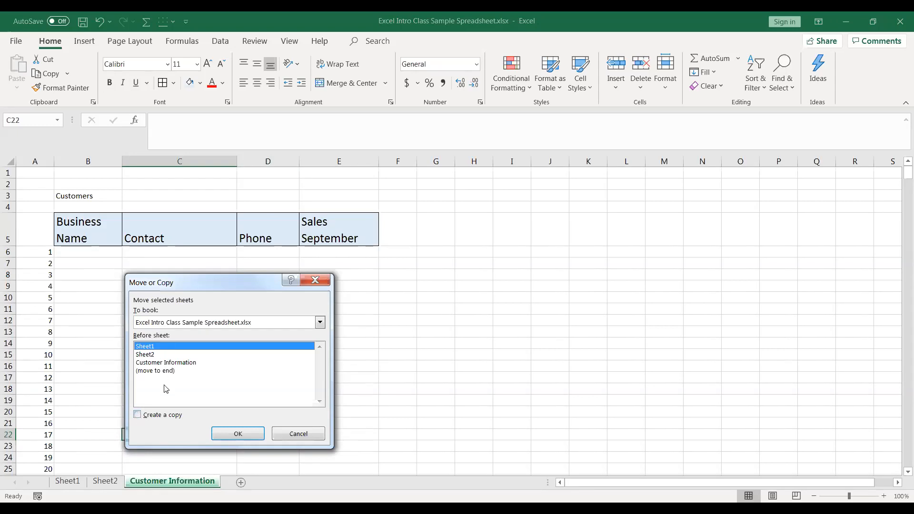
{"action": "left_click", "coordinate": [138, 415]}
{"action": "left_click", "coordinate": [256, 435]}
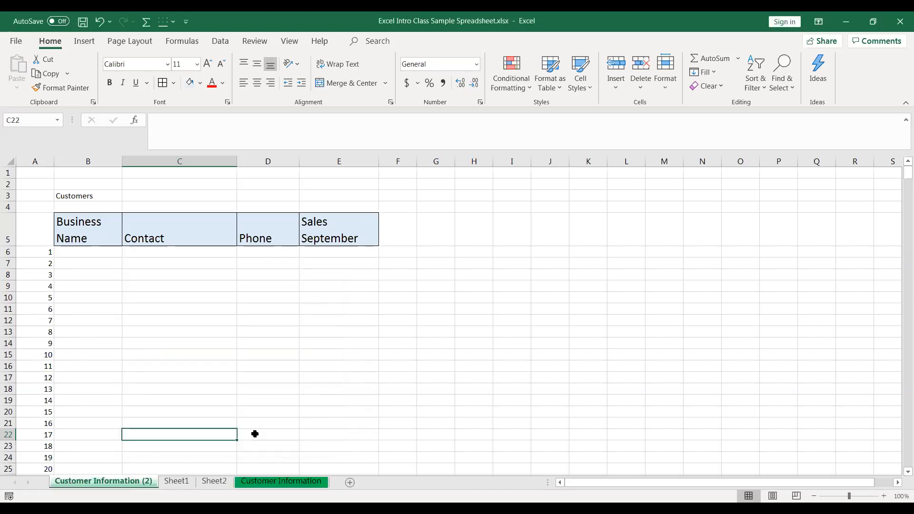
{"action": "double_click", "coordinate": [151, 482]}
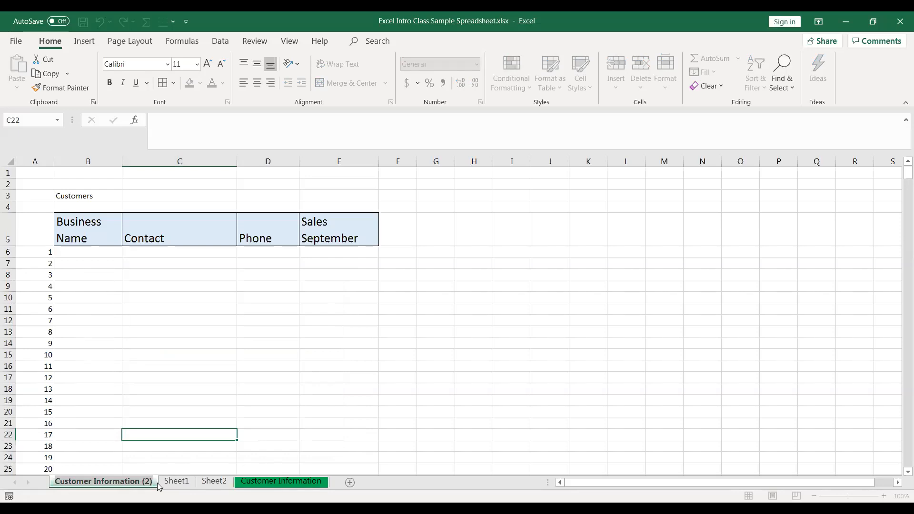
{"action": "key", "text": "BackSpace"}
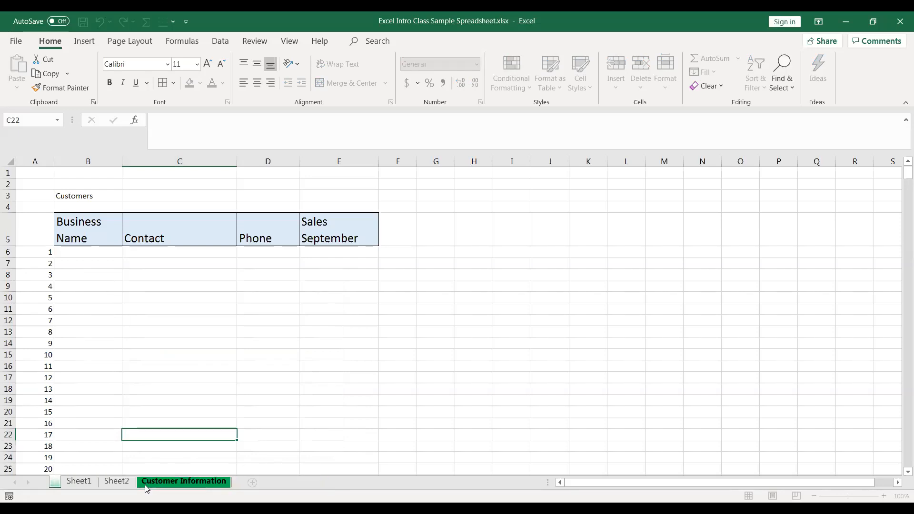
{"action": "key", "text": "Return"}
{"action": "key", "text": "Return"}
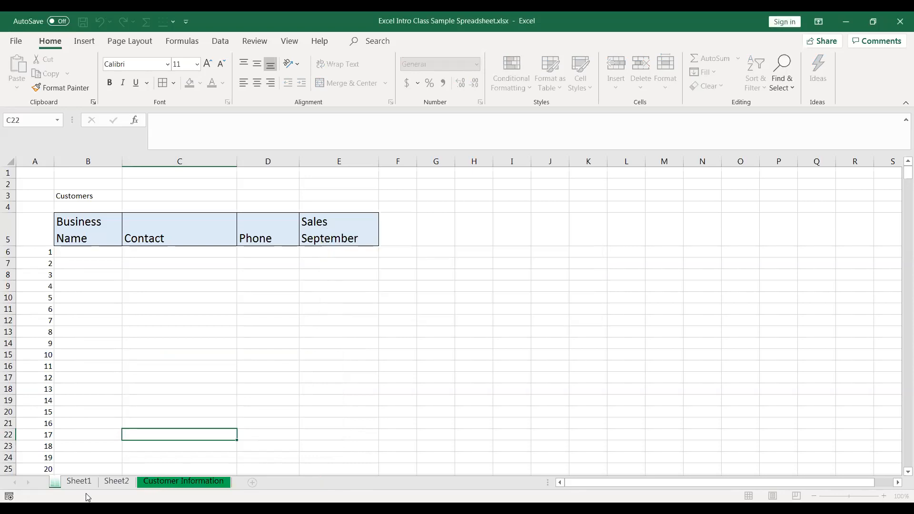
{"action": "left_click_drag", "start_coordinate": [67, 487], "coordinate": [66, 488]}
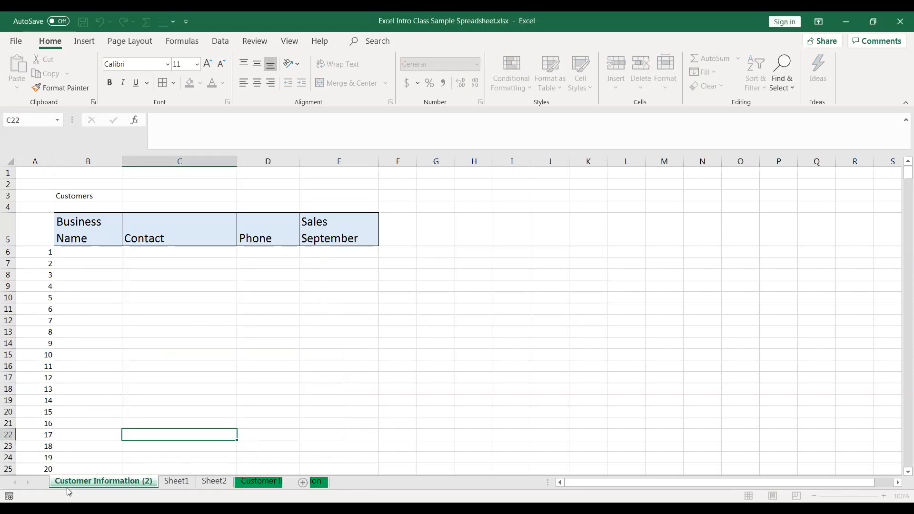
{"action": "right_click", "coordinate": [120, 484]}
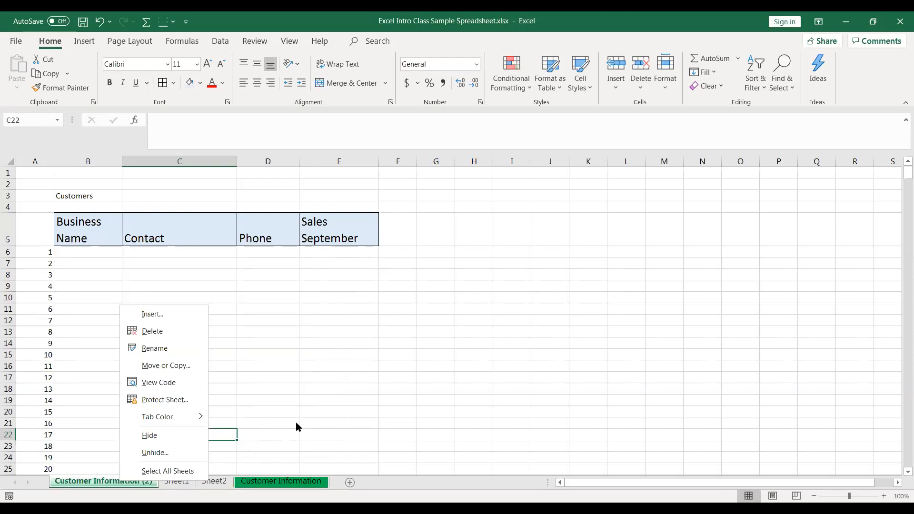
{"action": "left_click", "coordinate": [98, 483]}
{"action": "right_click", "coordinate": [98, 483]}
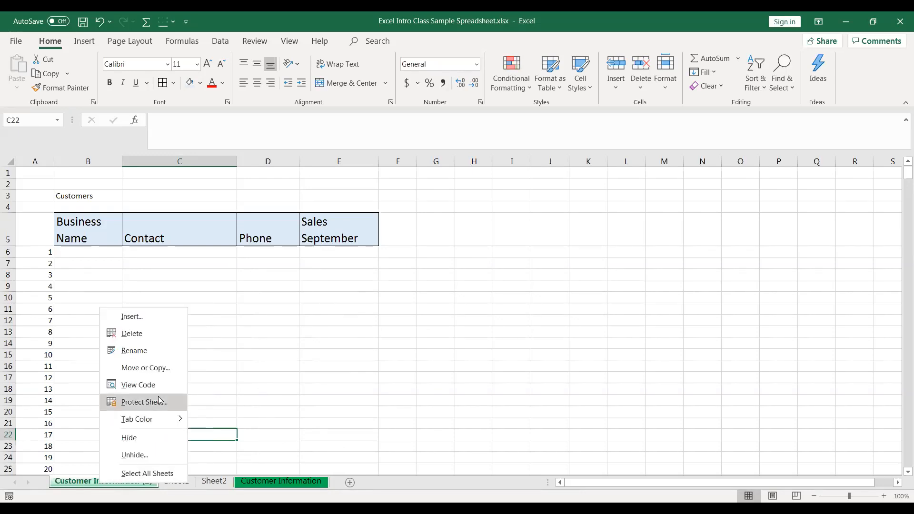
{"action": "left_click", "coordinate": [152, 351]}
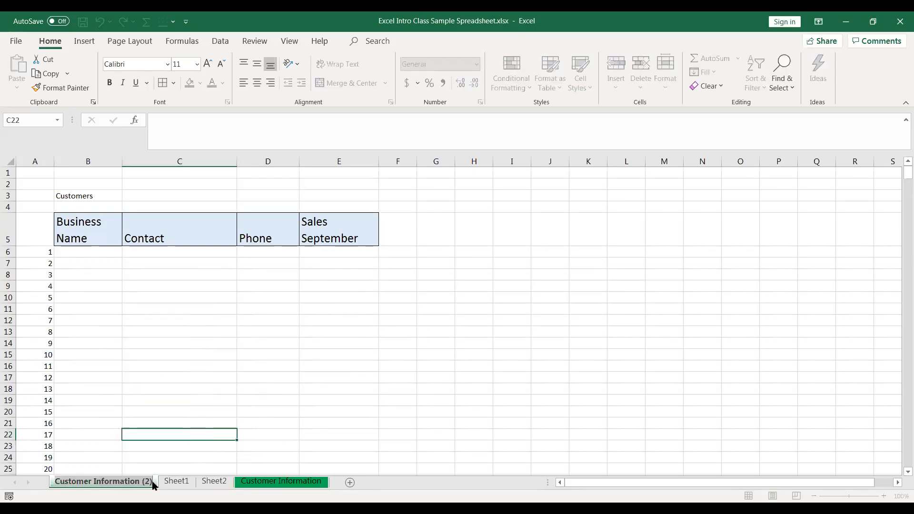
{"action": "key", "text": "Return"}
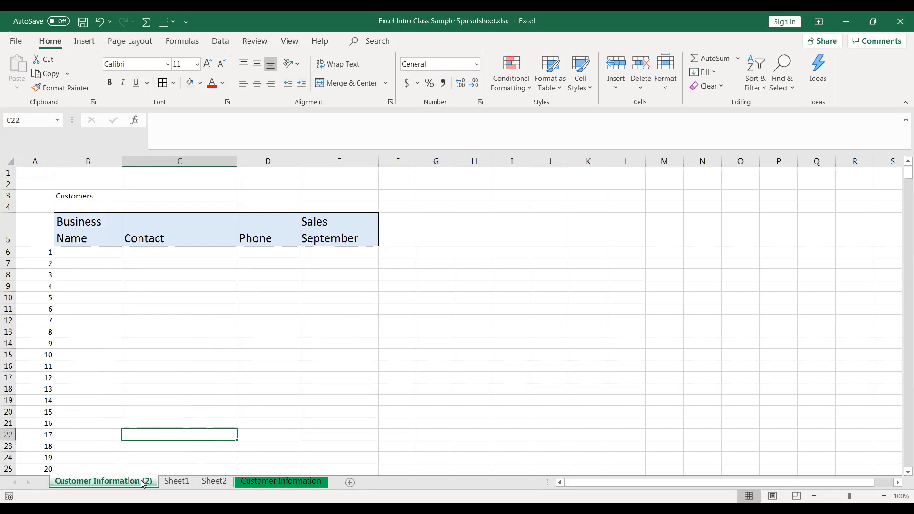
Step: Rename the copied worksheet as Customer Information Oct
{"action": "double_click", "coordinate": [142, 483]}
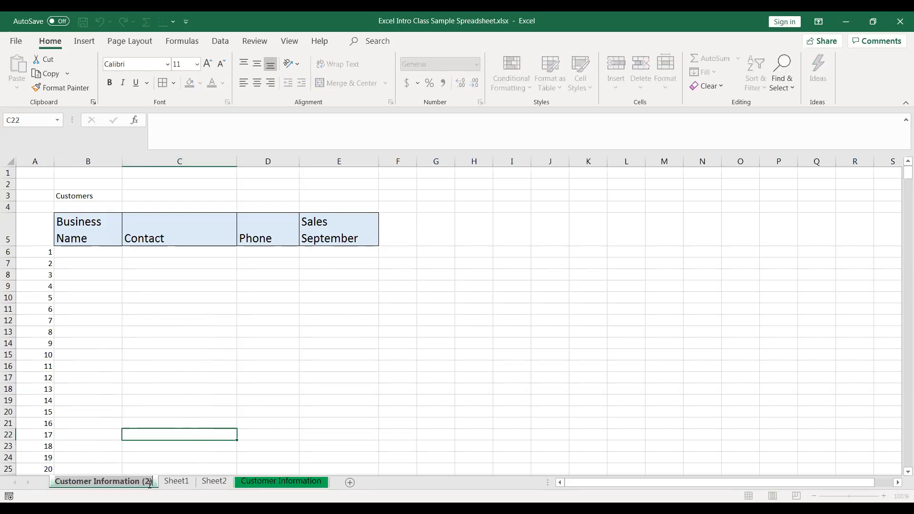
{"action": "key", "text": "BackSpace"}
{"action": "key", "text": "BackSpace"}
{"action": "key", "text": "BackSpace"}
{"action": "key", "text": "BackSpace"}
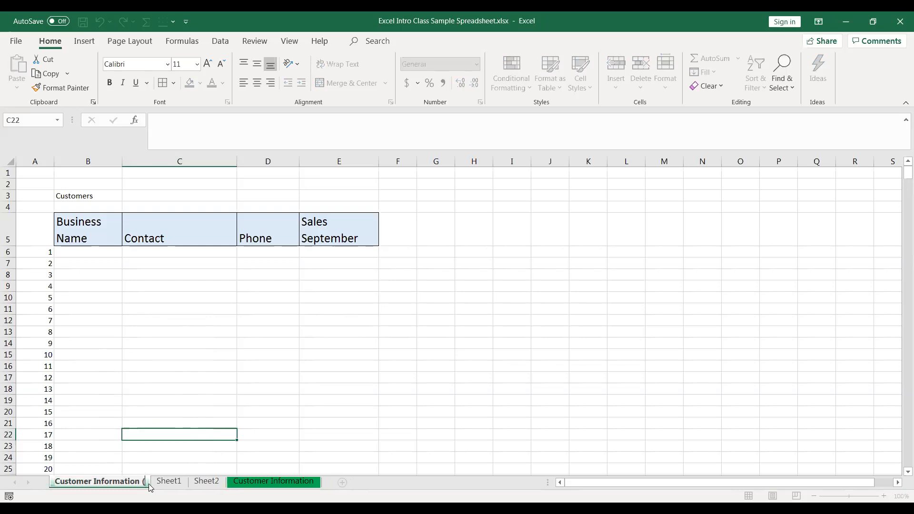
{"action": "type", "text": "octo"}
{"action": "key", "text": "BackSpace"}
{"action": "key", "text": "BackSpace"}
{"action": "key", "text": "BackSpace"}
{"action": "key", "text": "BackSpace"}
{"action": "type", "text": "Oct"}
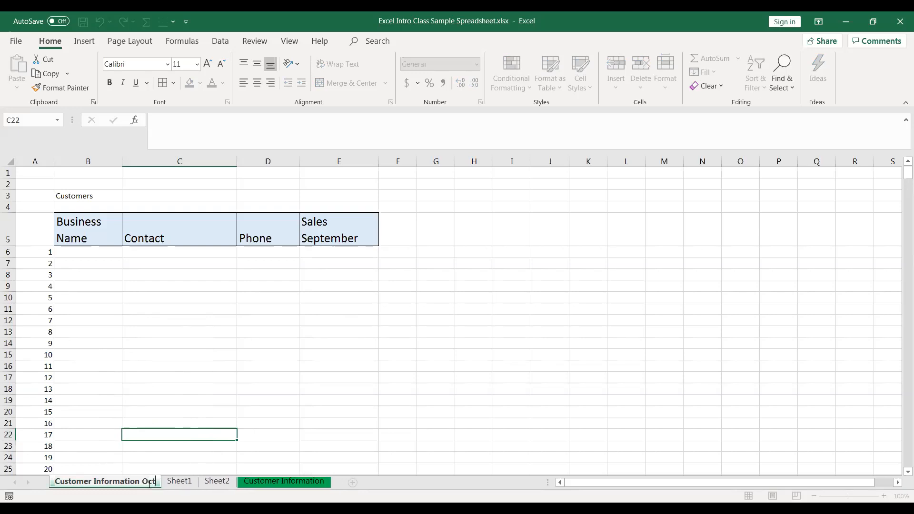
{"action": "left_click", "coordinate": [396, 390]}
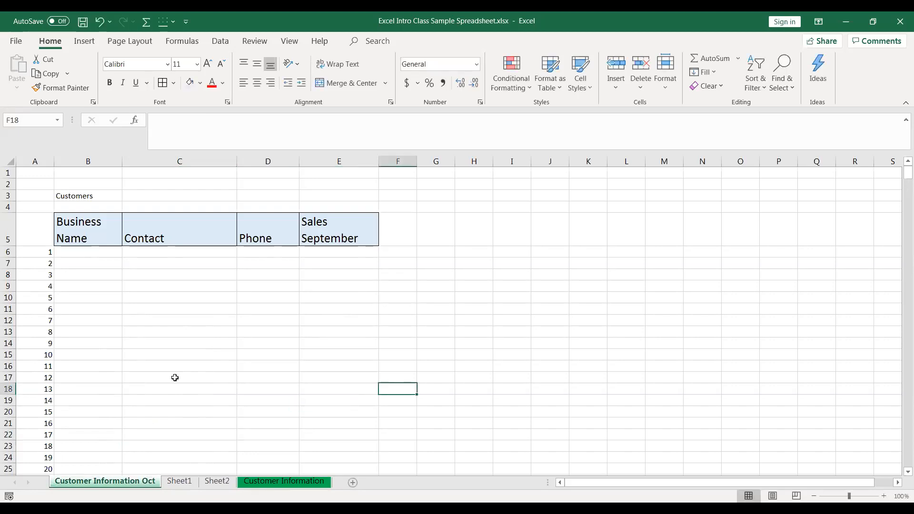
Step: On the Customer Information Oct sheet, change the heading in cell E5 to Sales October
{"action": "left_click", "coordinate": [346, 235]}
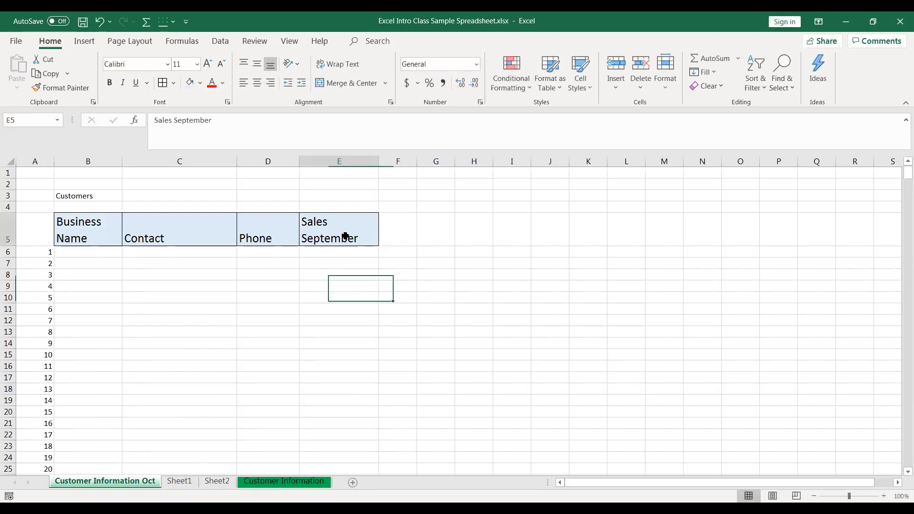
{"action": "left_click", "coordinate": [216, 122]}
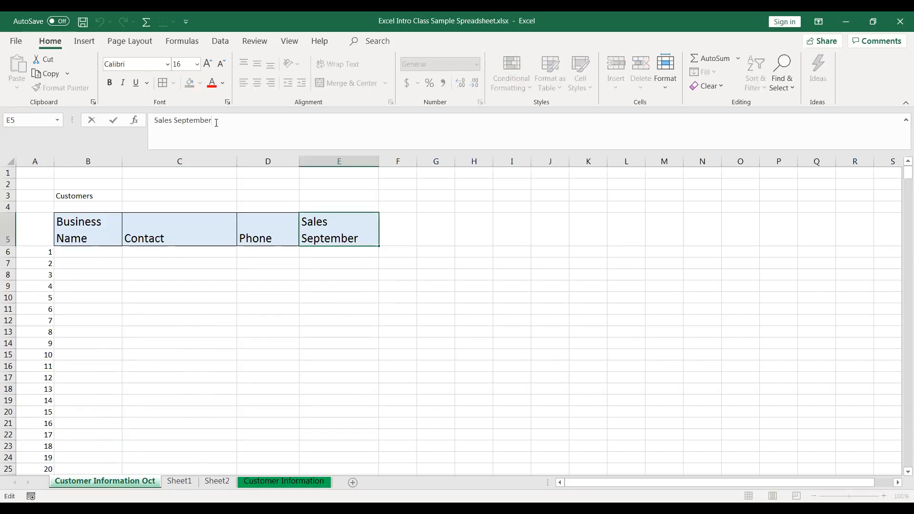
{"action": "key", "text": "BackSpace"}
{"action": "key", "text": "BackSpace"}
{"action": "key", "text": "BackSpace"}
{"action": "key", "text": "BackSpace"}
{"action": "key", "text": "BackSpace"}
{"action": "key", "text": "BackSpace"}
{"action": "key", "text": "BackSpace"}
{"action": "key", "text": "BackSpace"}
{"action": "key", "text": "BackSpace"}
{"action": "type", "text": "C"}
{"action": "key", "text": "BackSpace"}
{"action": "type", "text": "October"}
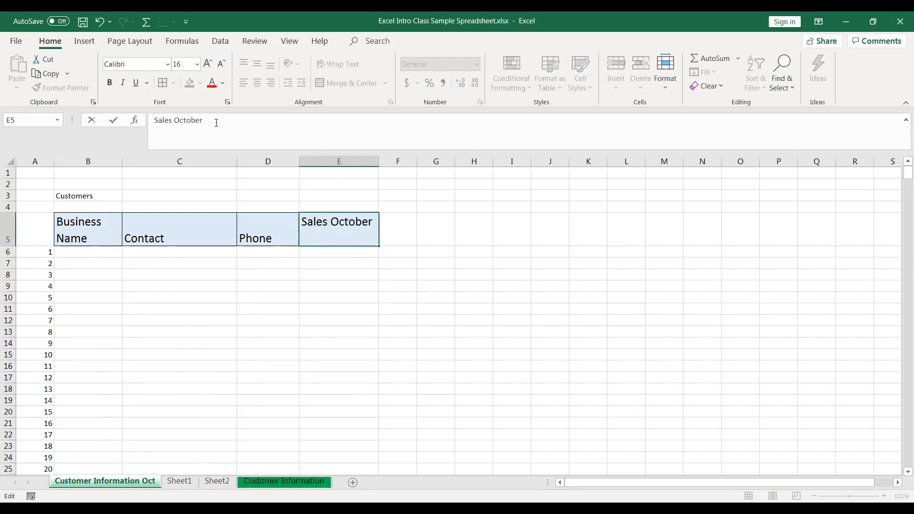
{"action": "key", "text": "Return"}
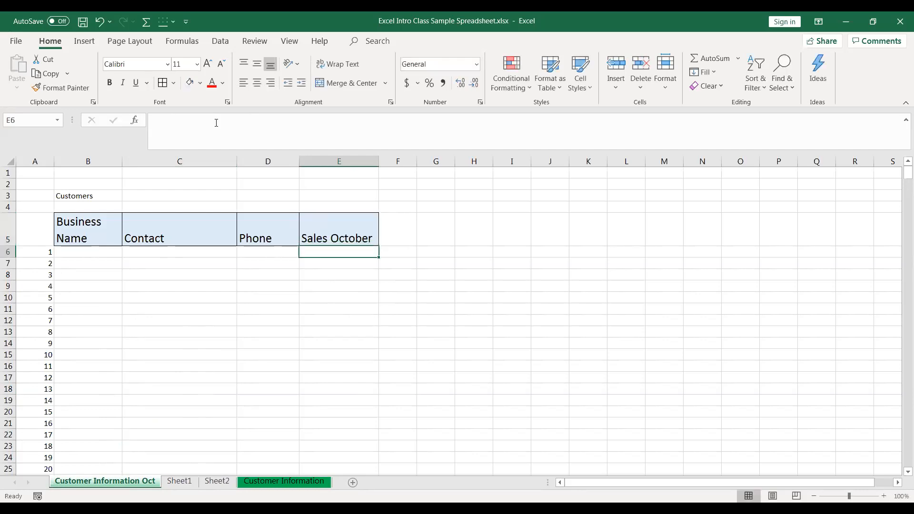
Step: Move the original Customer Information sheet to the front of the sheet order and return to the Customer Information Oct sheet
{"action": "left_click", "coordinate": [276, 482]}
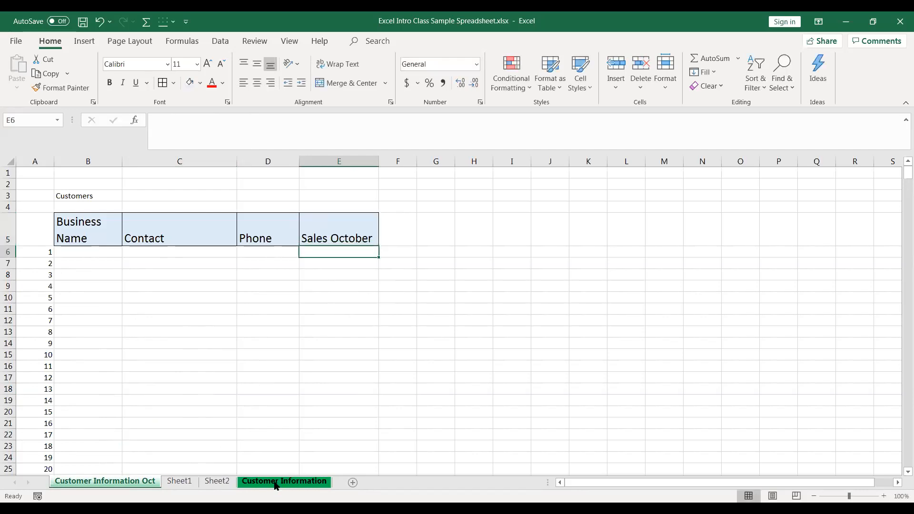
{"action": "left_click_drag", "start_coordinate": [277, 485], "coordinate": [65, 491]}
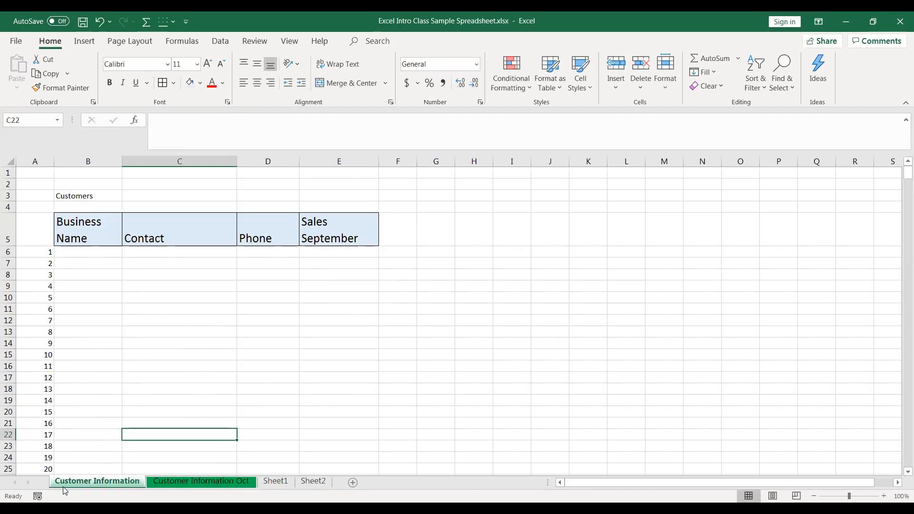
{"action": "left_click", "coordinate": [209, 482]}
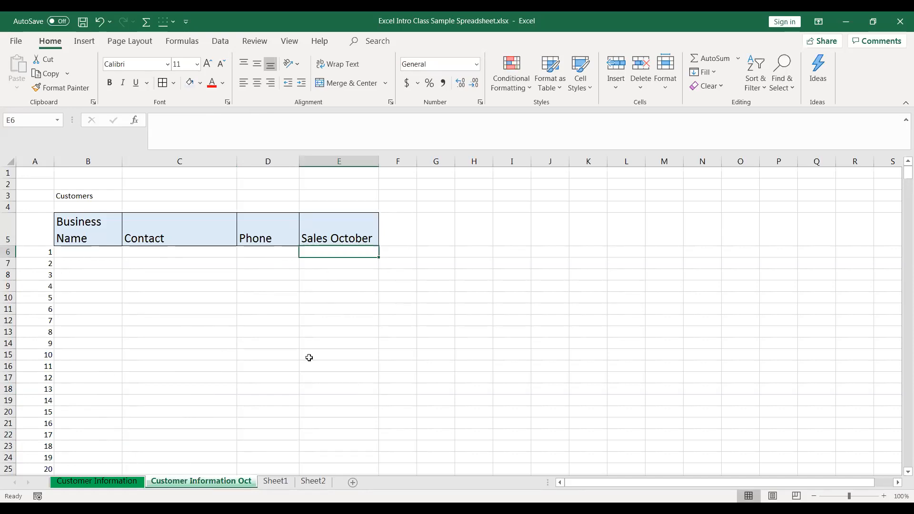
Step: On Sheet1, set the font color of the name in cell D6 to standard red
{"action": "left_click", "coordinate": [284, 483]}
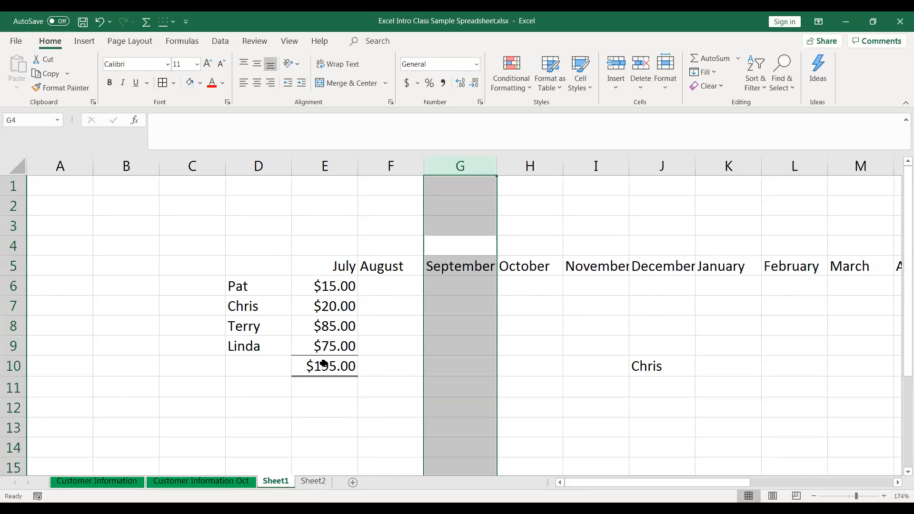
{"action": "left_click", "coordinate": [239, 288]}
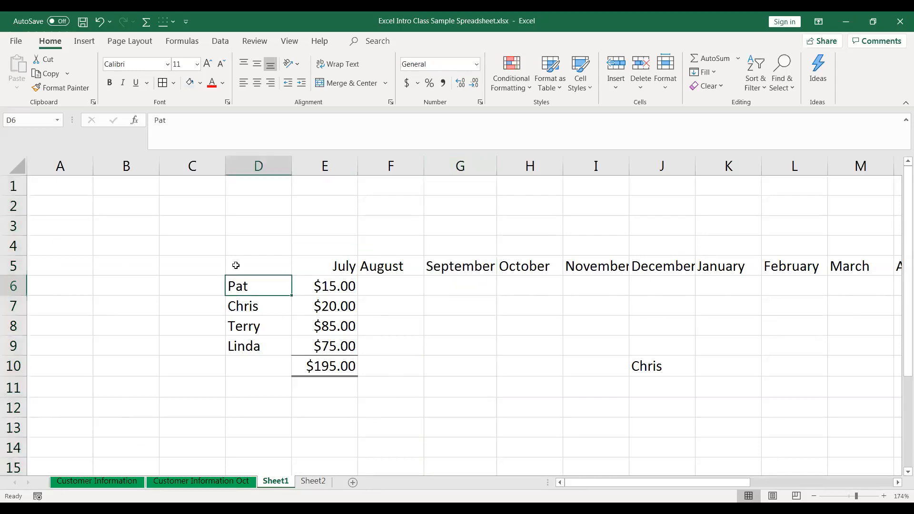
{"action": "left_click", "coordinate": [224, 85]}
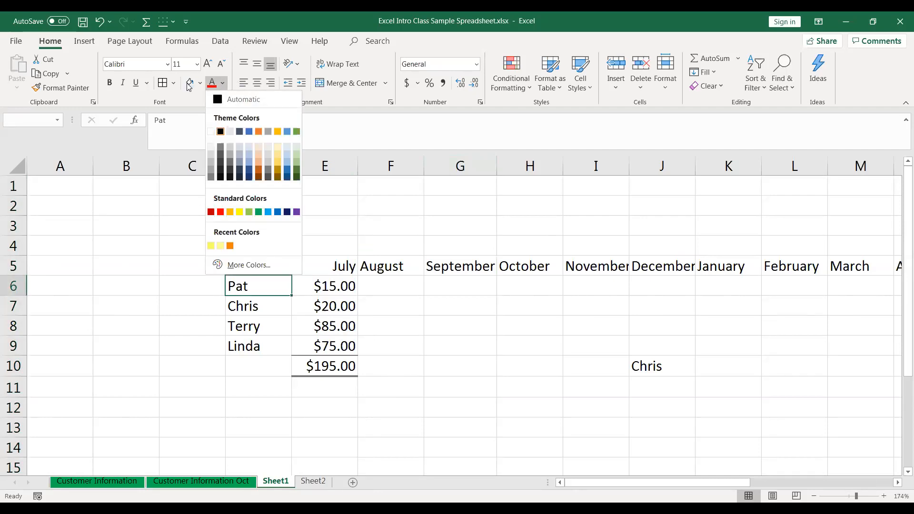
{"action": "left_click", "coordinate": [221, 214]}
Step: Apply the Currency number format to the July amount in cell E6
{"action": "left_click", "coordinate": [333, 290]}
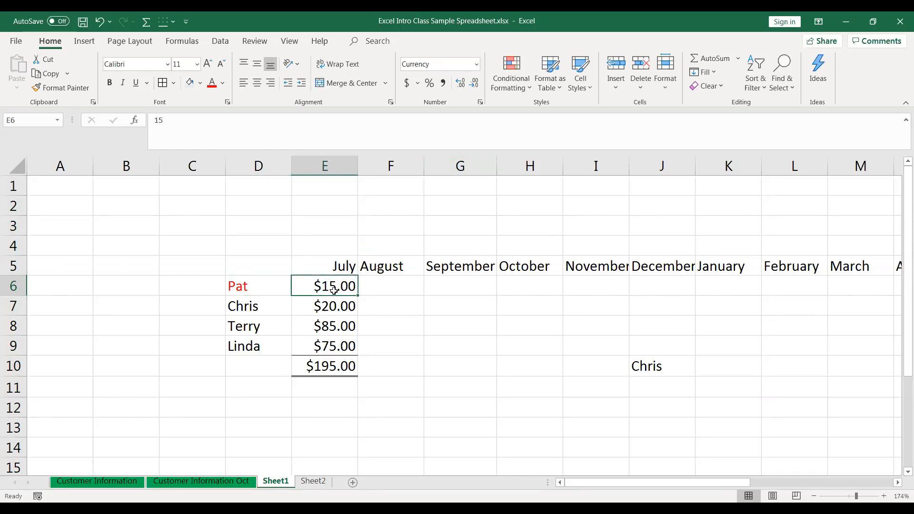
{"action": "key", "text": "alt+h"}
{"action": "key", "text": "n"}
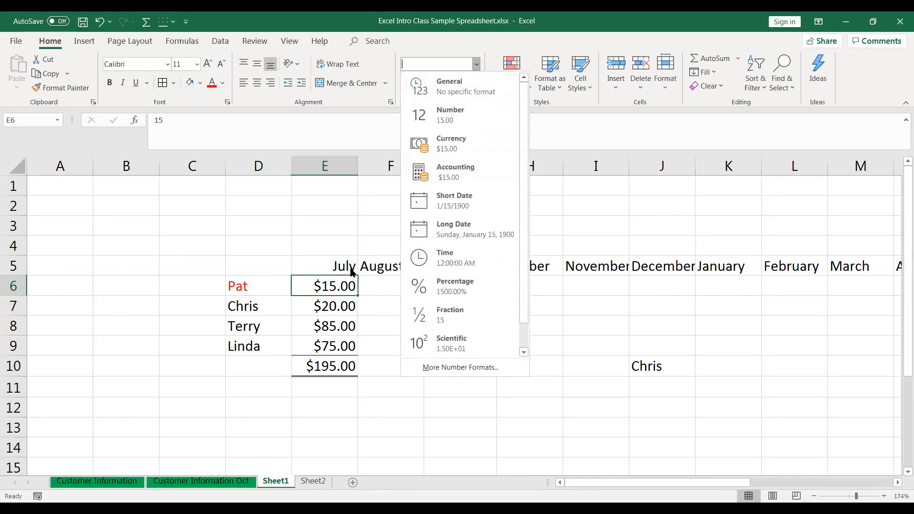
{"action": "left_click", "coordinate": [472, 148]}
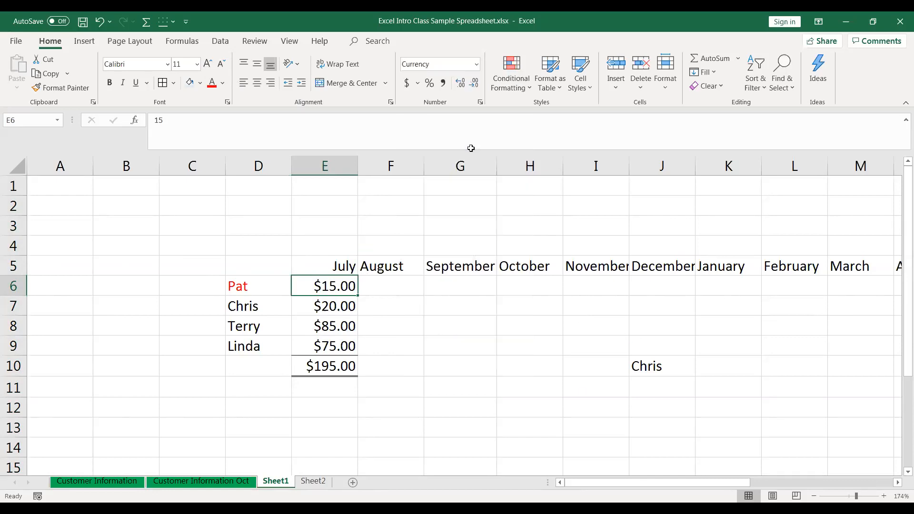
Step: Change the July amount in cell E6 to -15
{"action": "left_click", "coordinate": [150, 121]}
{"action": "type", "text": "-"}
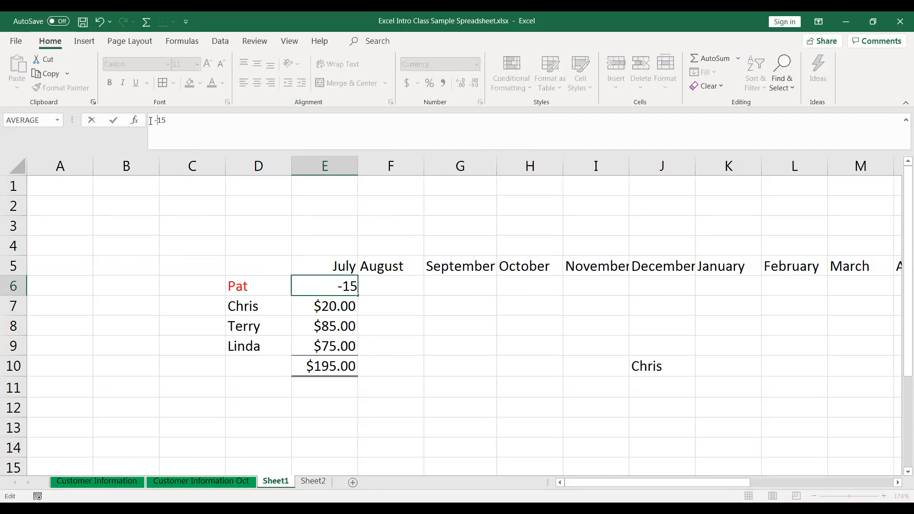
{"action": "key", "text": "Return"}
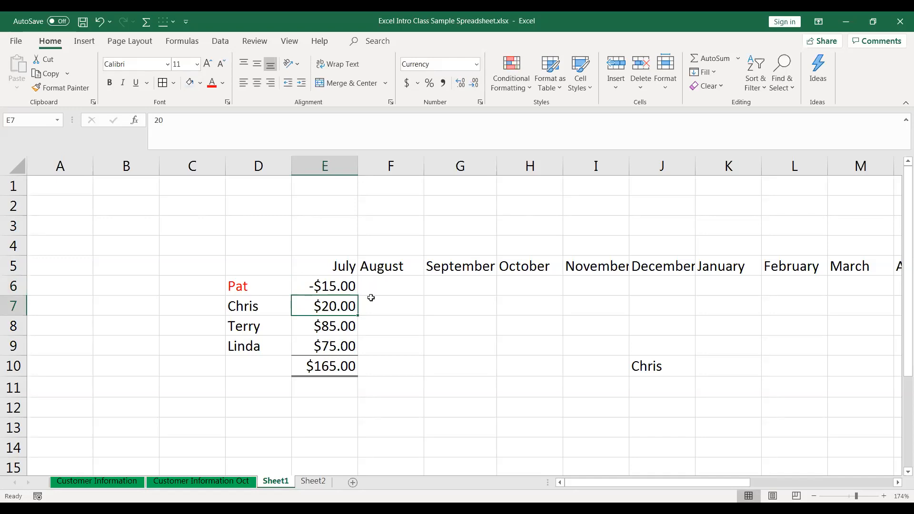
{"action": "key", "text": "Up"}
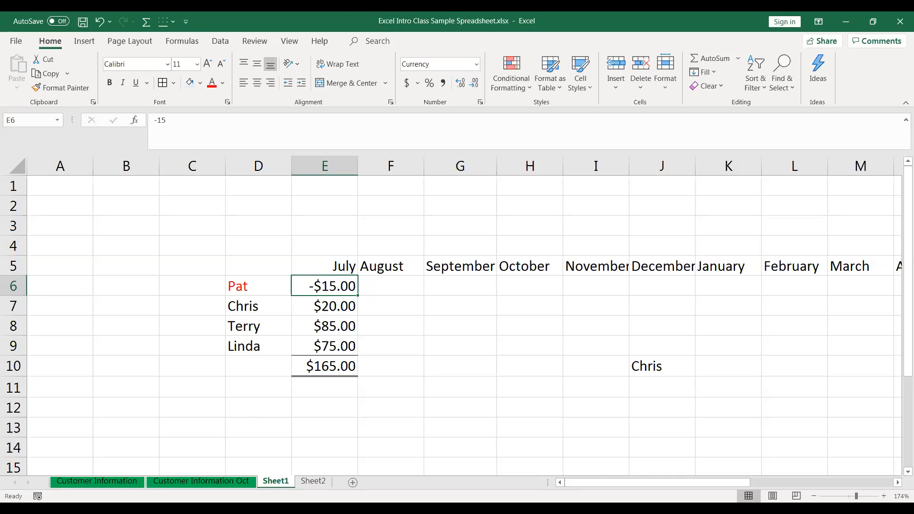
{"action": "left_click", "coordinate": [186, 263]}
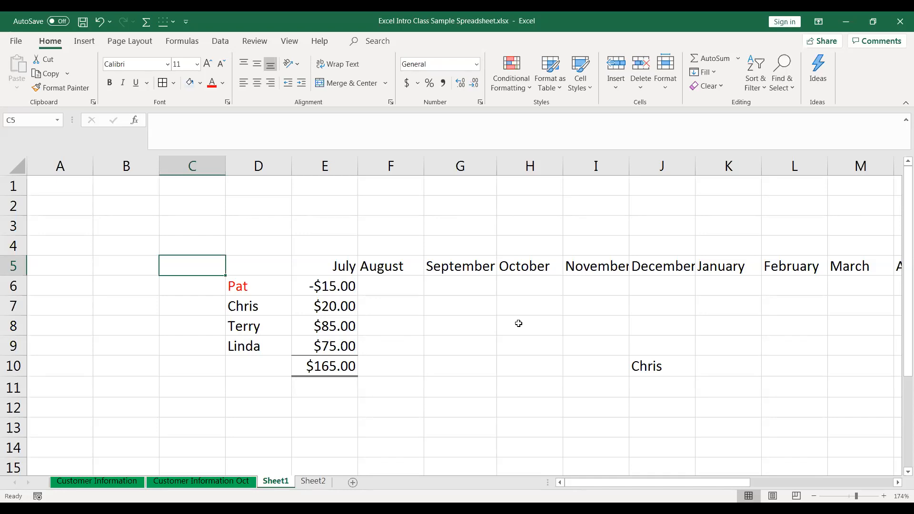
Step: Preview the Business expense report template, close it without creating a workbook, and return to Sheet1
{"action": "left_click", "coordinate": [16, 42]}
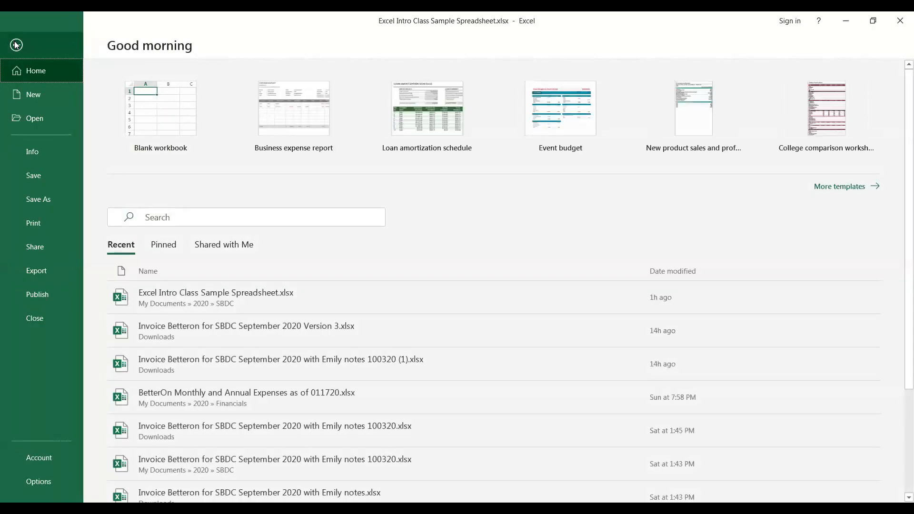
{"action": "left_click", "coordinate": [16, 45]}
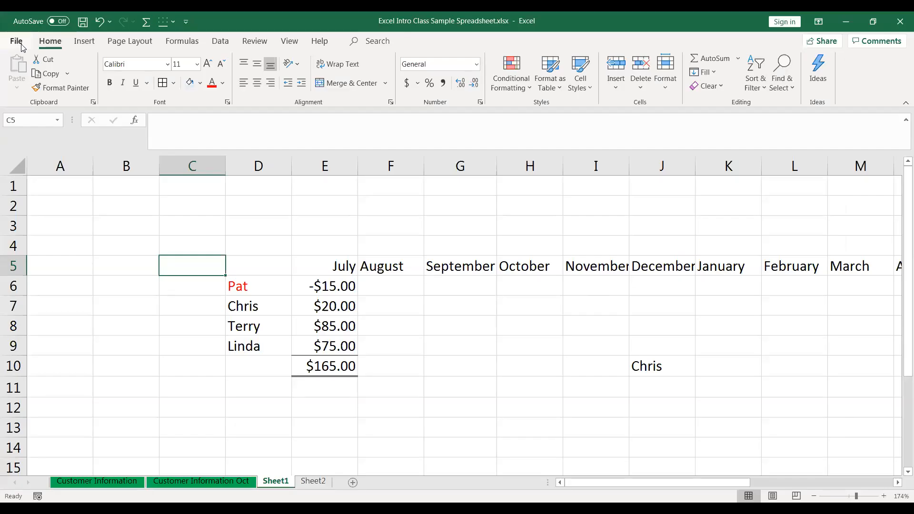
{"action": "left_click", "coordinate": [21, 45]}
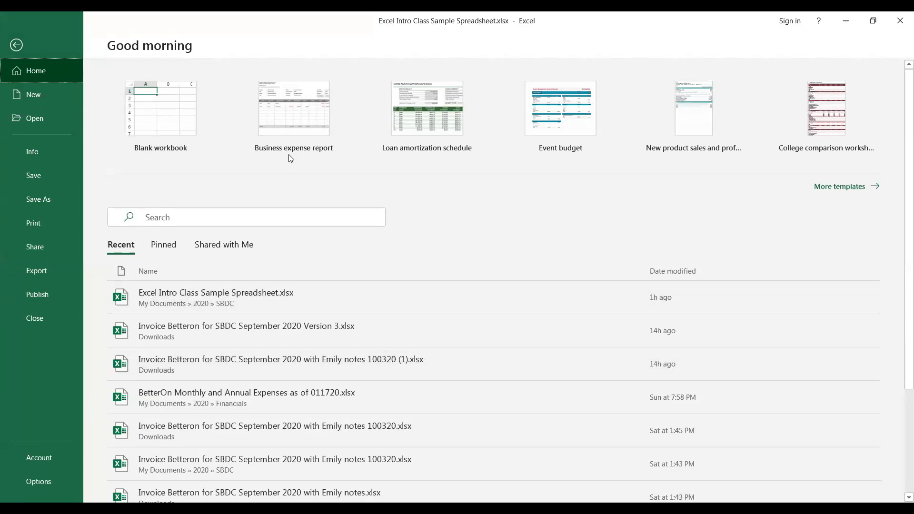
{"action": "left_click", "coordinate": [298, 119]}
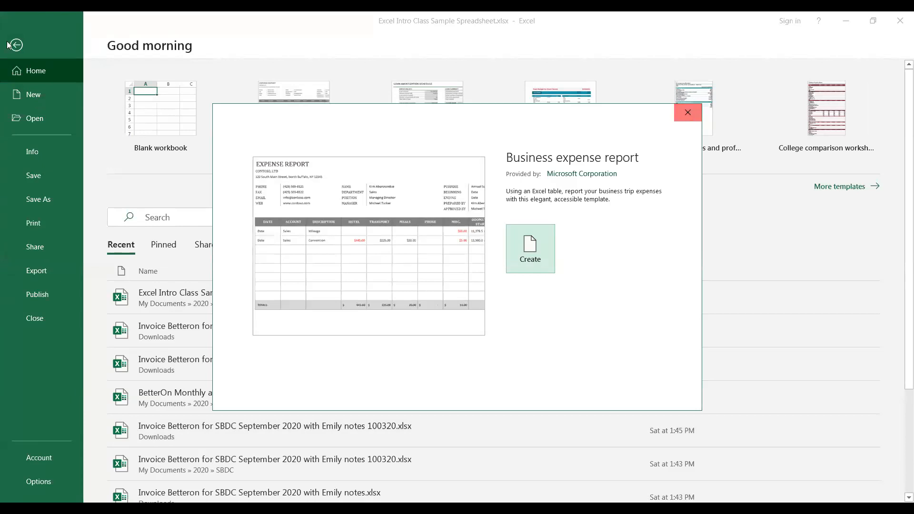
{"action": "left_click", "coordinate": [688, 112]}
{"action": "left_click", "coordinate": [16, 46]}
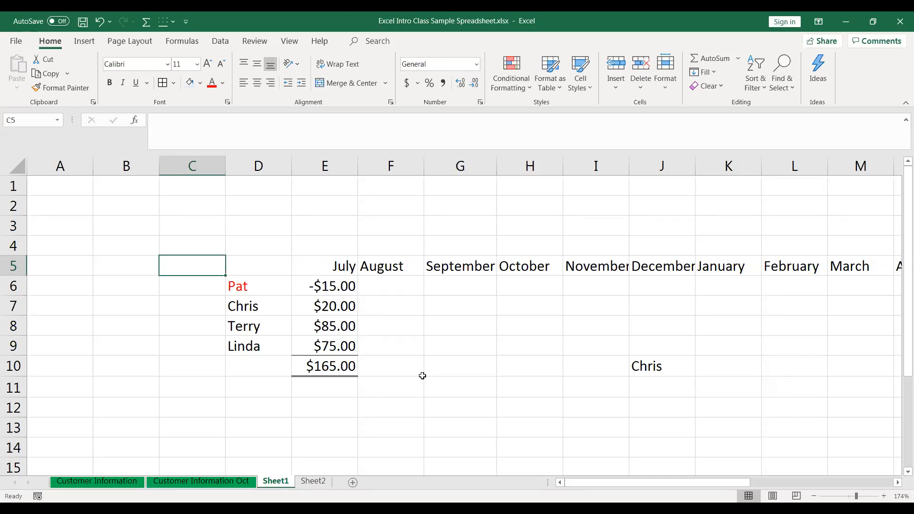
Step: Set the July amount in cell E6 to 15 and check the total's formula in E10 against the range E6:E9
{"action": "left_click", "coordinate": [319, 287]}
{"action": "type", "text": "15"}
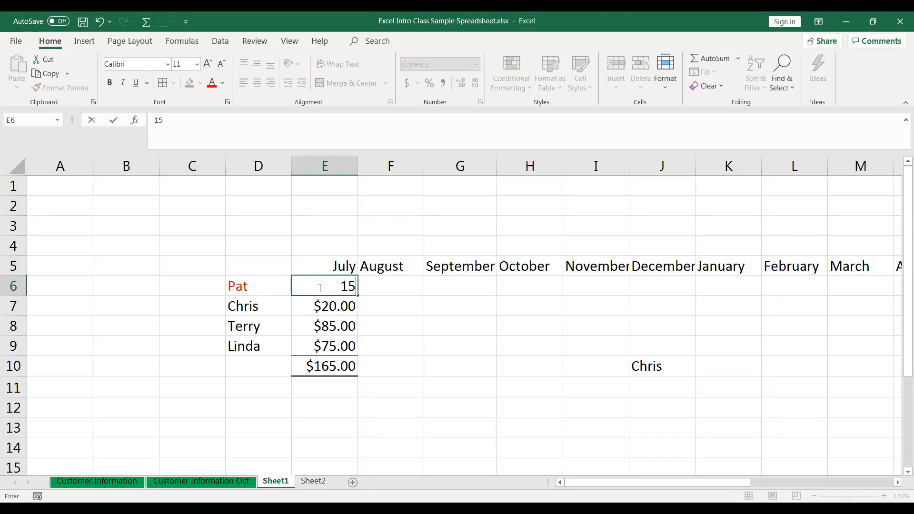
{"action": "key", "text": "Return"}
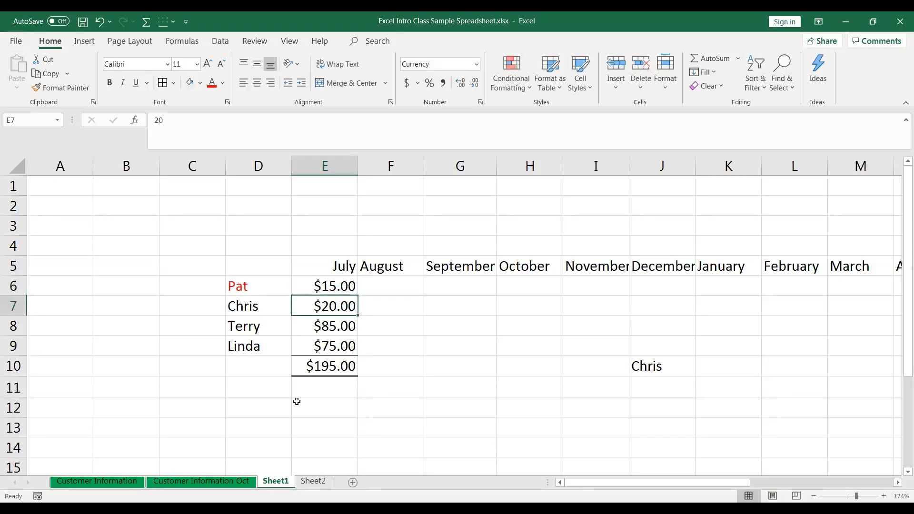
{"action": "left_click", "coordinate": [324, 367]}
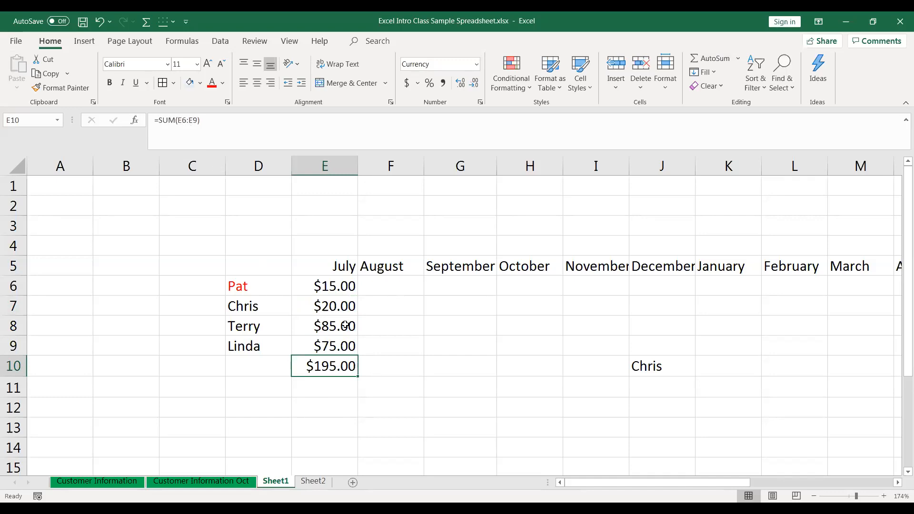
{"action": "left_click_drag", "start_coordinate": [329, 286], "coordinate": [332, 342]}
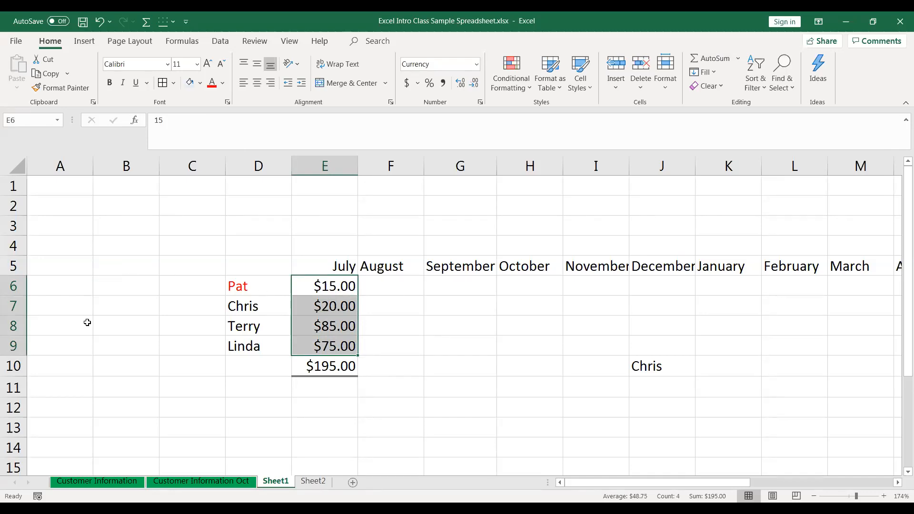
Step: Enter a first name in cell A6 and the amount 340 beside it in B6
{"action": "left_click", "coordinate": [68, 282]}
{"action": "type", "text": "Pat"}
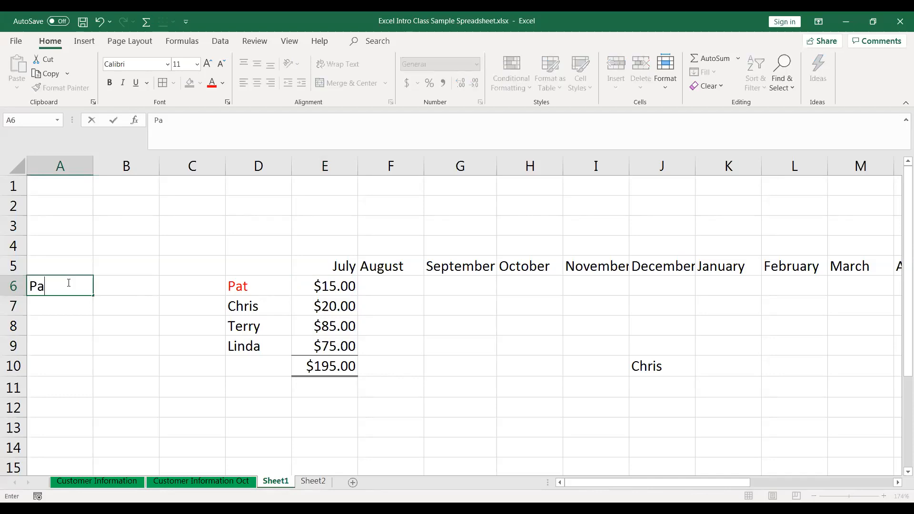
{"action": "key", "text": "Tab"}
{"action": "type", "text": "340"}
{"action": "key", "text": "Return"}
{"action": "key", "text": "Return"}
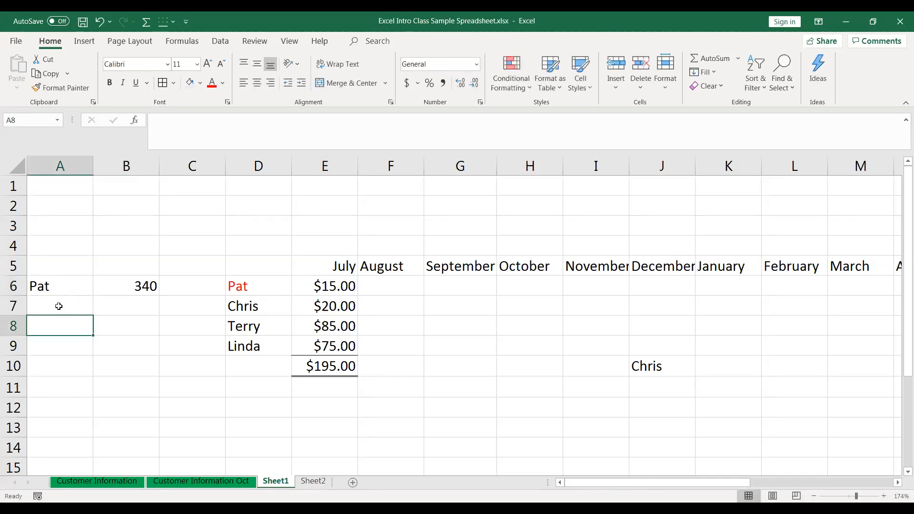
Step: Enter another first name in cell A8 and the amount 3000 in B8, leaving row 7 blank
{"action": "type", "text": "Jim"}
{"action": "key", "text": "Tab"}
{"action": "type", "text": "300"}
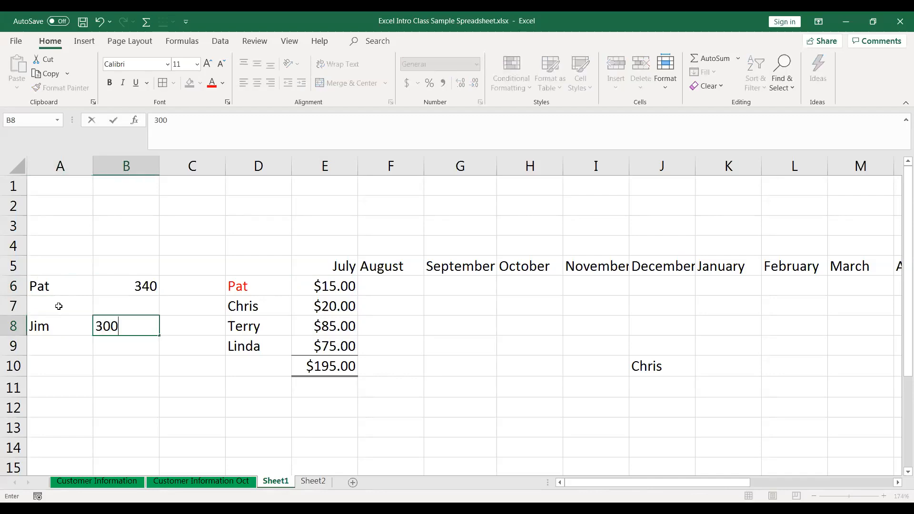
{"action": "type", "text": "0"}
{"action": "key", "text": "Return"}
{"action": "key", "text": "Return"}
Step: Enter a third first name in cell A10 and the amount 2090 in B10
{"action": "type", "text": "Sally"}
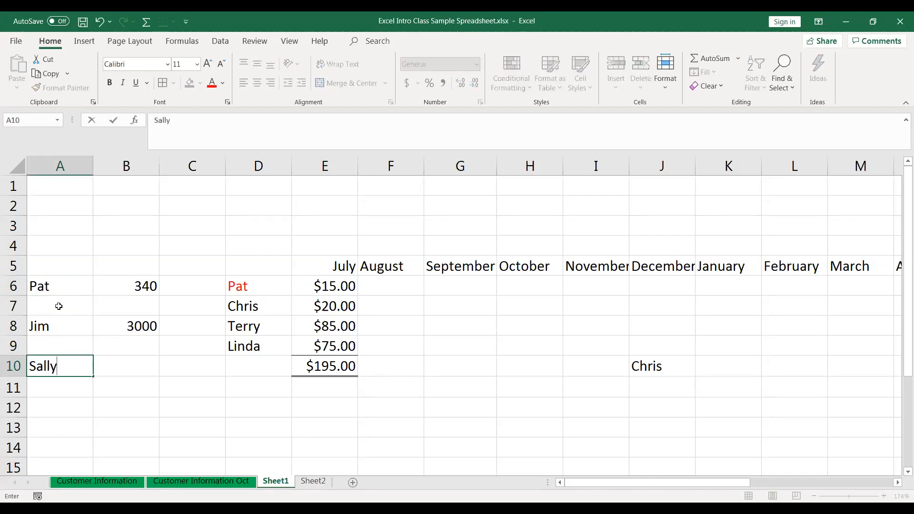
{"action": "key", "text": "Tab"}
{"action": "type", "text": "2090"}
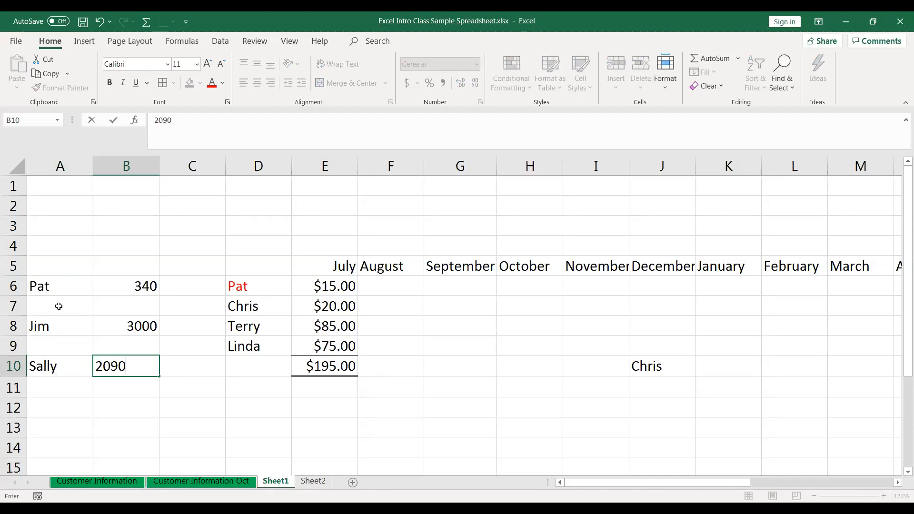
{"action": "key", "text": "Return"}
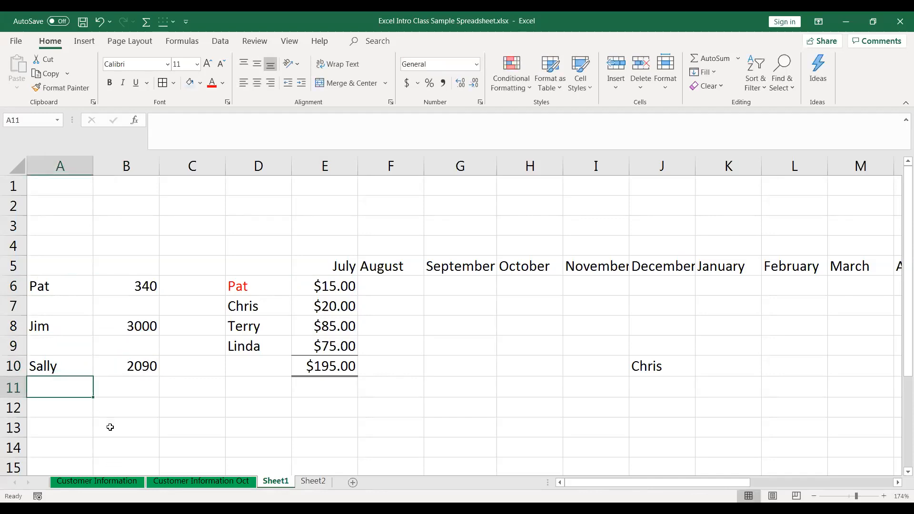
Step: In cell B12, add the three separate amounts with the formula =B6+B8+B10 and review the finished formula
{"action": "left_click", "coordinate": [123, 409]}
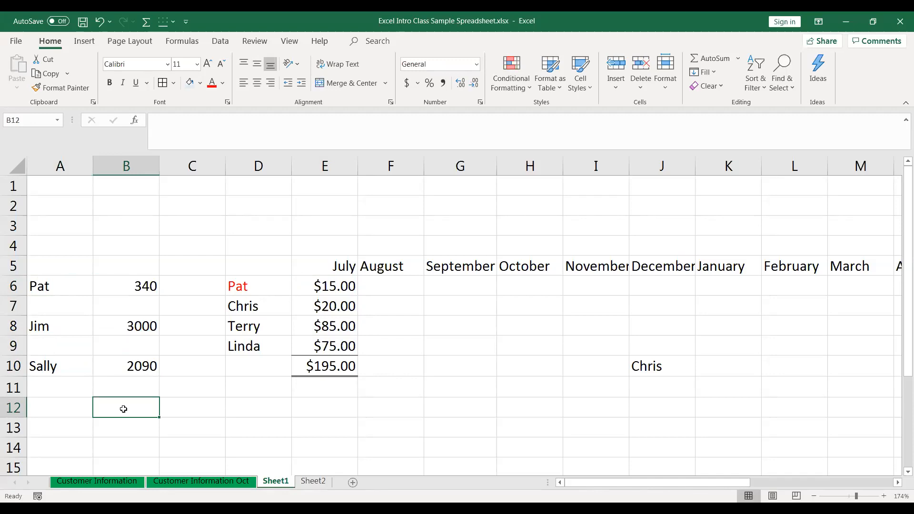
{"action": "type", "text": "="}
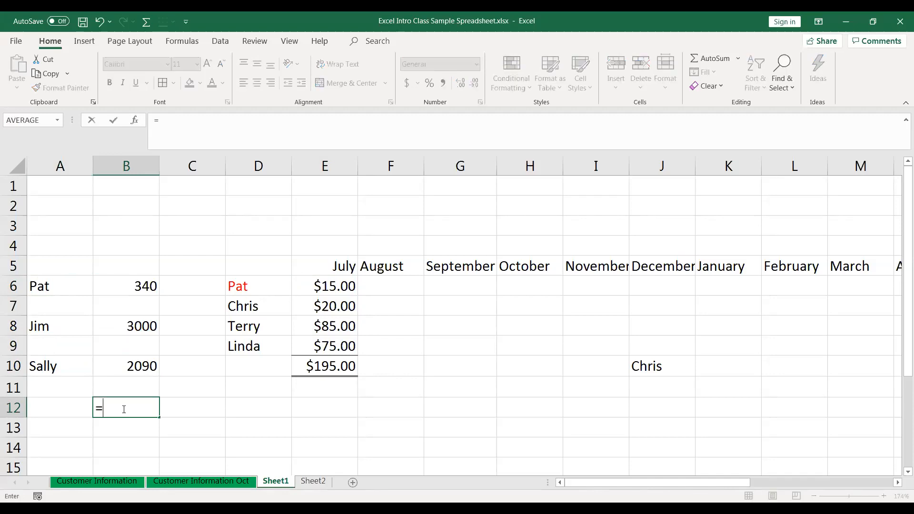
{"action": "left_click", "coordinate": [117, 285]}
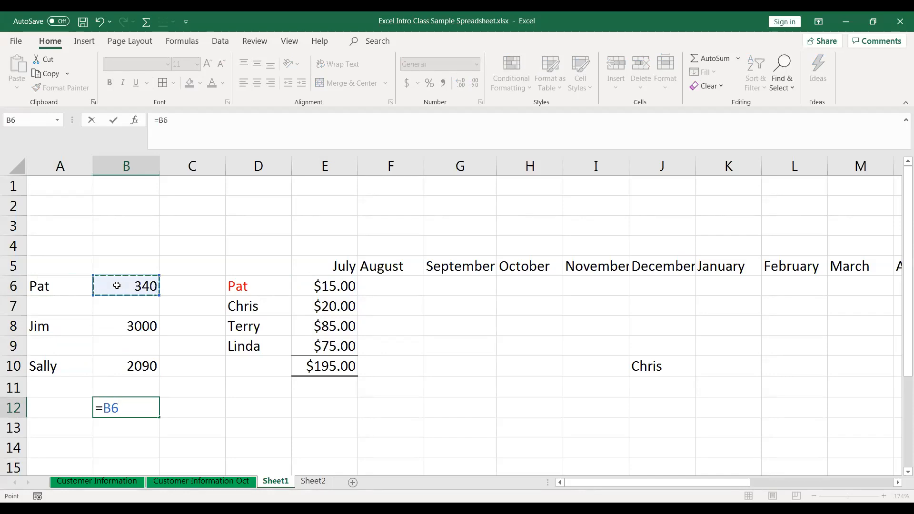
{"action": "type", "text": "+"}
{"action": "left_click", "coordinate": [125, 328]}
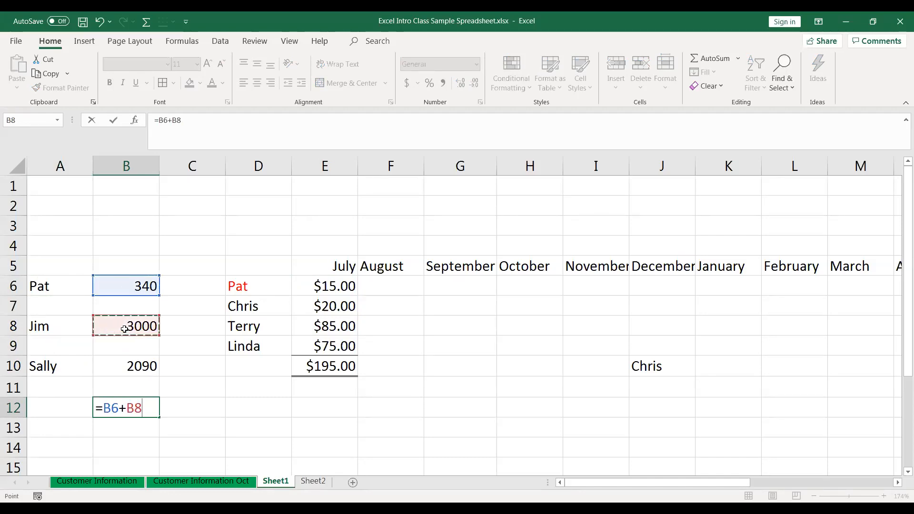
{"action": "type", "text": "+"}
{"action": "left_click", "coordinate": [126, 365]}
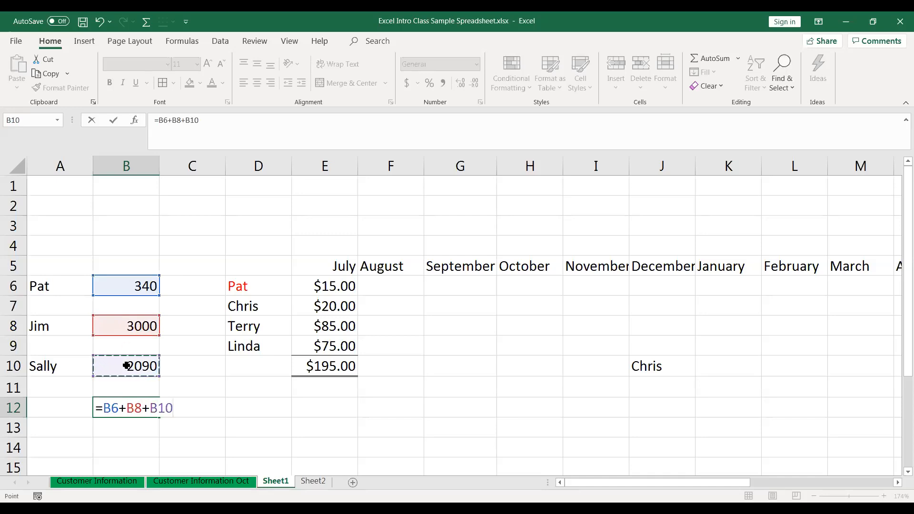
{"action": "key", "text": "Return"}
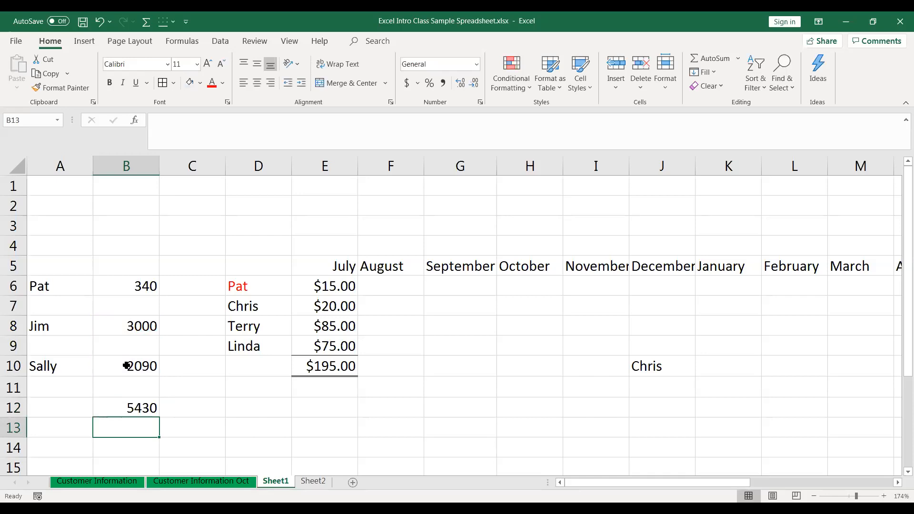
{"action": "key", "text": "Up"}
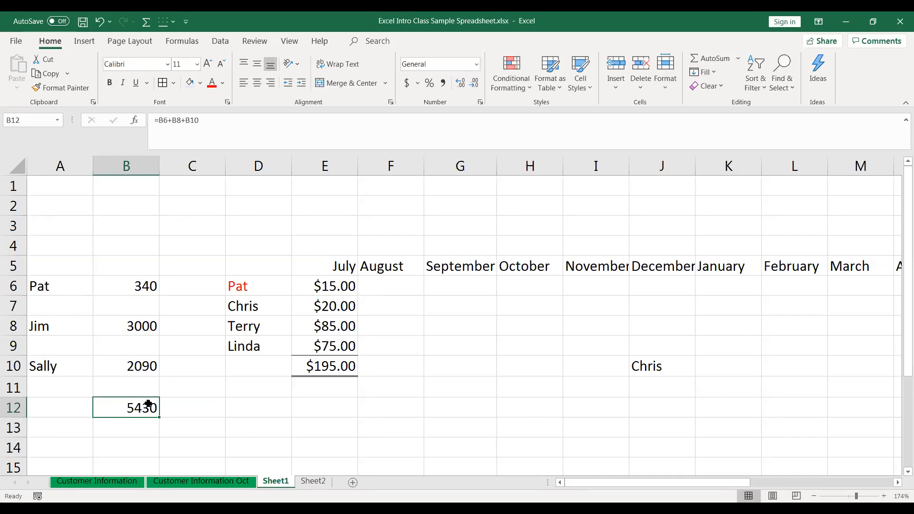
{"action": "double_click", "coordinate": [193, 413]}
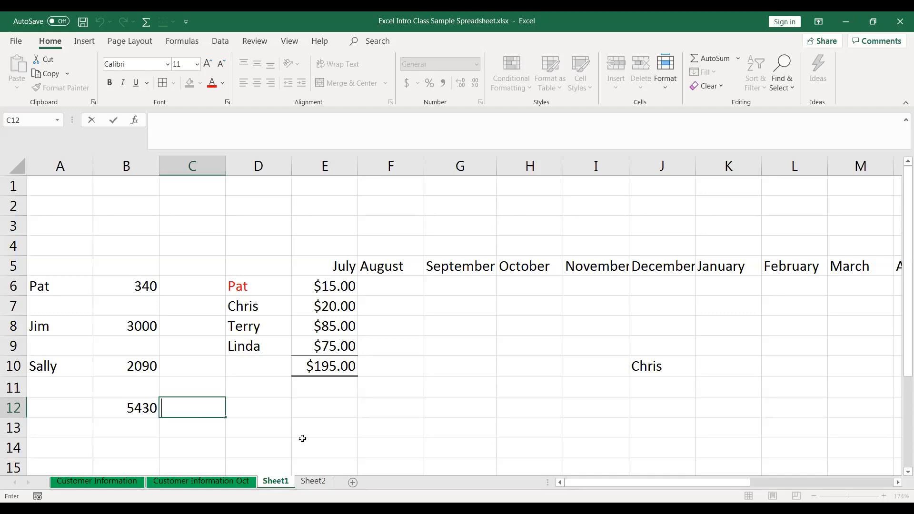
{"action": "left_click", "coordinate": [331, 413]}
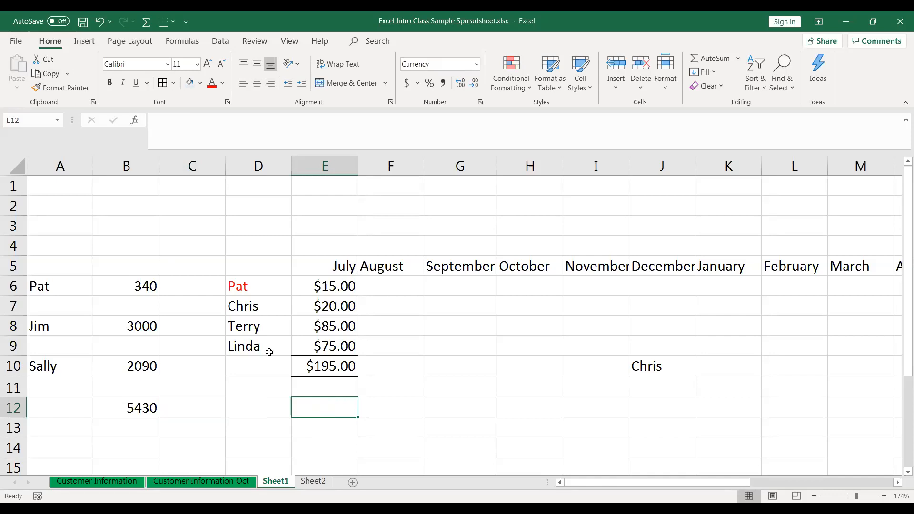
Step: Examine the print preview of the Customer Information Oct sheet page by page and return to the worksheet
{"action": "left_click", "coordinate": [194, 482]}
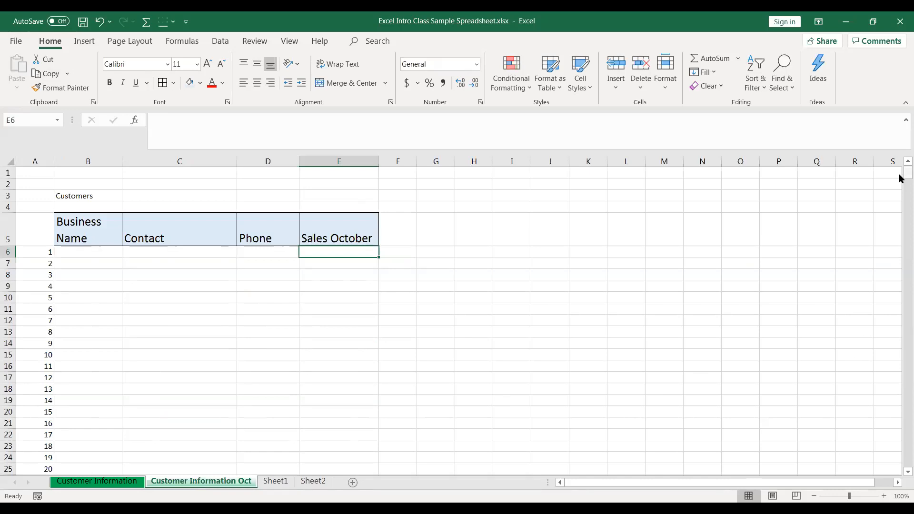
{"action": "left_click_drag", "start_coordinate": [900, 178], "coordinate": [900, 159]}
{"action": "left_click", "coordinate": [15, 44]}
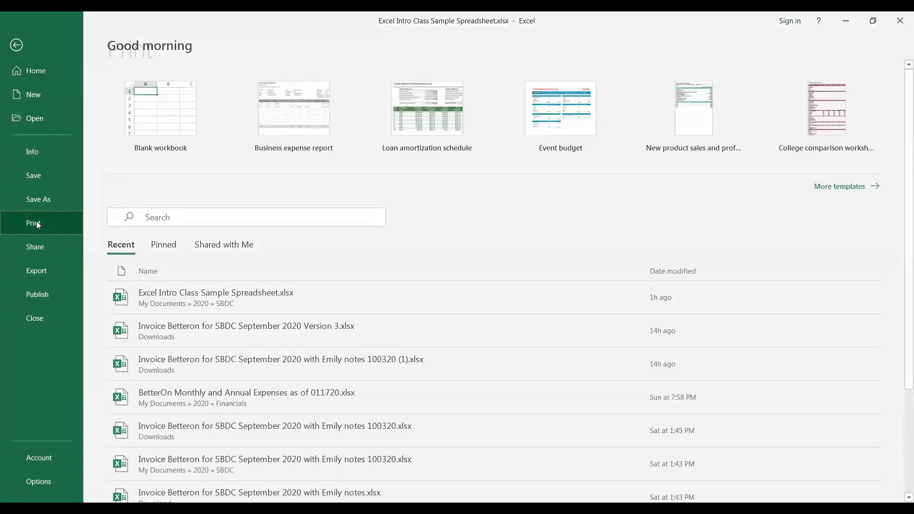
{"action": "left_click", "coordinate": [38, 224]}
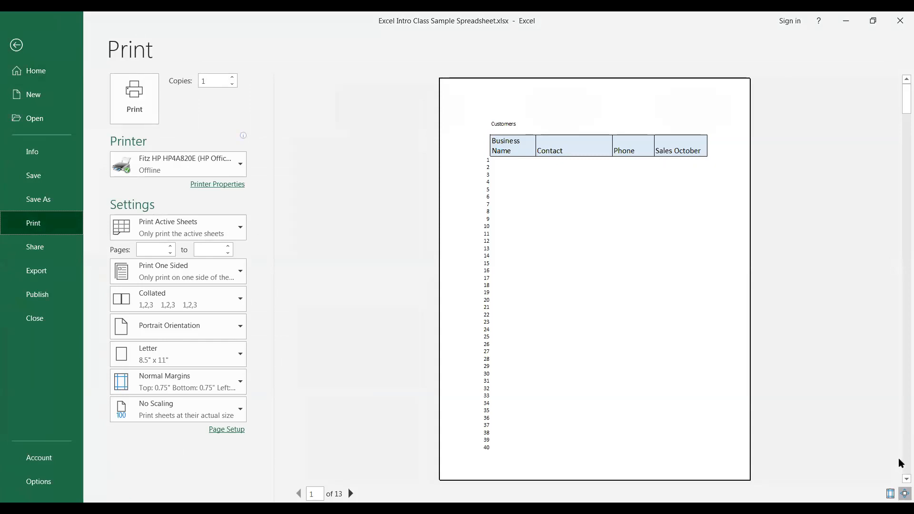
{"action": "scroll", "coordinate": [901, 464], "scroll_direction": "down", "scroll_amount": 1}
{"action": "scroll", "coordinate": [901, 464], "scroll_direction": "down", "scroll_amount": 1}
{"action": "scroll", "coordinate": [901, 463], "scroll_direction": "down", "scroll_amount": 1}
{"action": "scroll", "coordinate": [901, 463], "scroll_direction": "down", "scroll_amount": 1}
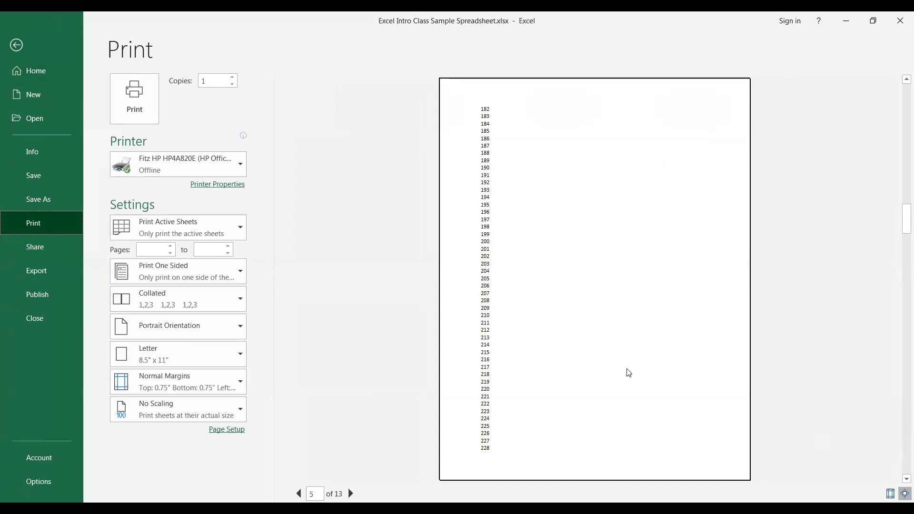
{"action": "left_click", "coordinate": [17, 46]}
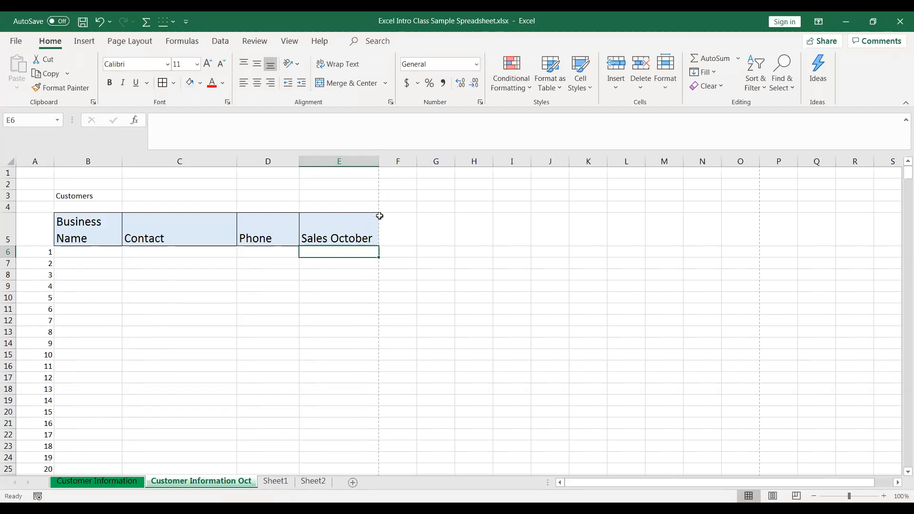
Step: In the page setup of the Customer Information Oct sheet, create a custom footer with the file name in its left section
{"action": "left_click", "coordinate": [137, 47]}
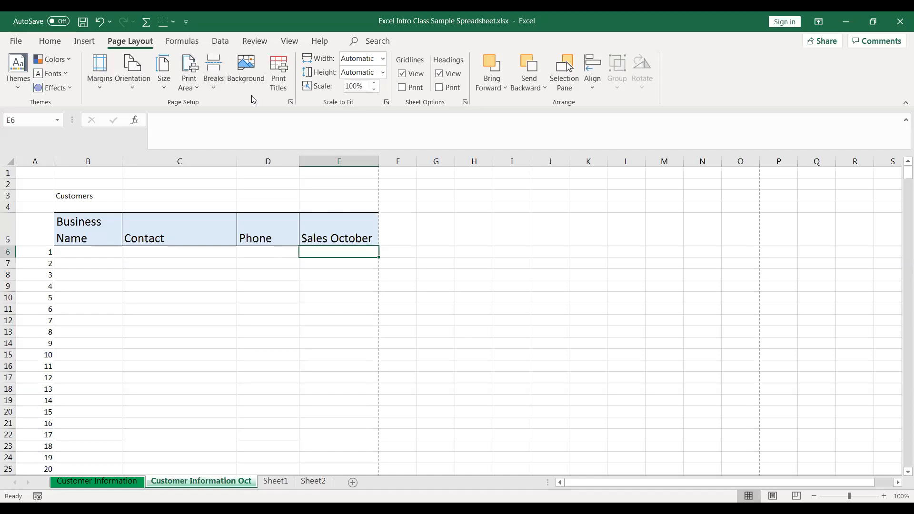
{"action": "left_click", "coordinate": [291, 102]}
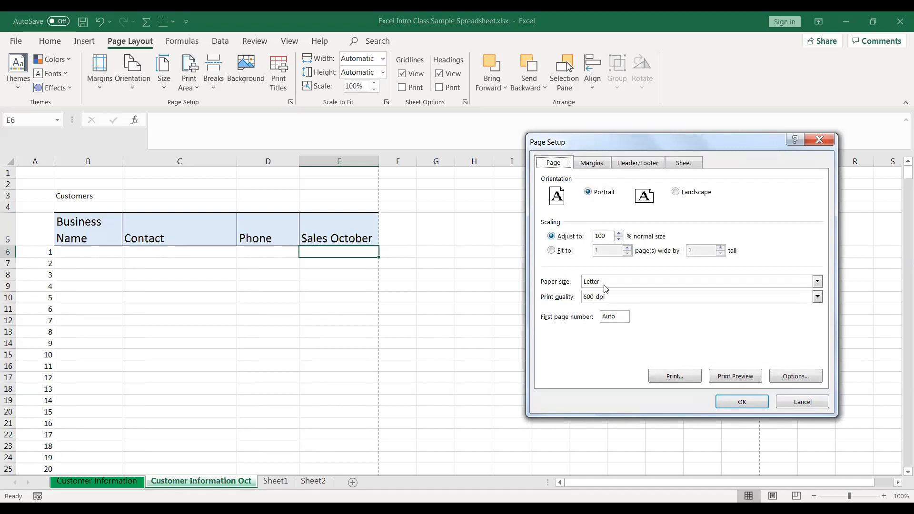
{"action": "left_click", "coordinate": [592, 164]}
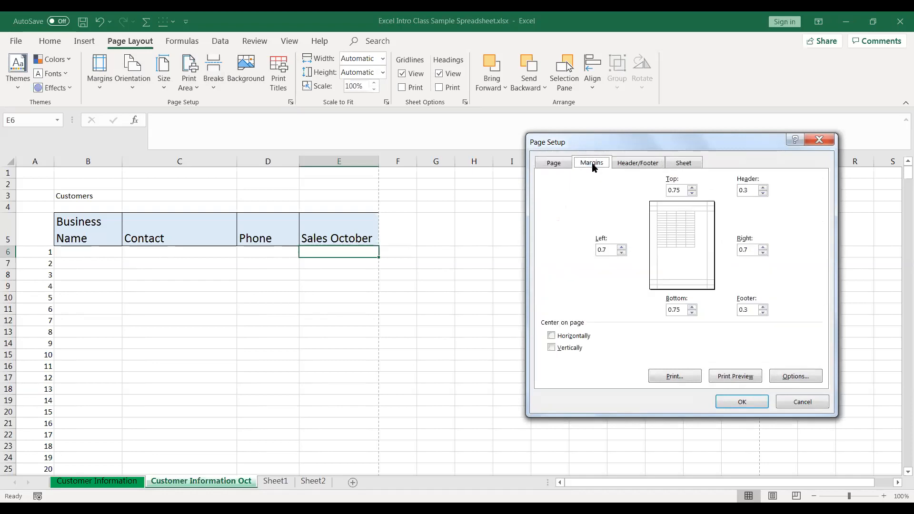
{"action": "left_click", "coordinate": [639, 164]}
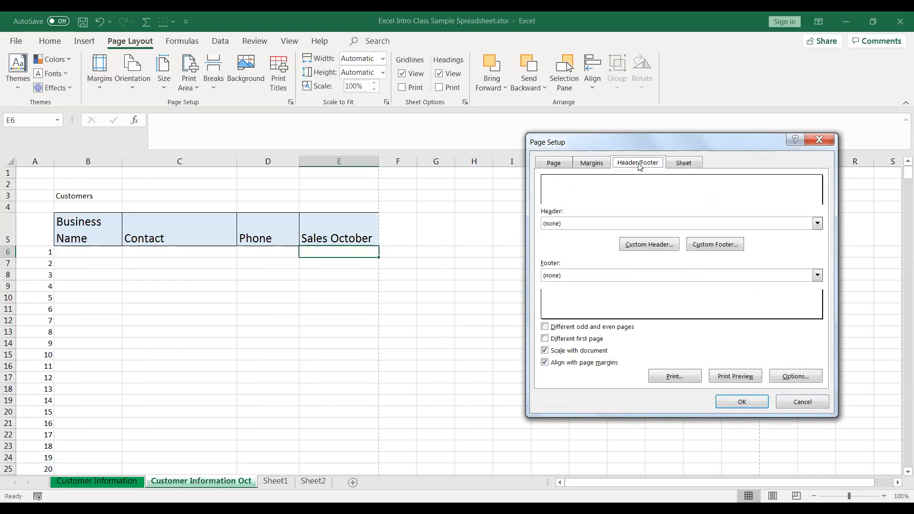
{"action": "left_click", "coordinate": [721, 248]}
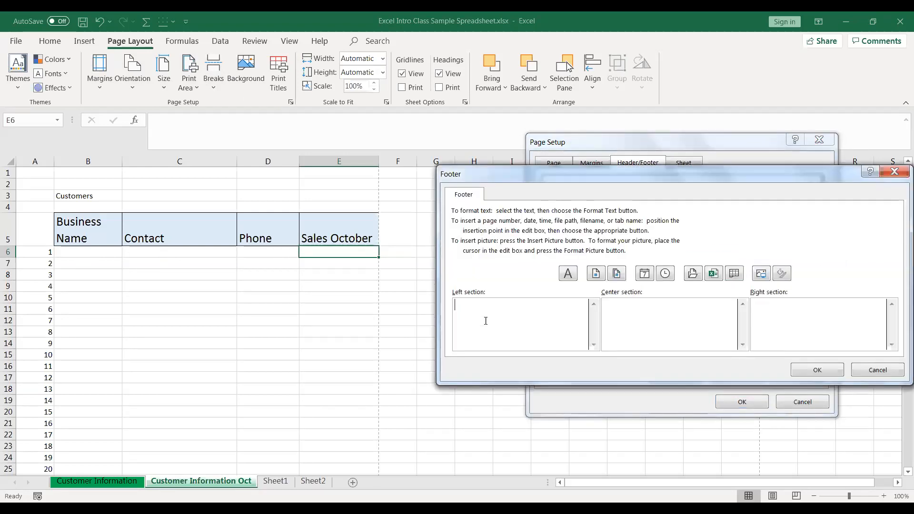
{"action": "left_click", "coordinate": [713, 275]}
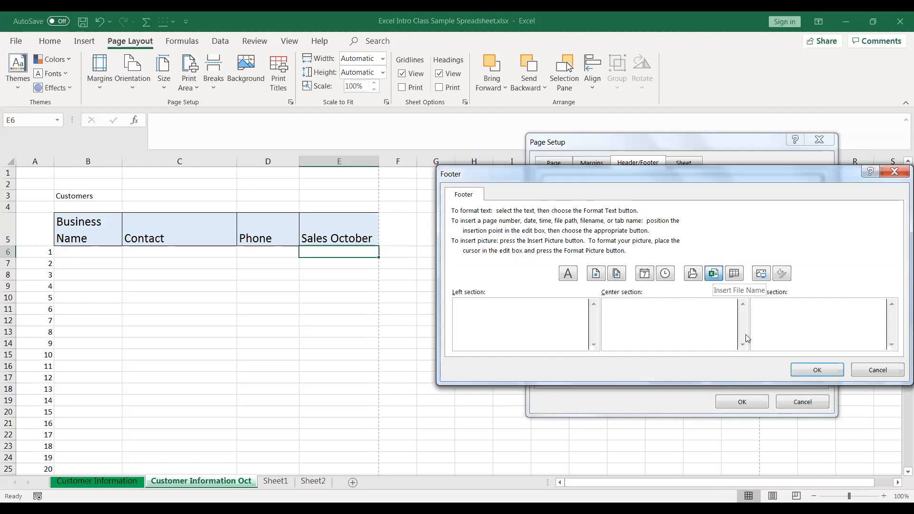
{"action": "left_click", "coordinate": [812, 367]}
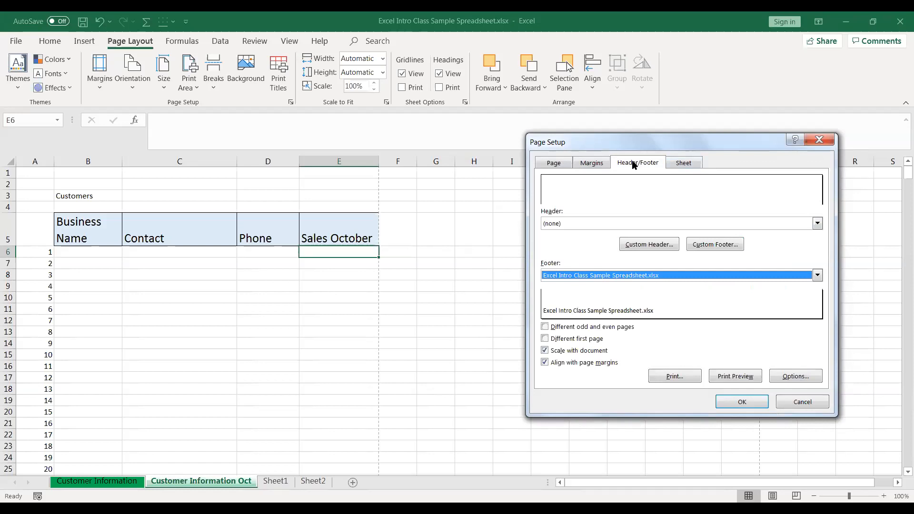
Step: Set header row 5 ($5:$5) to repeat at the top of every printed page and apply the page setup
{"action": "left_click", "coordinate": [691, 165]}
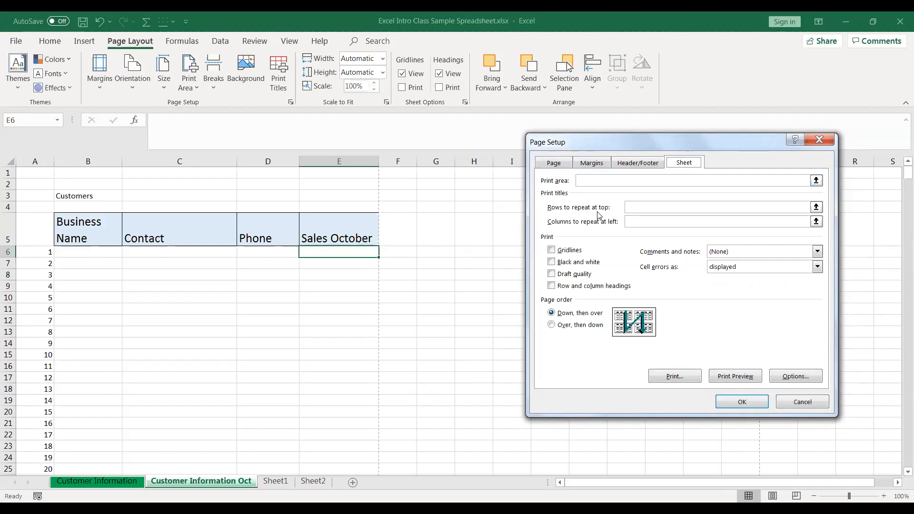
{"action": "left_click", "coordinate": [634, 208]}
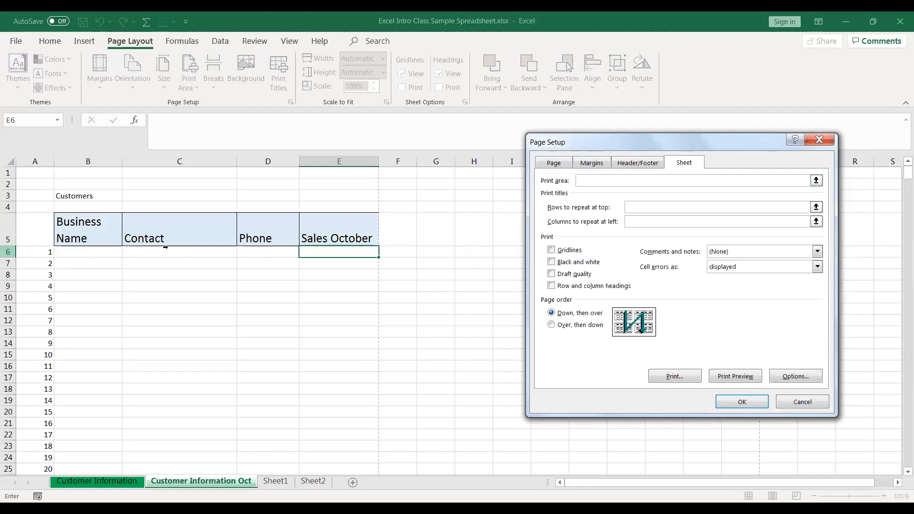
{"action": "left_click", "coordinate": [7, 231]}
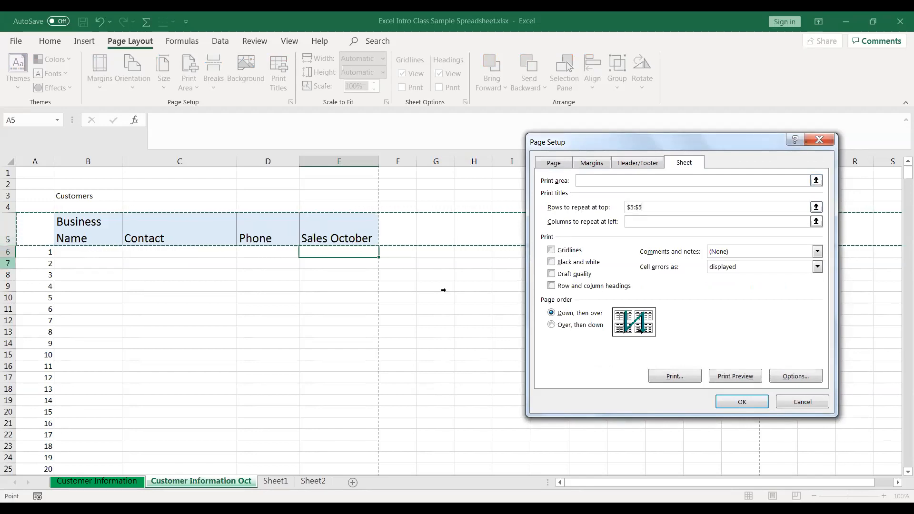
{"action": "left_click", "coordinate": [747, 403]}
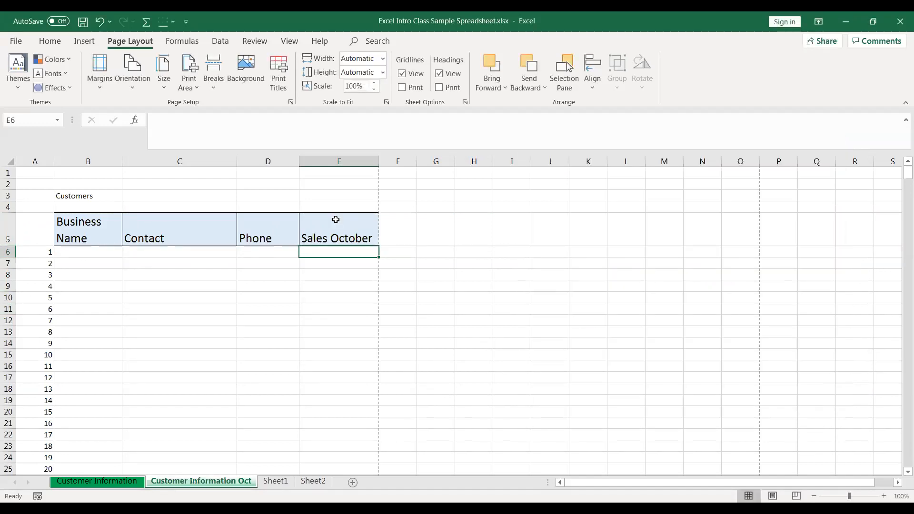
Step: Check the repeated header row and the file name footer across the first pages of the print preview, and return to the worksheet
{"action": "left_click", "coordinate": [17, 44]}
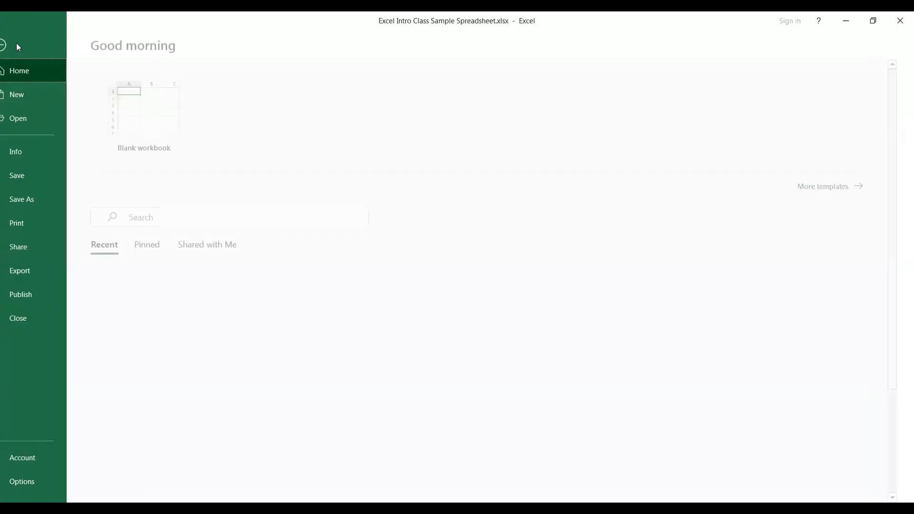
{"action": "left_click", "coordinate": [30, 226]}
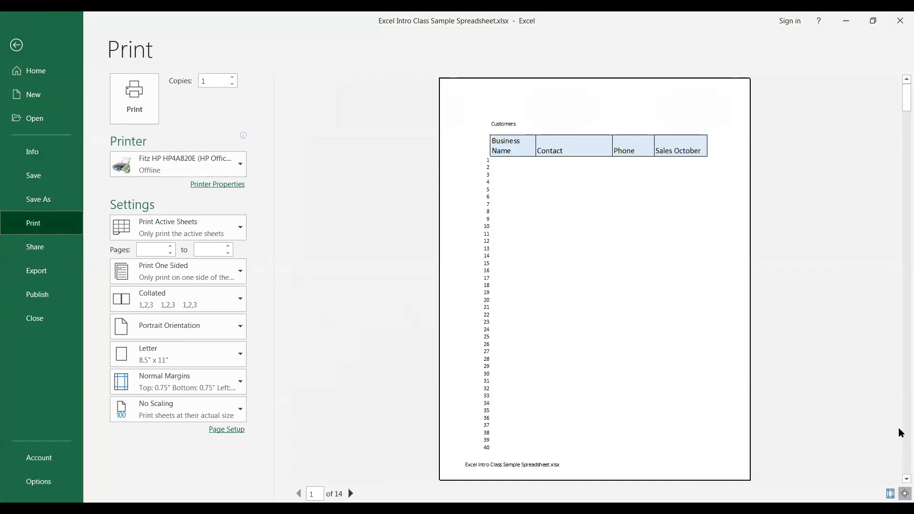
{"action": "scroll", "coordinate": [901, 428], "scroll_direction": "down", "scroll_amount": 1}
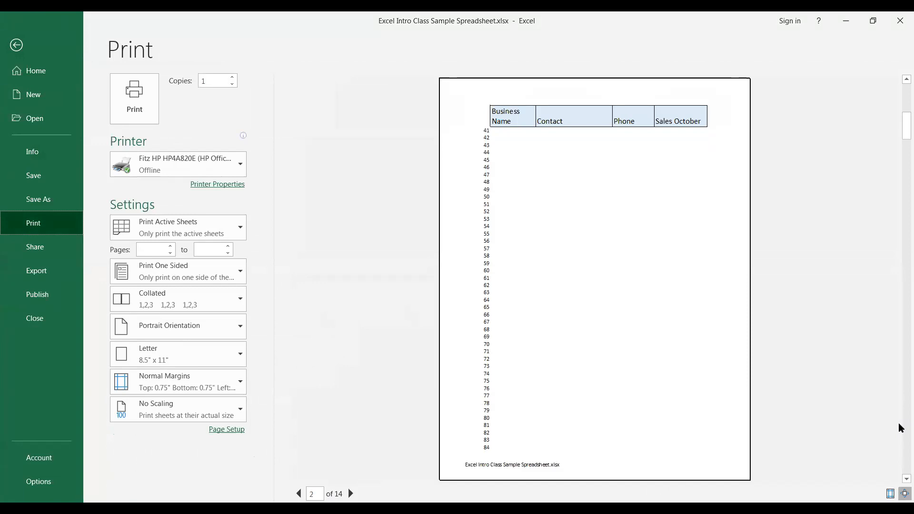
{"action": "scroll", "coordinate": [901, 428], "scroll_direction": "down", "scroll_amount": 1}
{"action": "scroll", "coordinate": [901, 428], "scroll_direction": "down", "scroll_amount": 1}
{"action": "scroll", "coordinate": [901, 427], "scroll_direction": "down", "scroll_amount": 1}
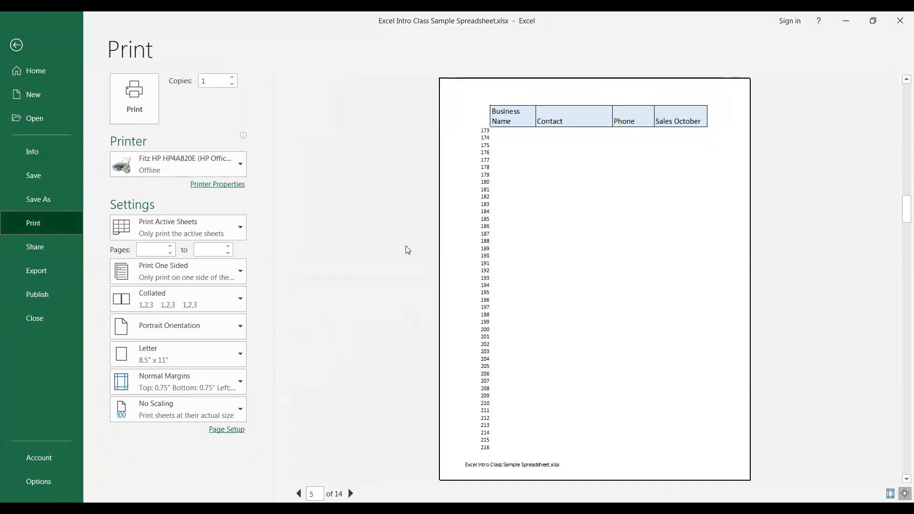
{"action": "left_click", "coordinate": [17, 45]}
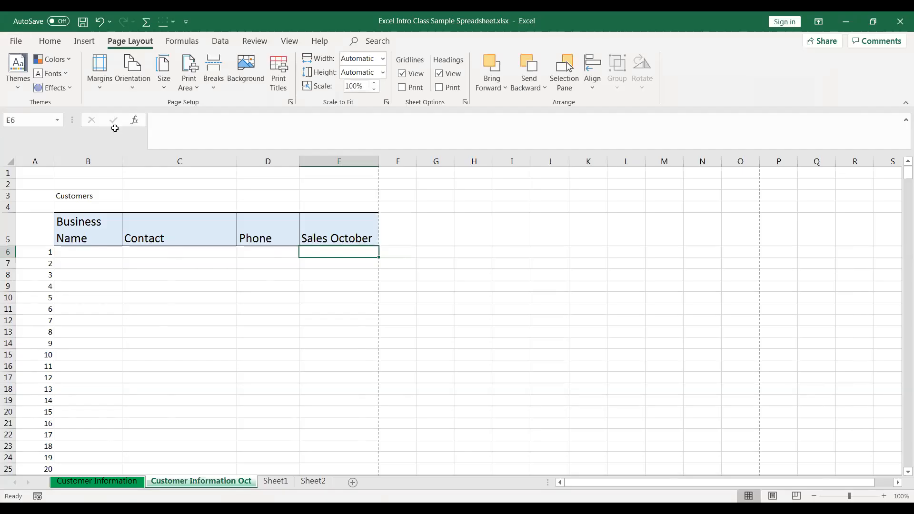